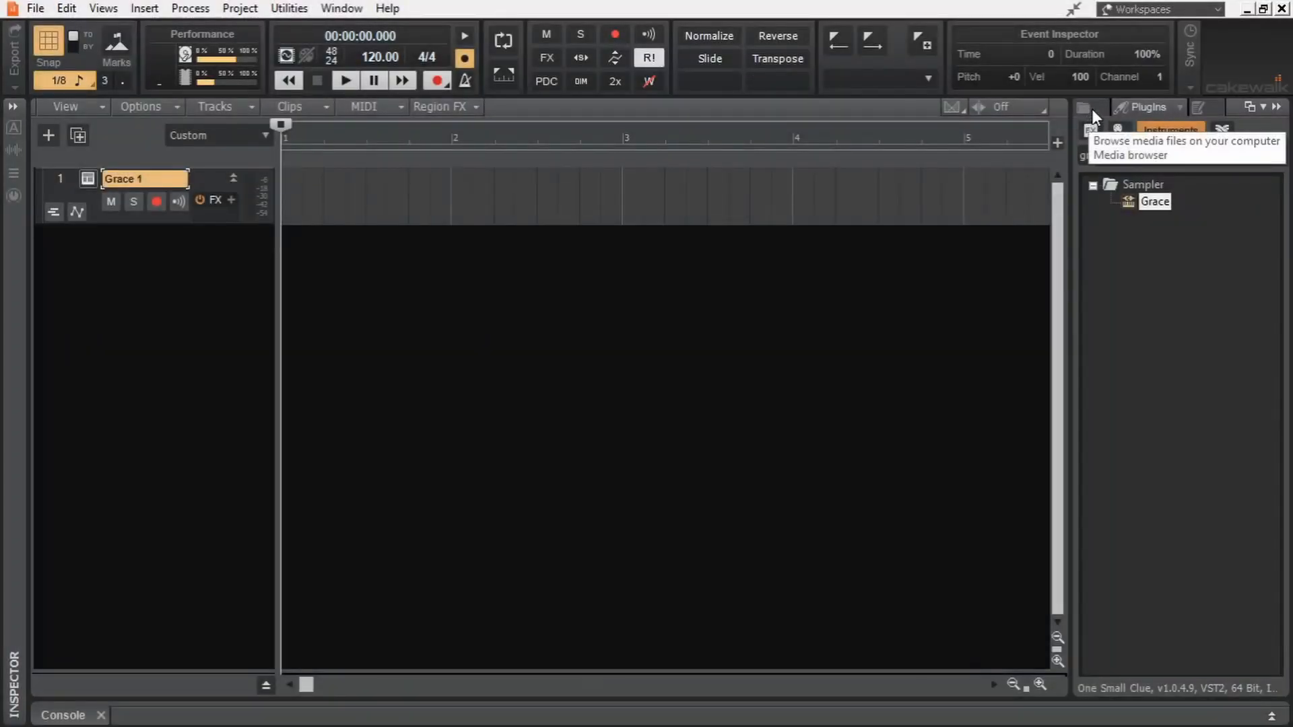
- Load the Cymatics - Odyssey Kick 11 - A# sample into the Grace 1 sampler and tune it to 2 st
click(1085, 107)
click(1227, 351)
click(1231, 350)
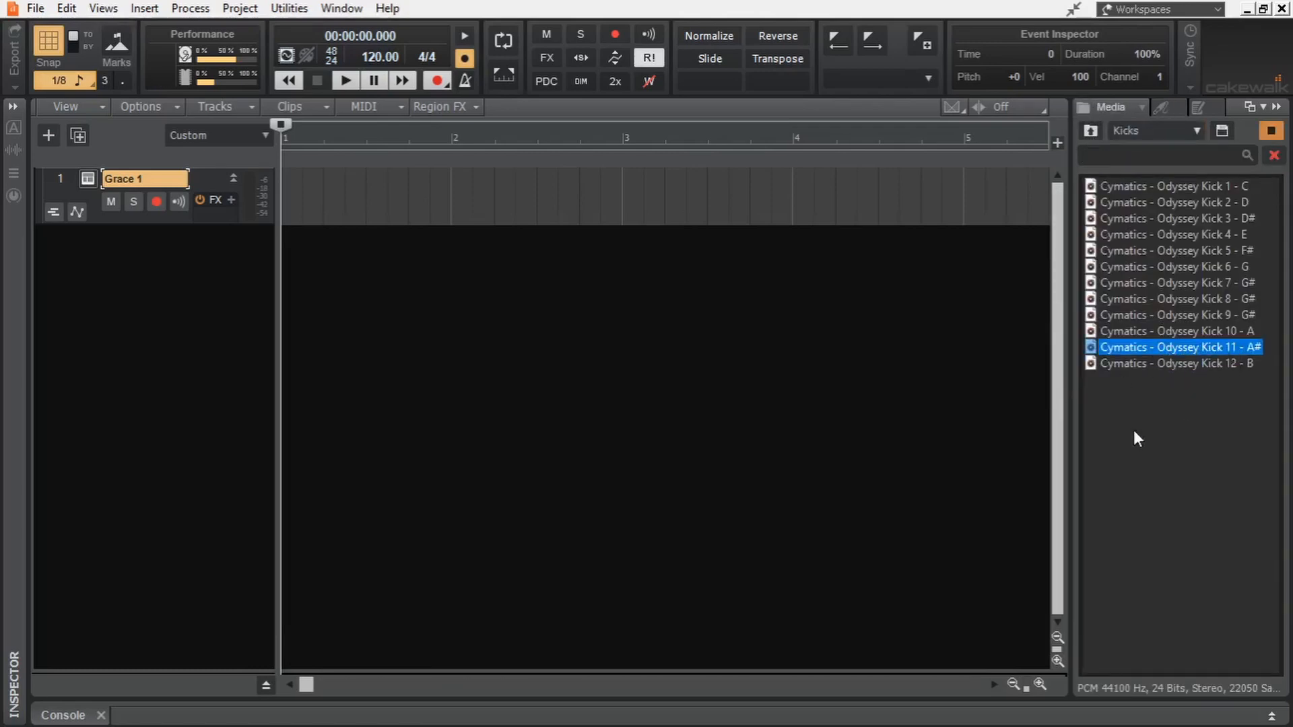
click(88, 179)
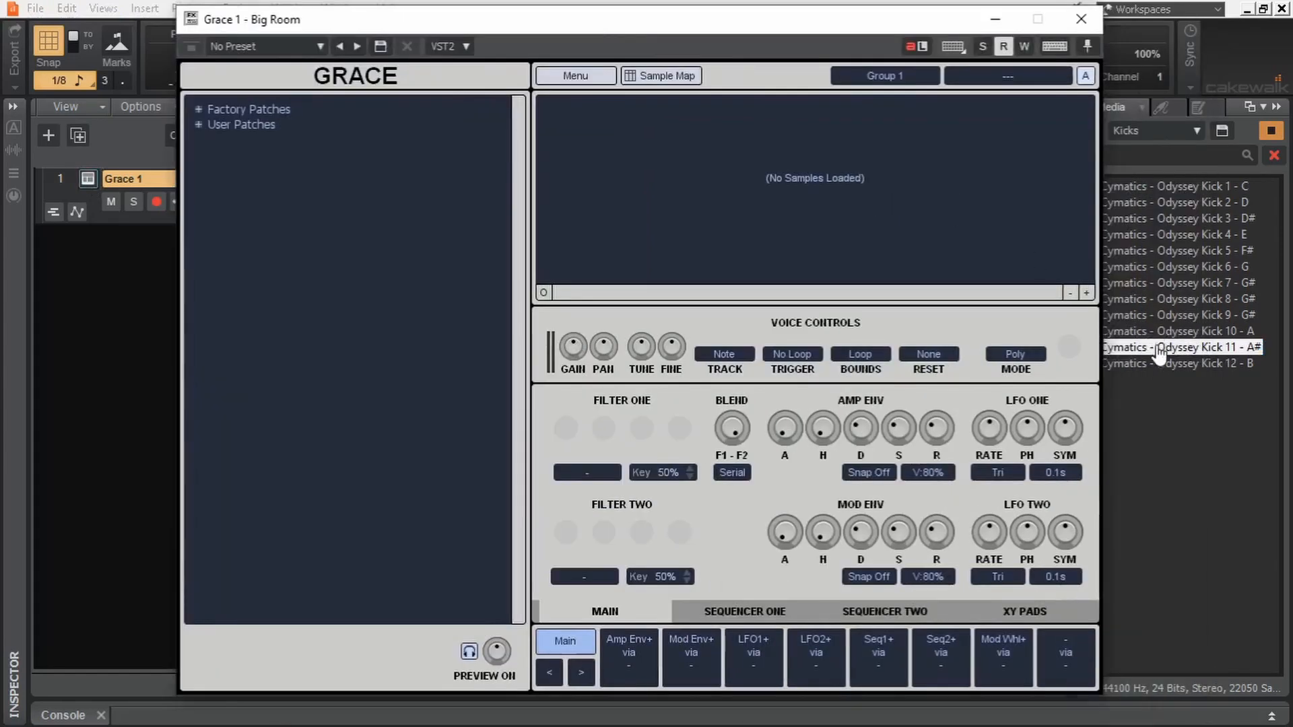
drag(1159, 355, 842, 202)
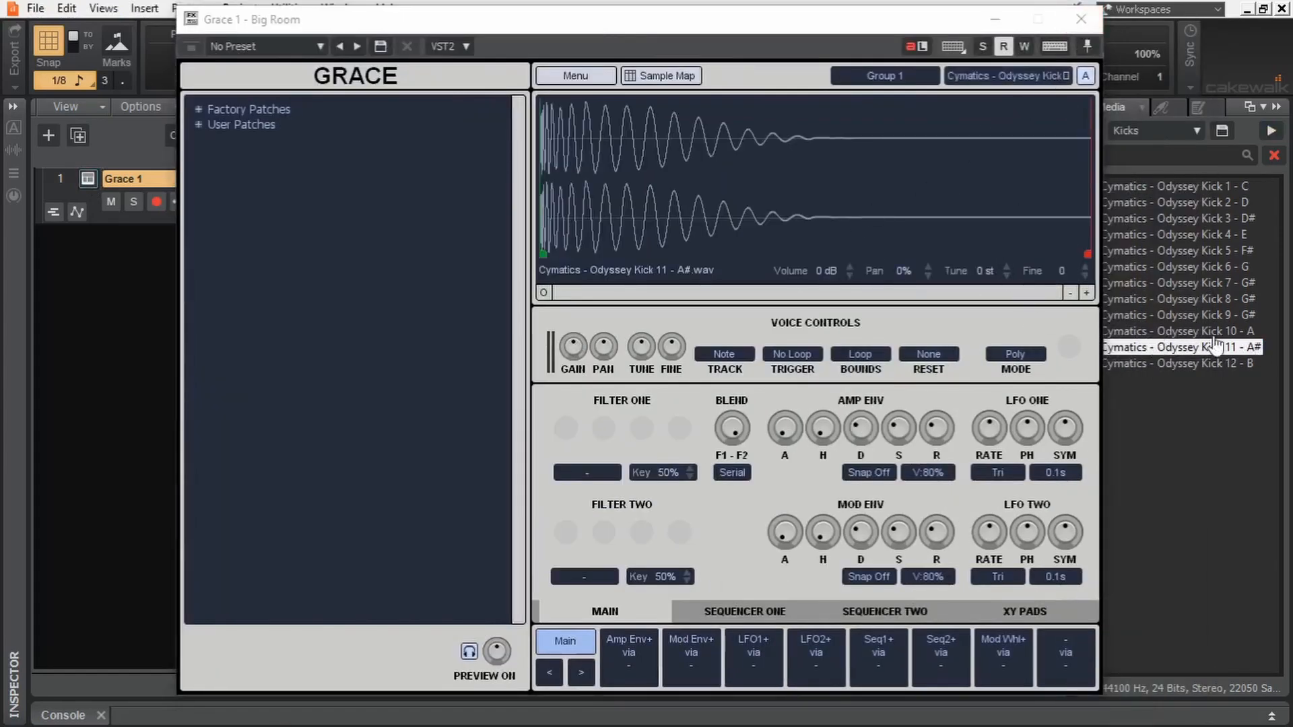
click(1007, 270)
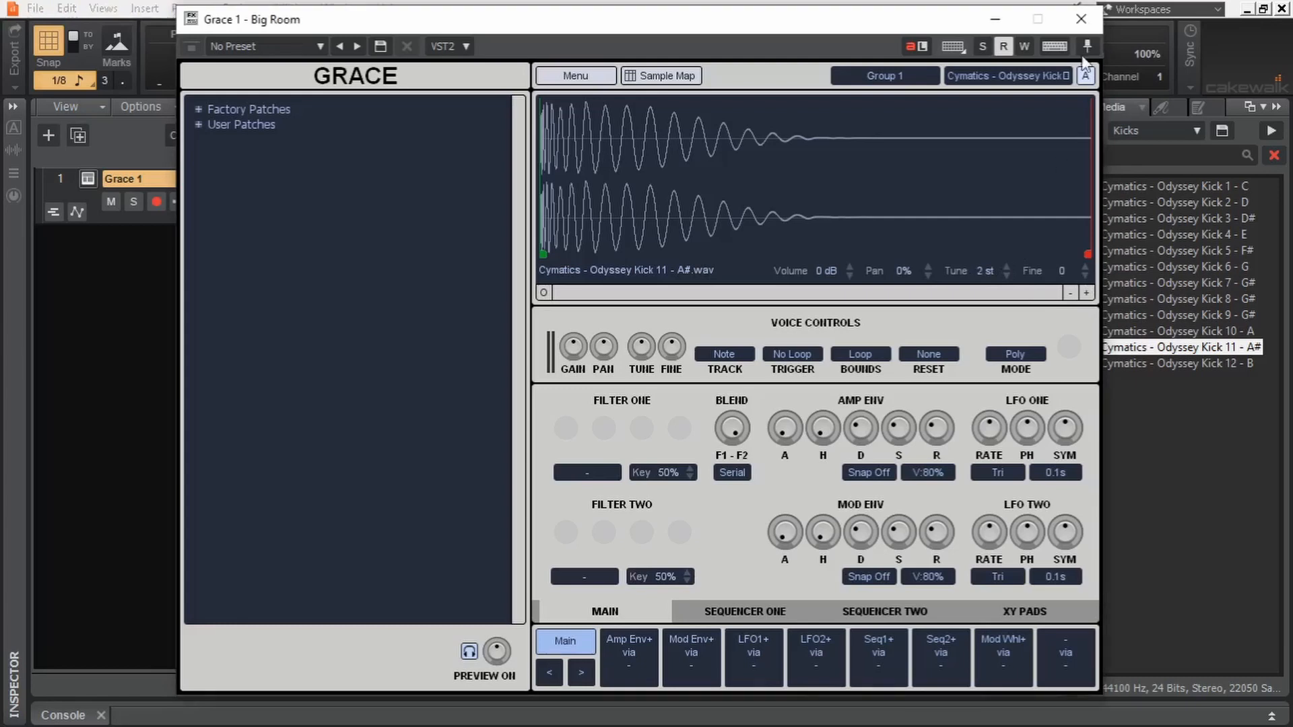
click(1081, 19)
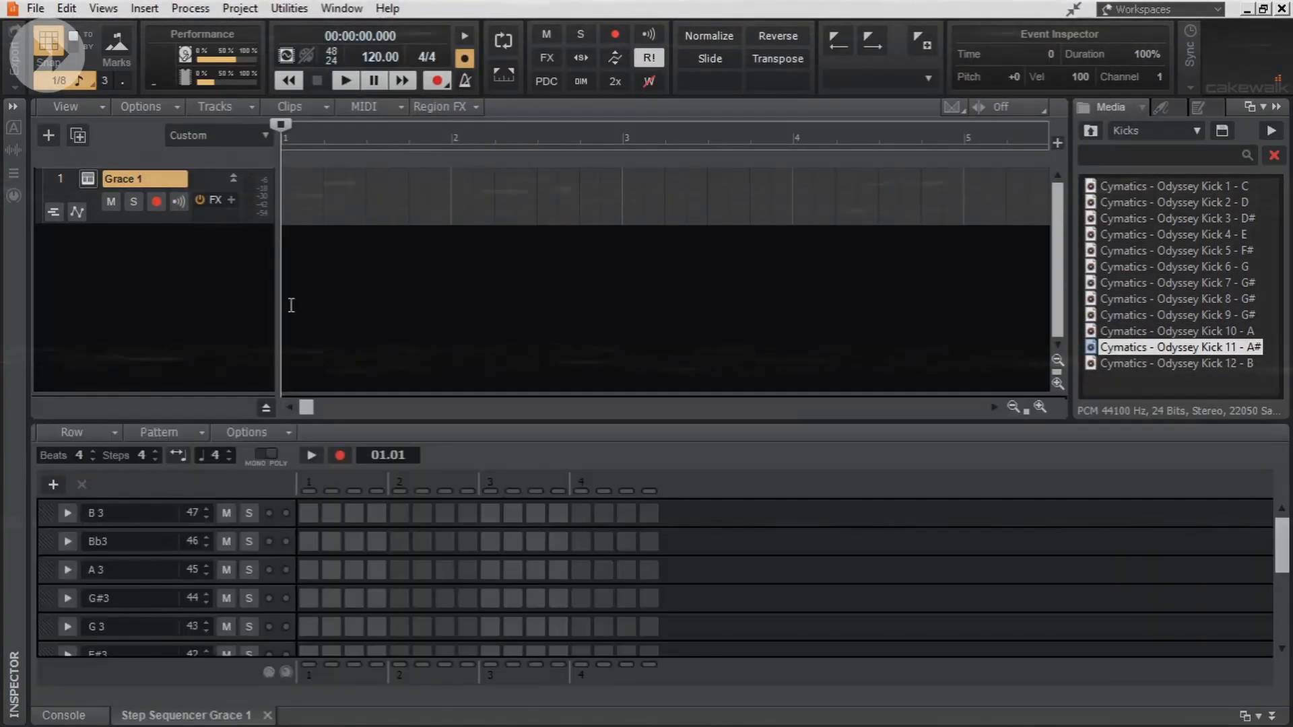
- Set the first step sequencer row of Grace 1 to note 60 and place a kick on each of the four beats
double_click(192, 514)
text(60)
key(Return)
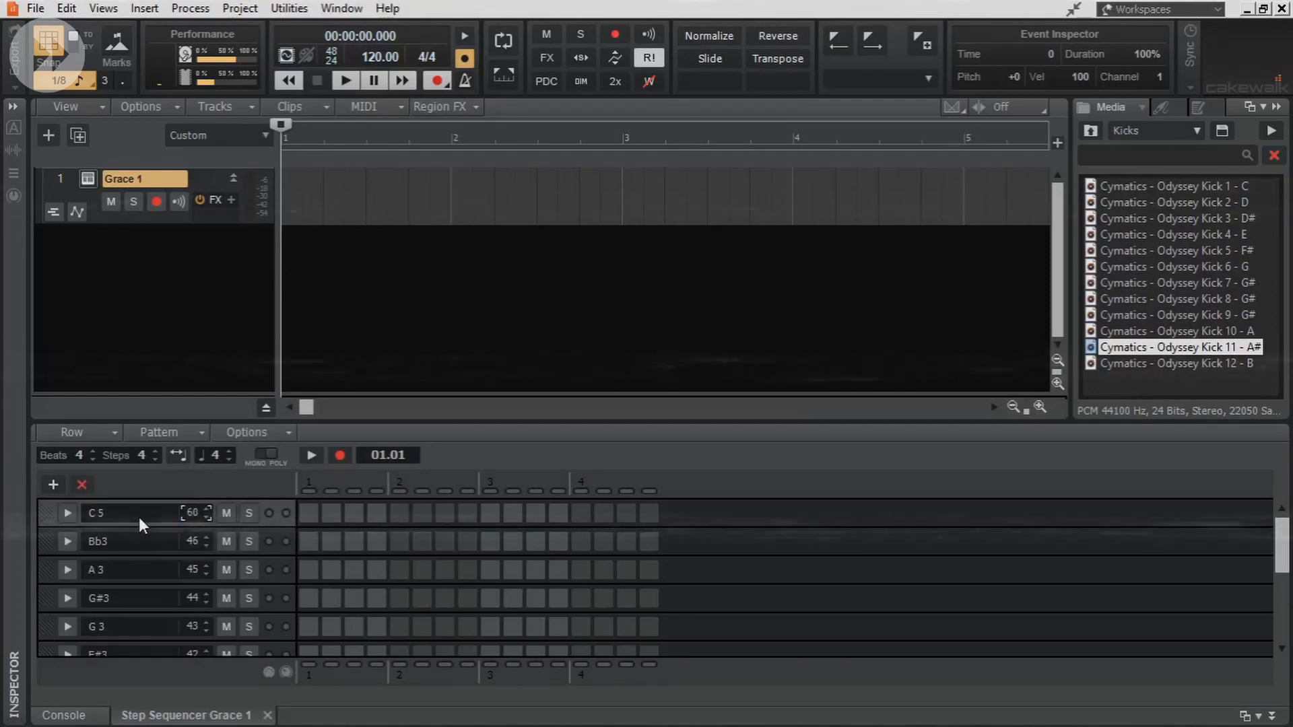
click(308, 514)
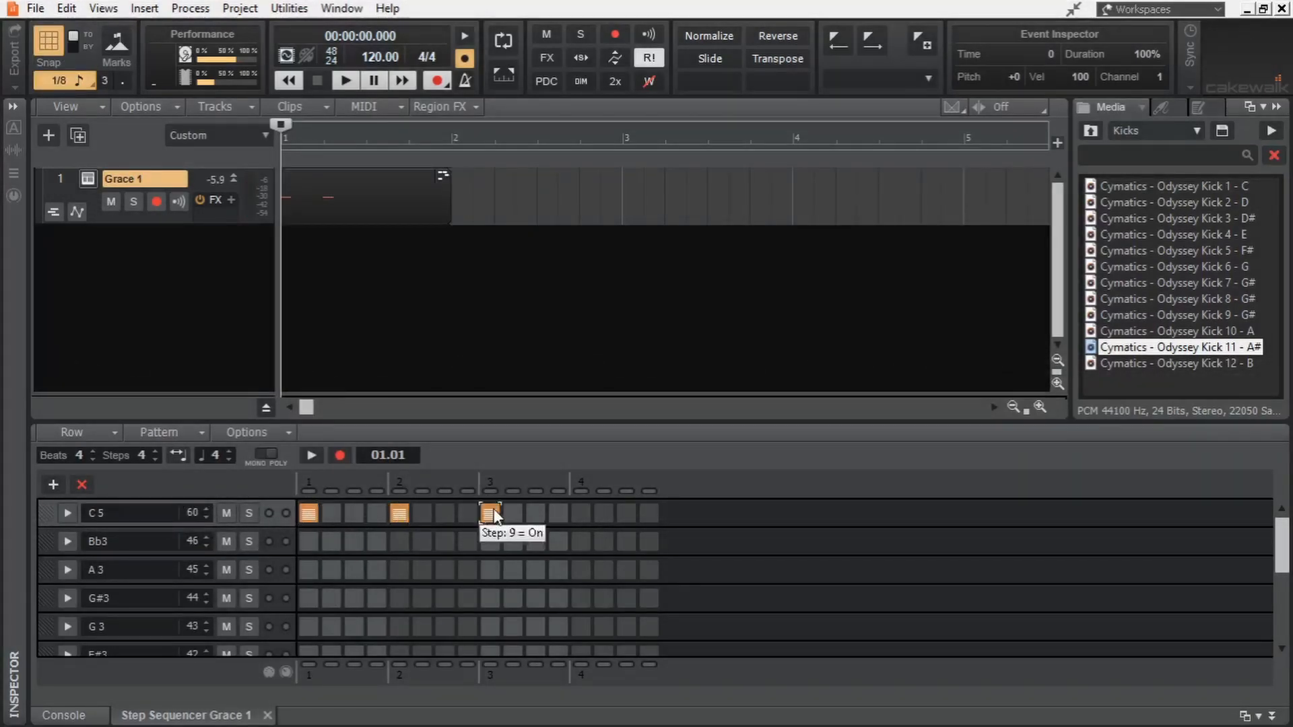
click(1272, 716)
- Find the Helm synth among the instrument plug-ins and add it as a new track below Grace 1
click(1164, 107)
double_click(1145, 156)
text(helm)
drag(1154, 202, 148, 301)
click(835, 196)
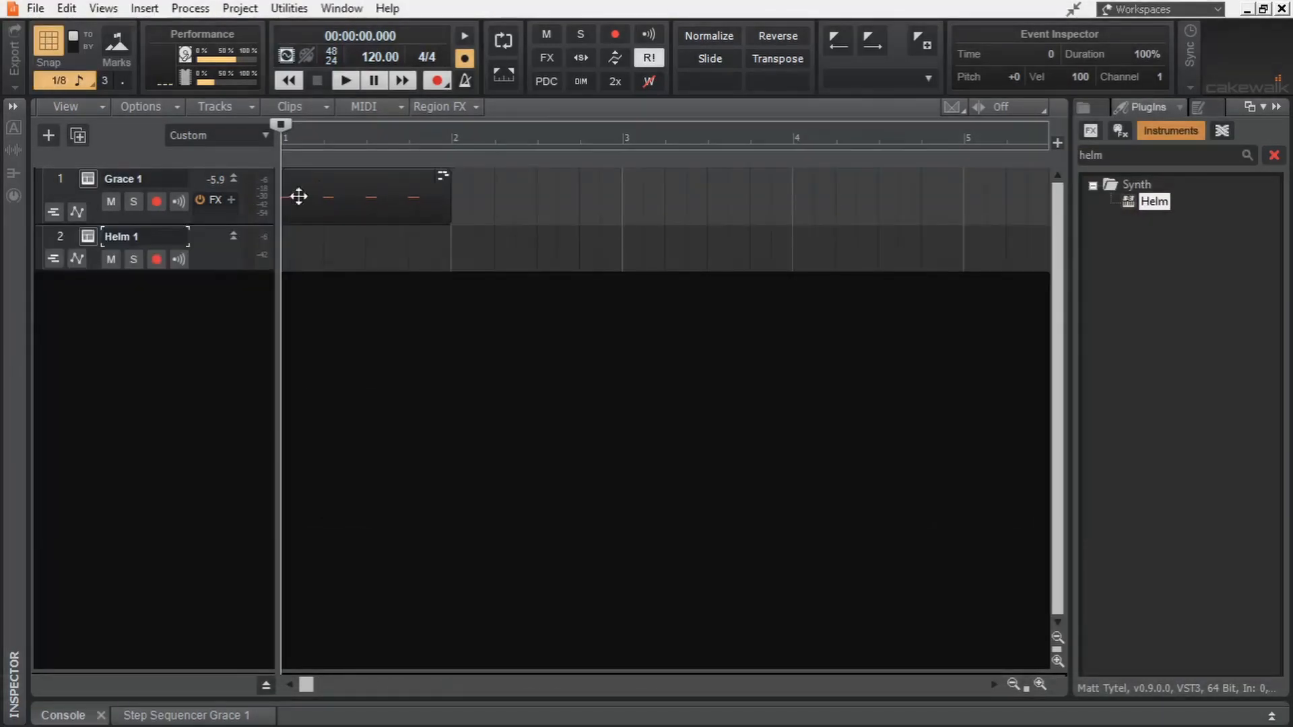
- Copy the kick clip onto the Helm 1 track and transpose all its notes down two octaves to C3
drag(298, 196, 344, 241)
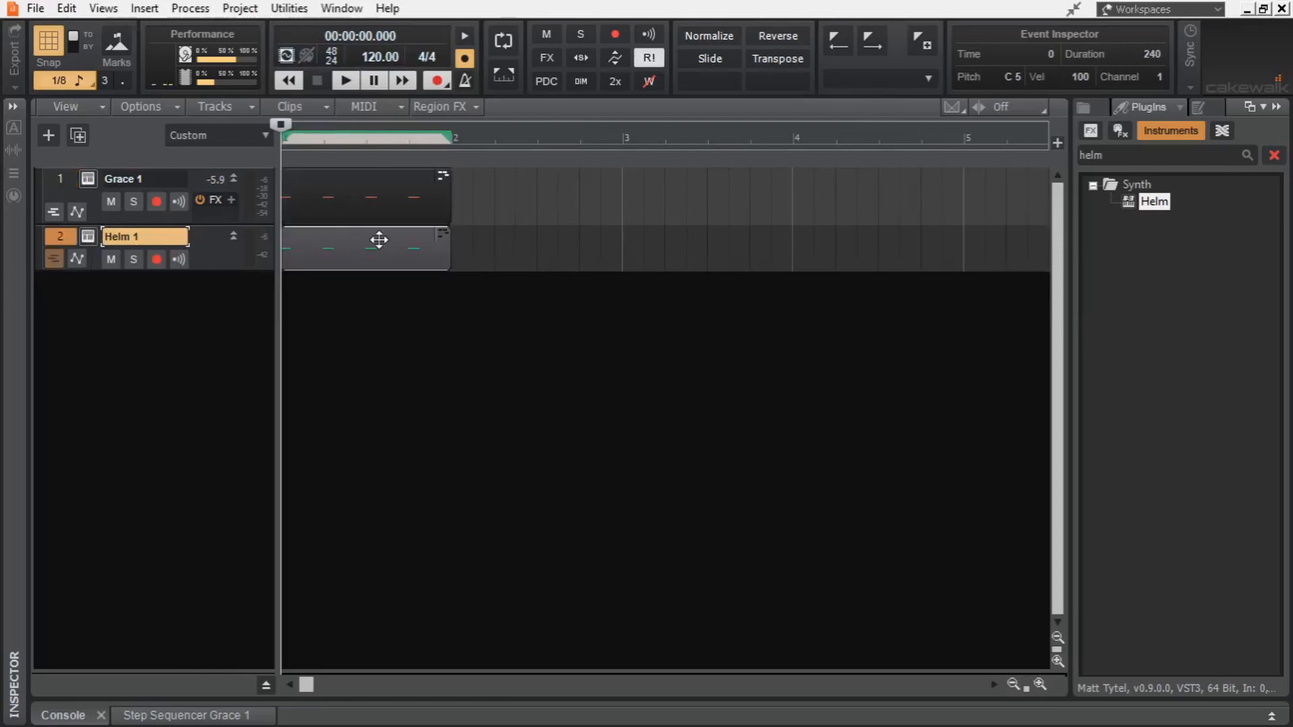
double_click(340, 236)
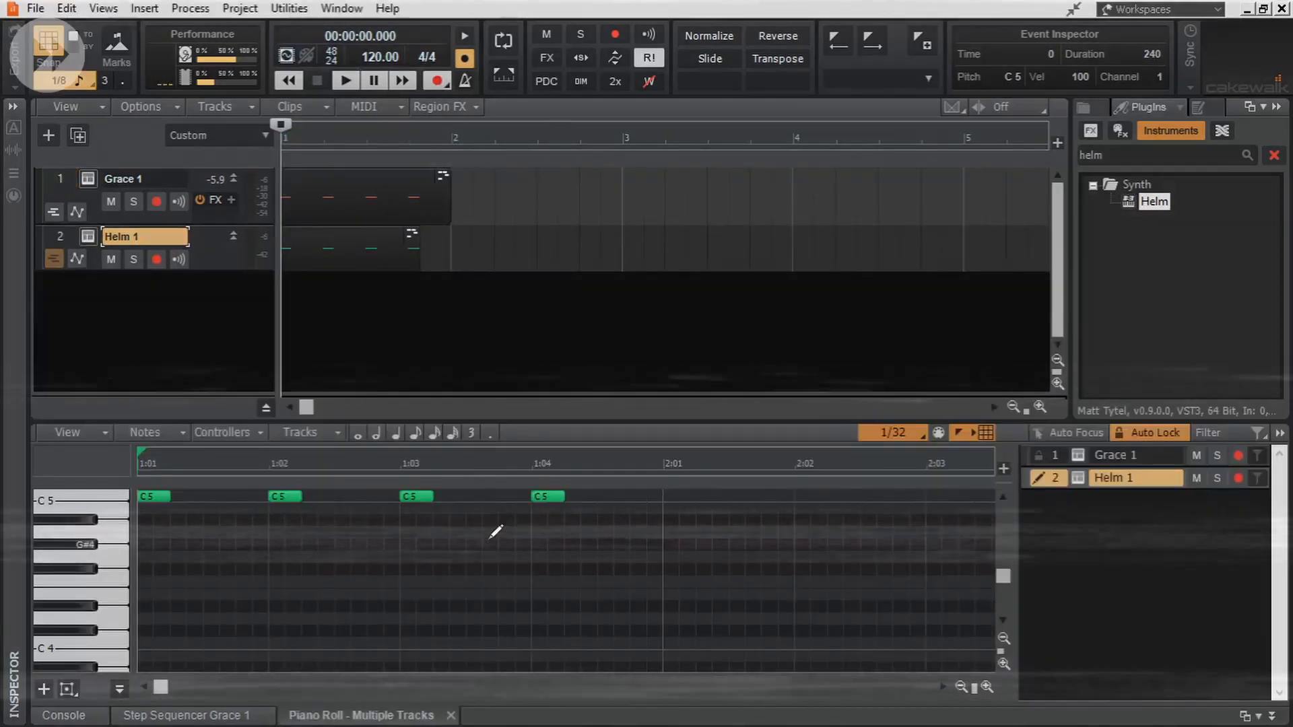
key(ctrl+a)
scroll(606, 523, up, 1)
key(shift+Down)
key(shift+Down)
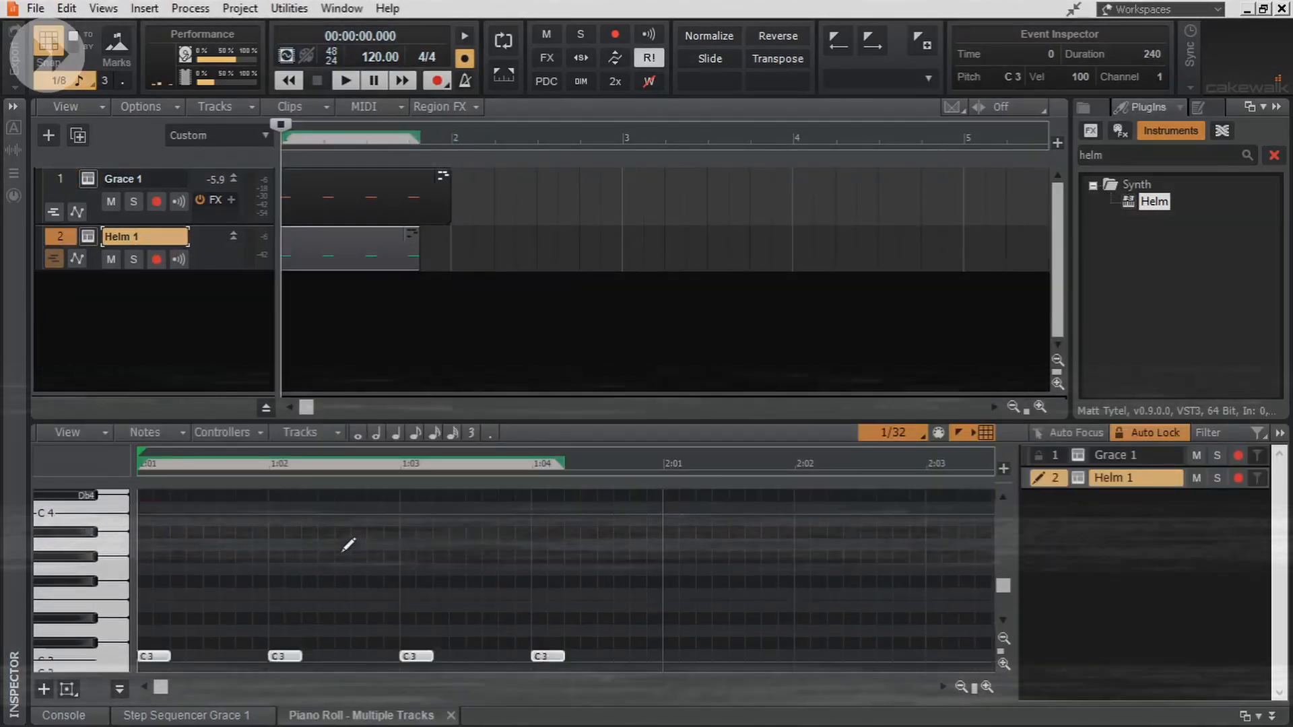
- Solo and play the Helm 1 track, and lengthen all its C3 notes to a duration of 840
scroll(349, 545, down, 1)
click(134, 259)
key(space)
key(space)
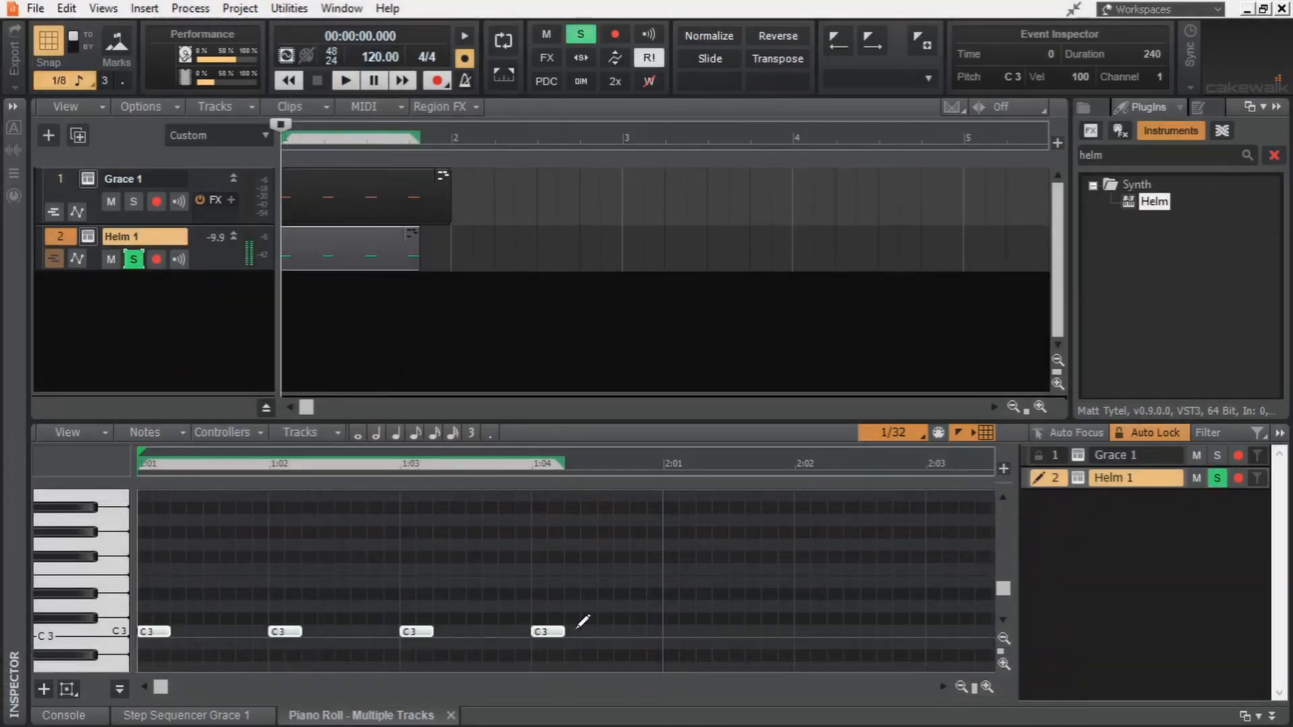
drag(561, 632, 646, 631)
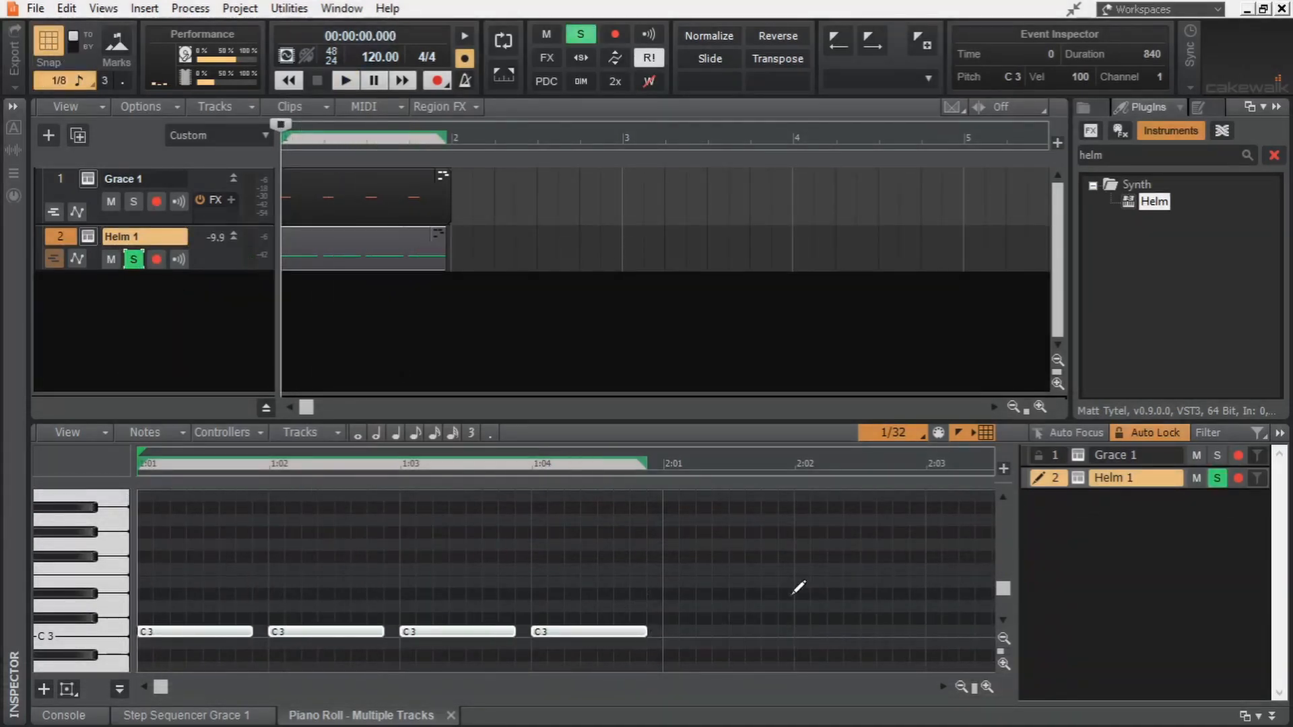
- In Helm, set oscillator 1 to a sine wave at 1.000 volume and turn oscillator 2 all the way down
click(90, 237)
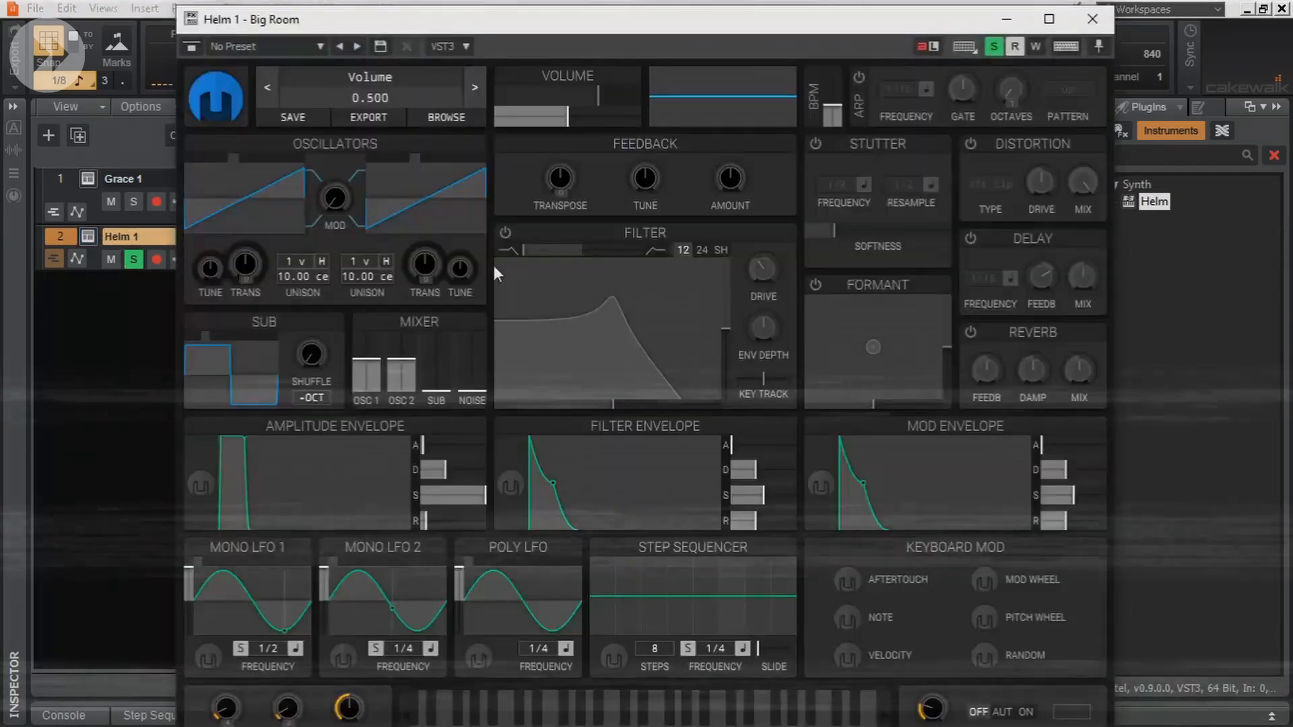
drag(362, 366, 370, 326)
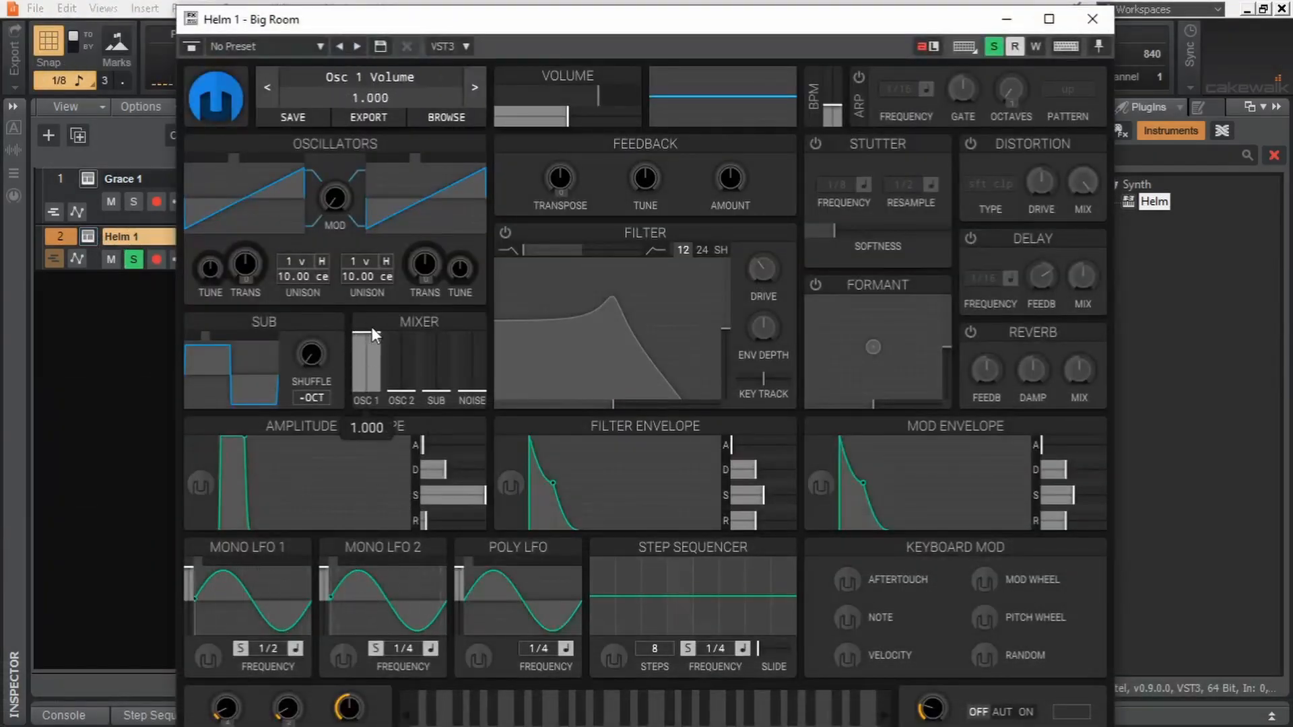
click(240, 164)
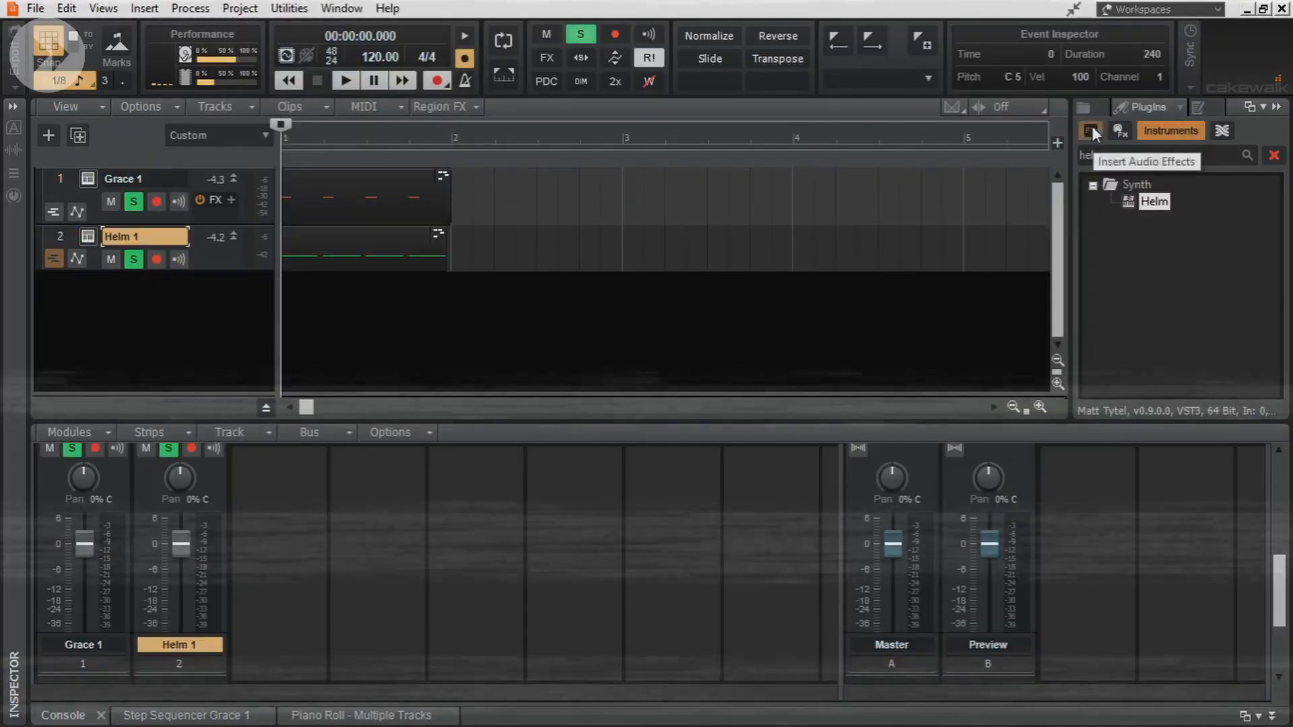
- Add the SimpleSide audio effect to the Grace 1 channel and unsolo the Helm 1 channel
click(1111, 130)
double_click(1104, 155)
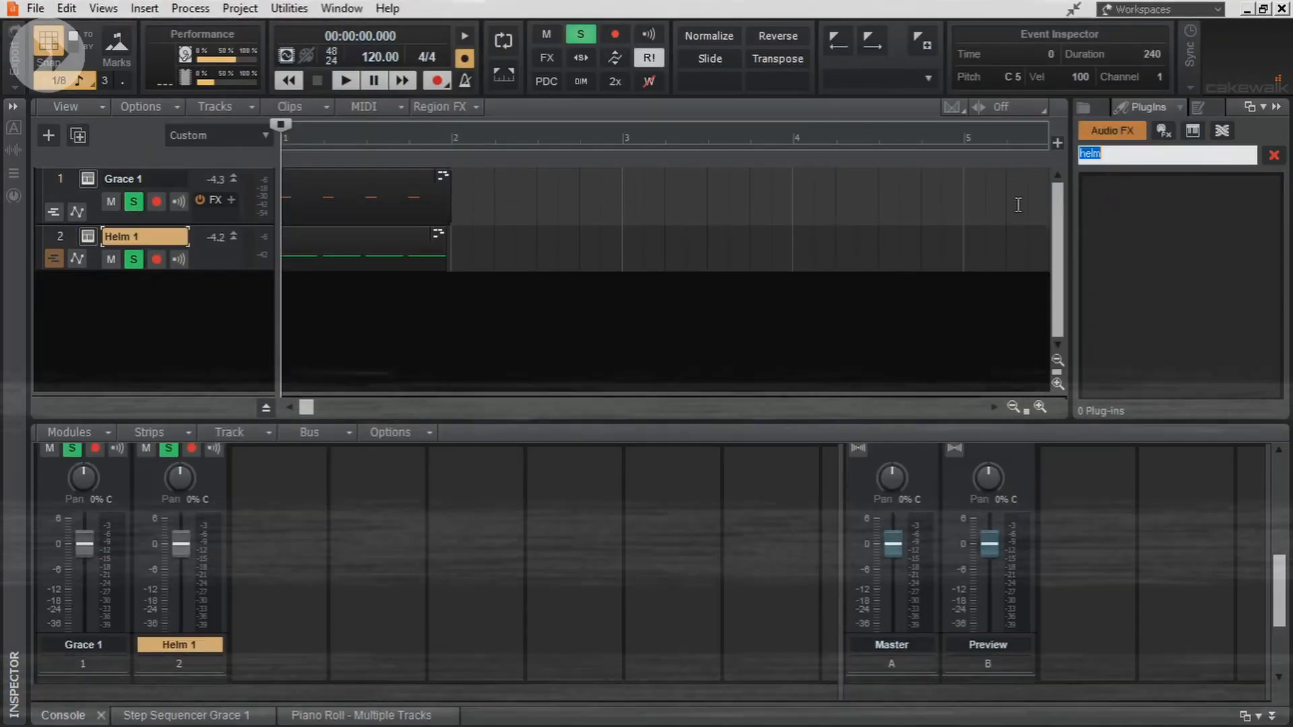
text(simplesi)
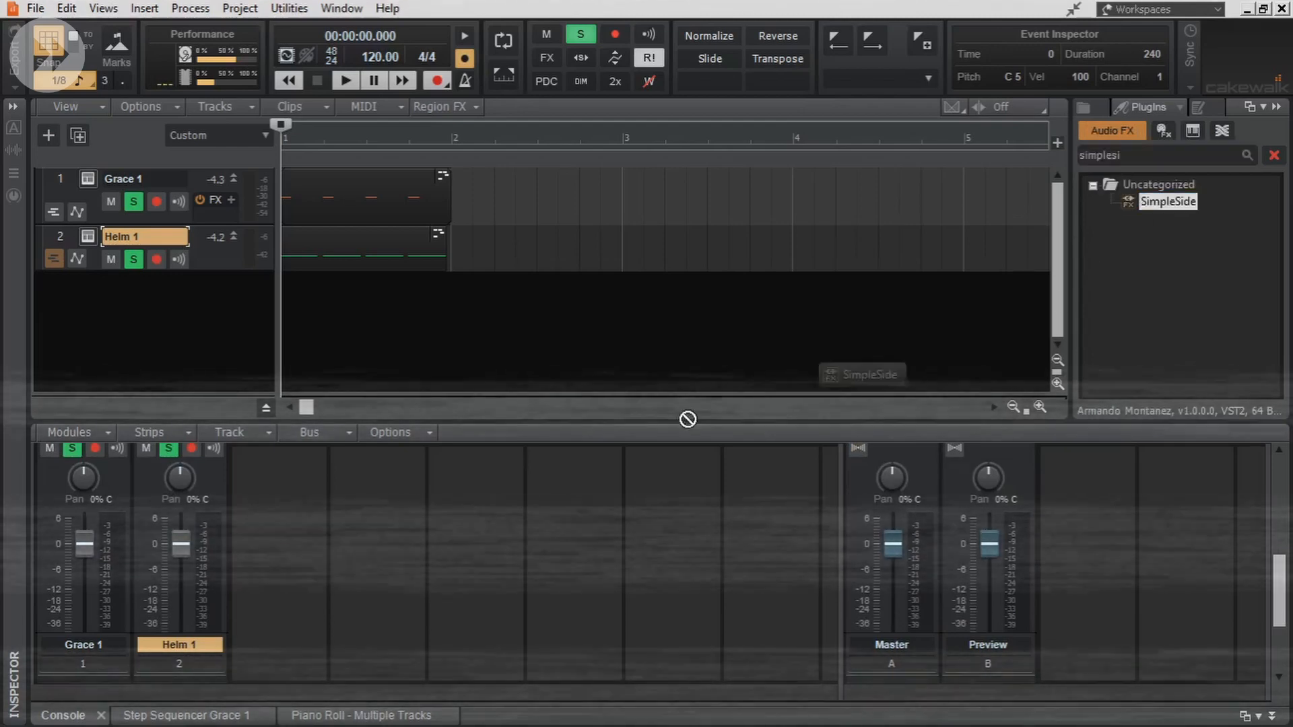
drag(100, 500, 98, 500)
click(170, 449)
- Shape Grace 1's SimpleSide curve to drop from full to zero about a quarter of the way in, and play the kick
double_click(450, 68)
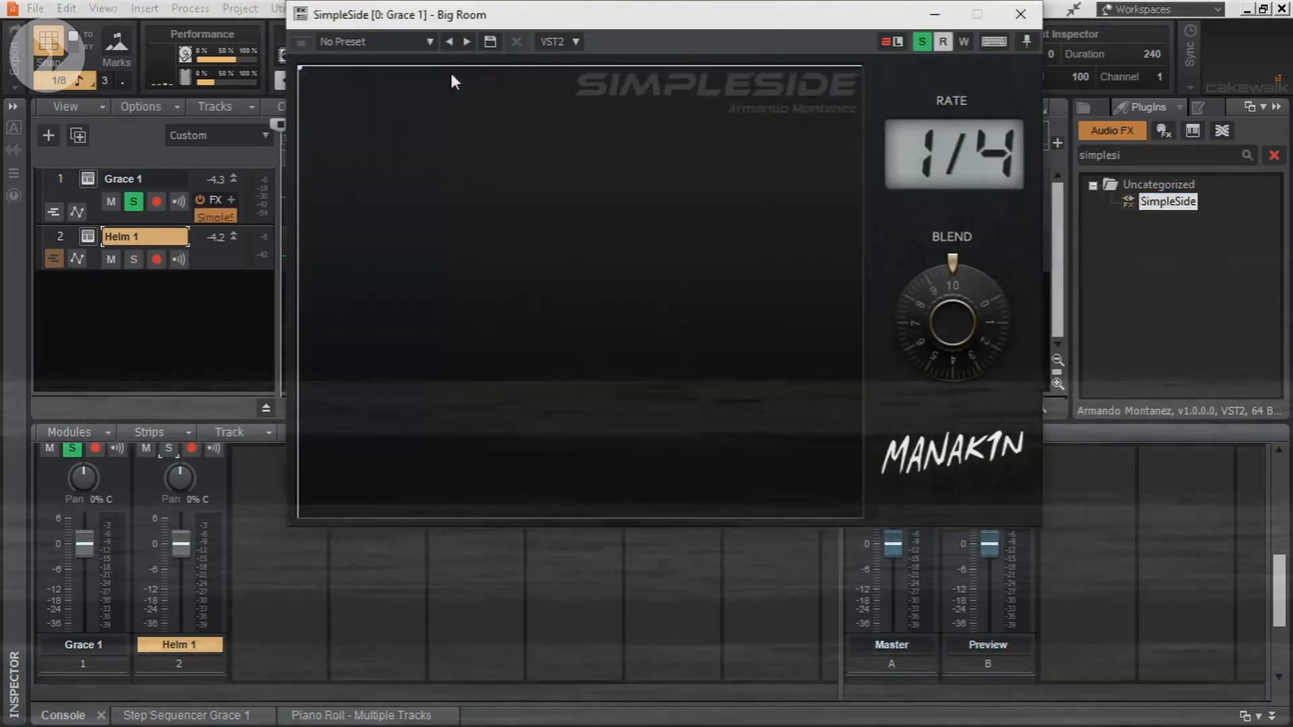
drag(450, 67, 446, 517)
drag(353, 215, 353, 155)
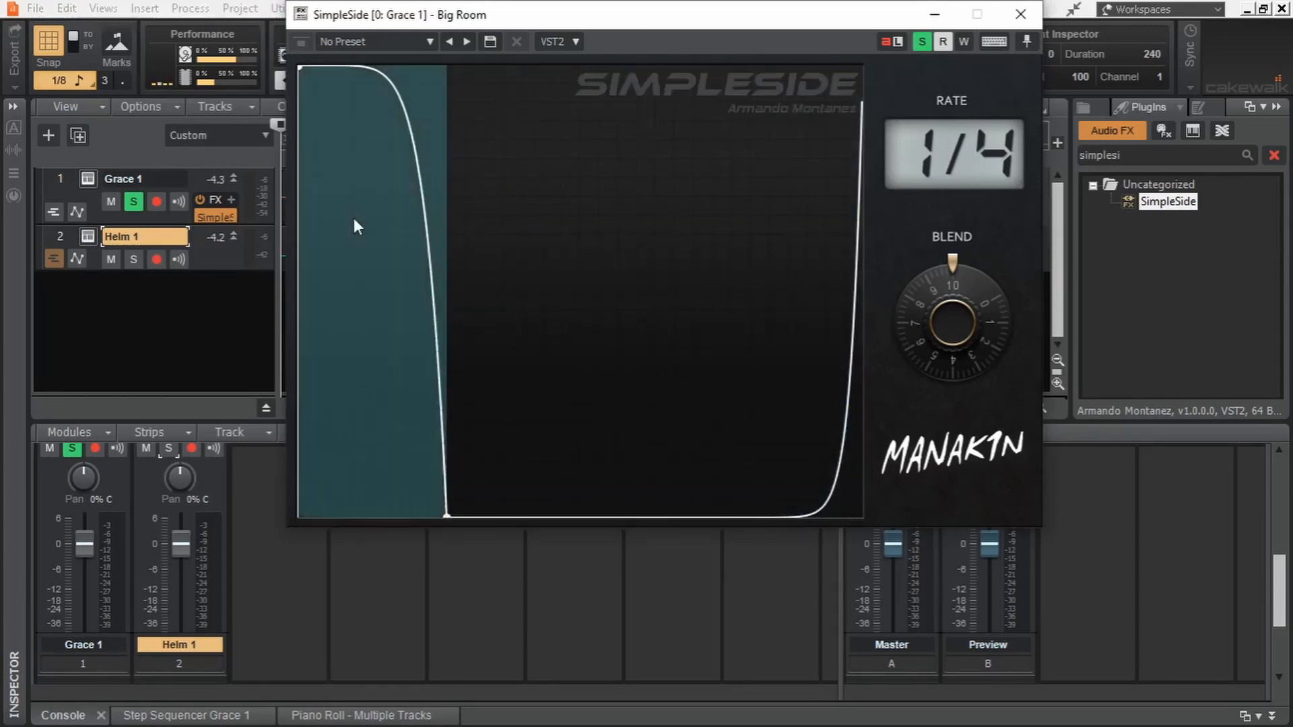
key(space)
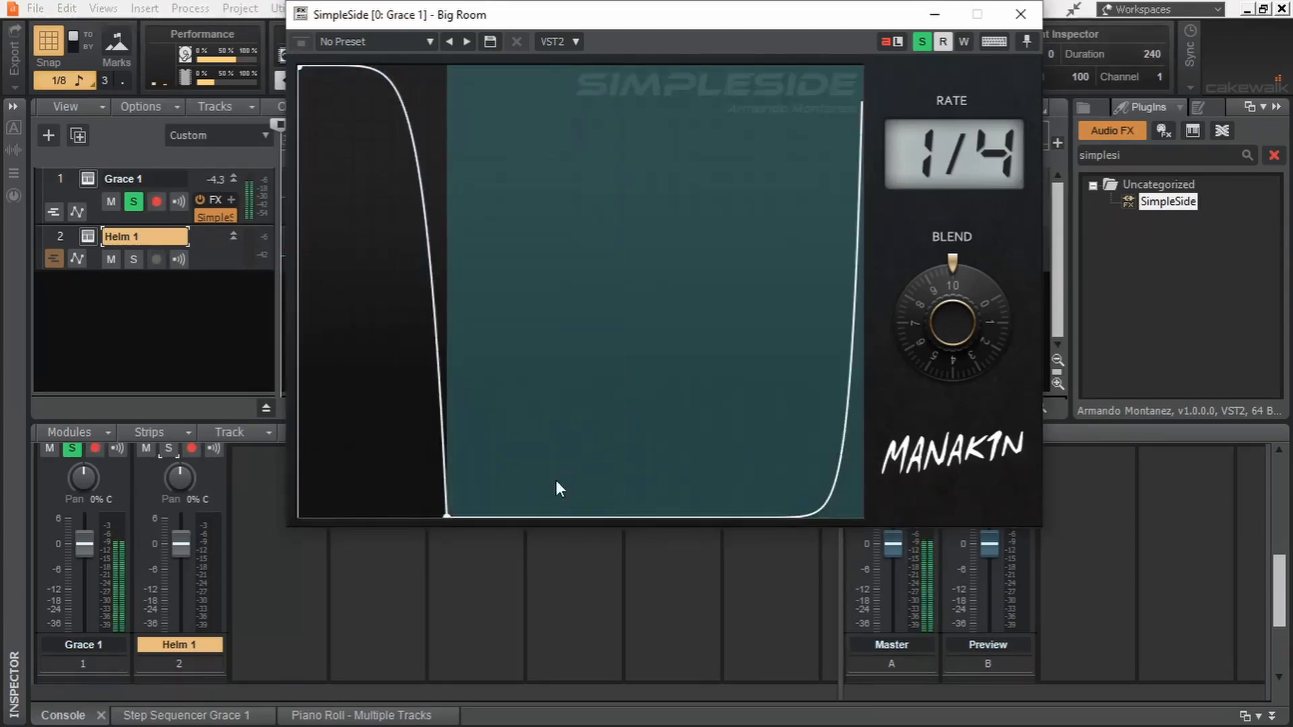
click(1020, 14)
- Add SimpleSide to the Helm 1 channel and draw the inverse curve, rising from zero to full about a quarter of the way in
scroll(423, 536, up, 5)
drag(123, 495, 180, 500)
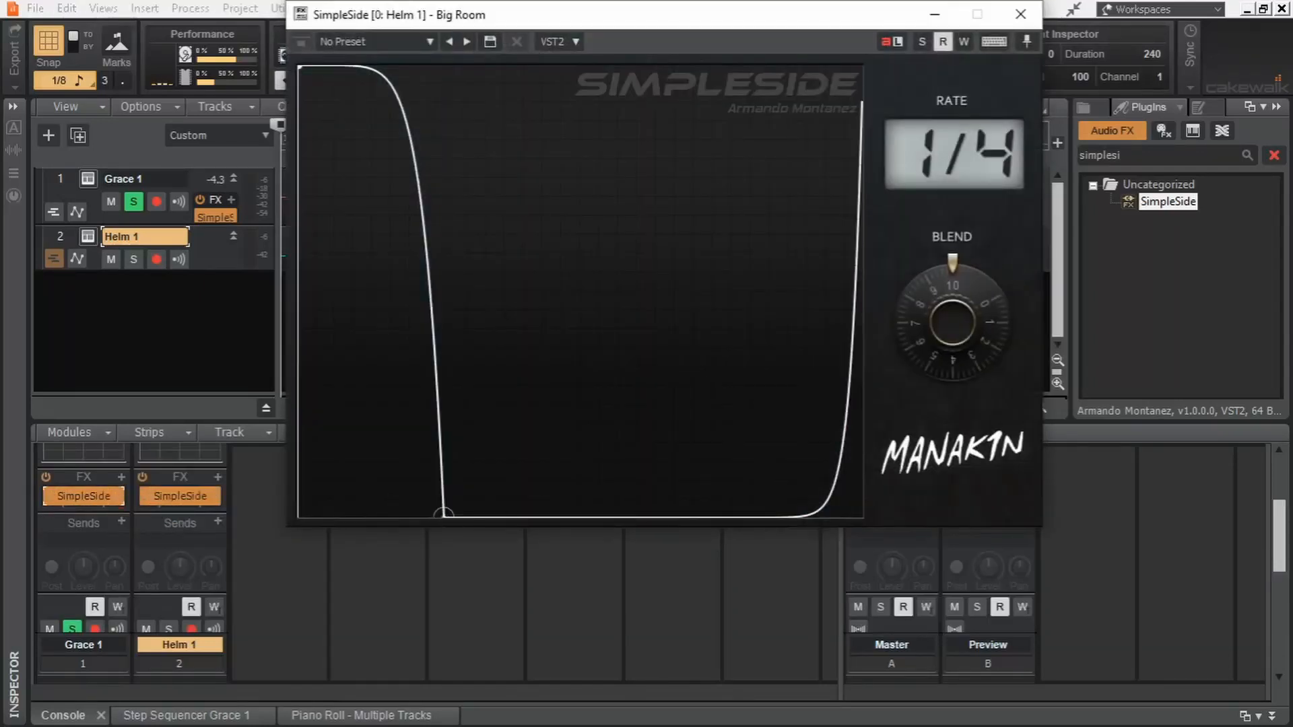
drag(443, 513, 446, 66)
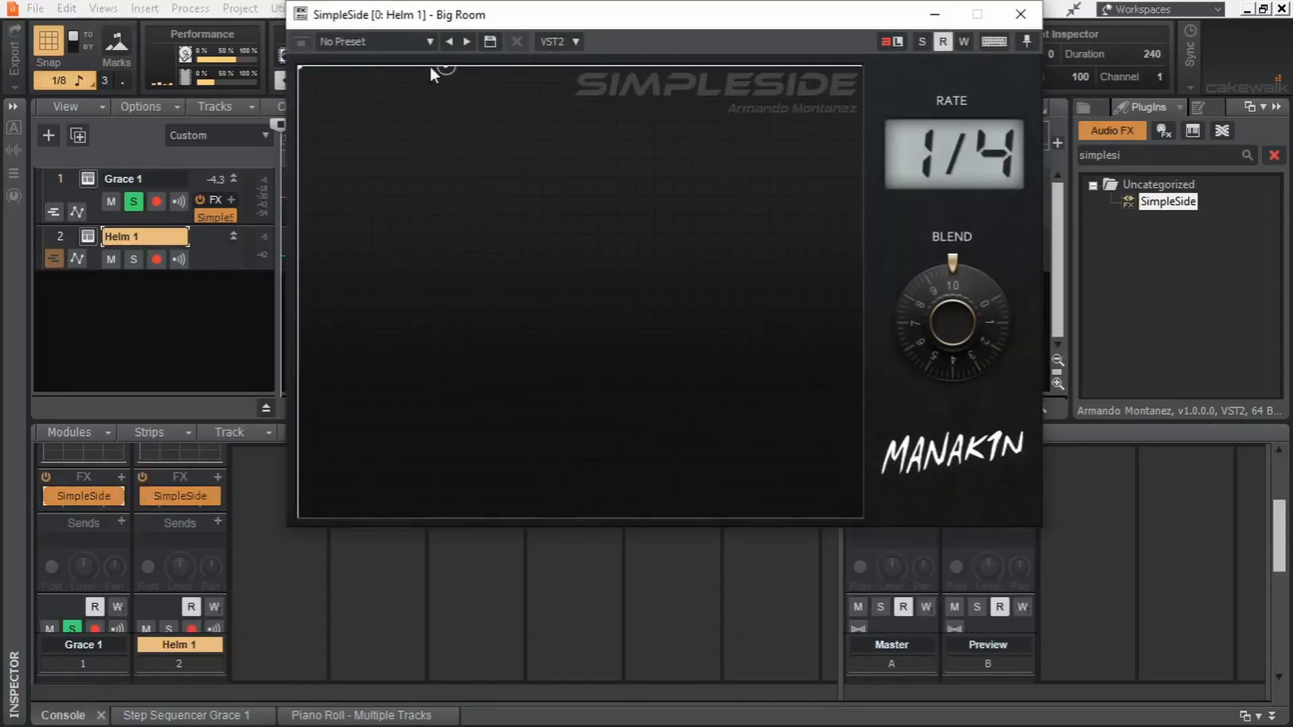
drag(304, 76, 300, 515)
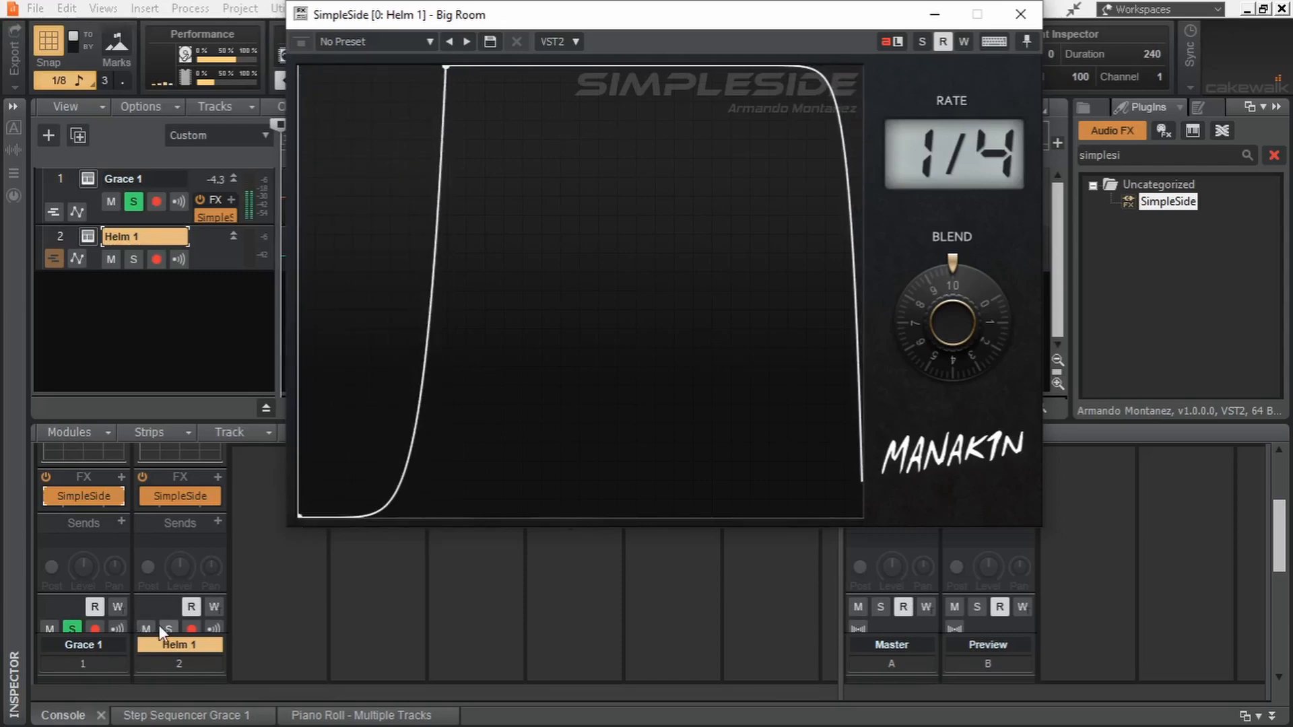
- Audition Helm 1 alone and together with Grace 1, and slightly raise the starting point of Helm 1's SimpleSide curve
scroll(256, 601, down, 1)
click(169, 583)
click(68, 585)
key(space)
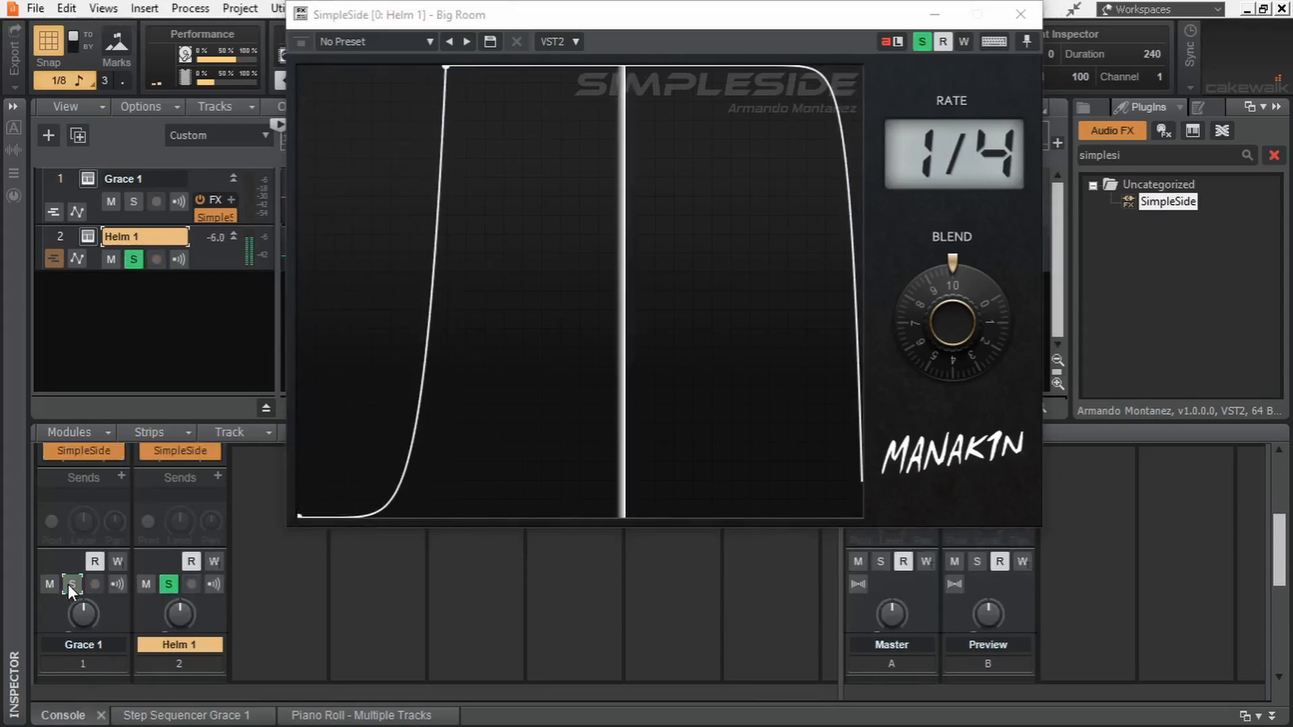
key(space)
click(68, 585)
key(space)
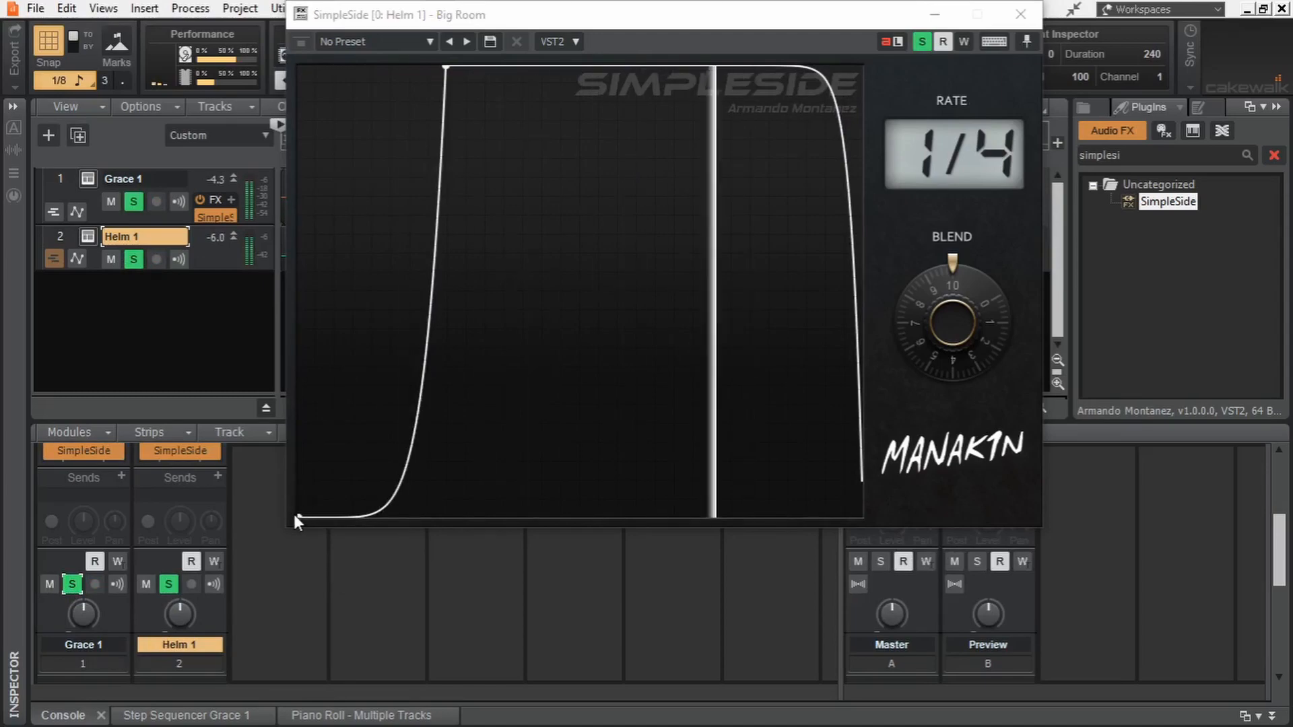
drag(299, 515, 303, 456)
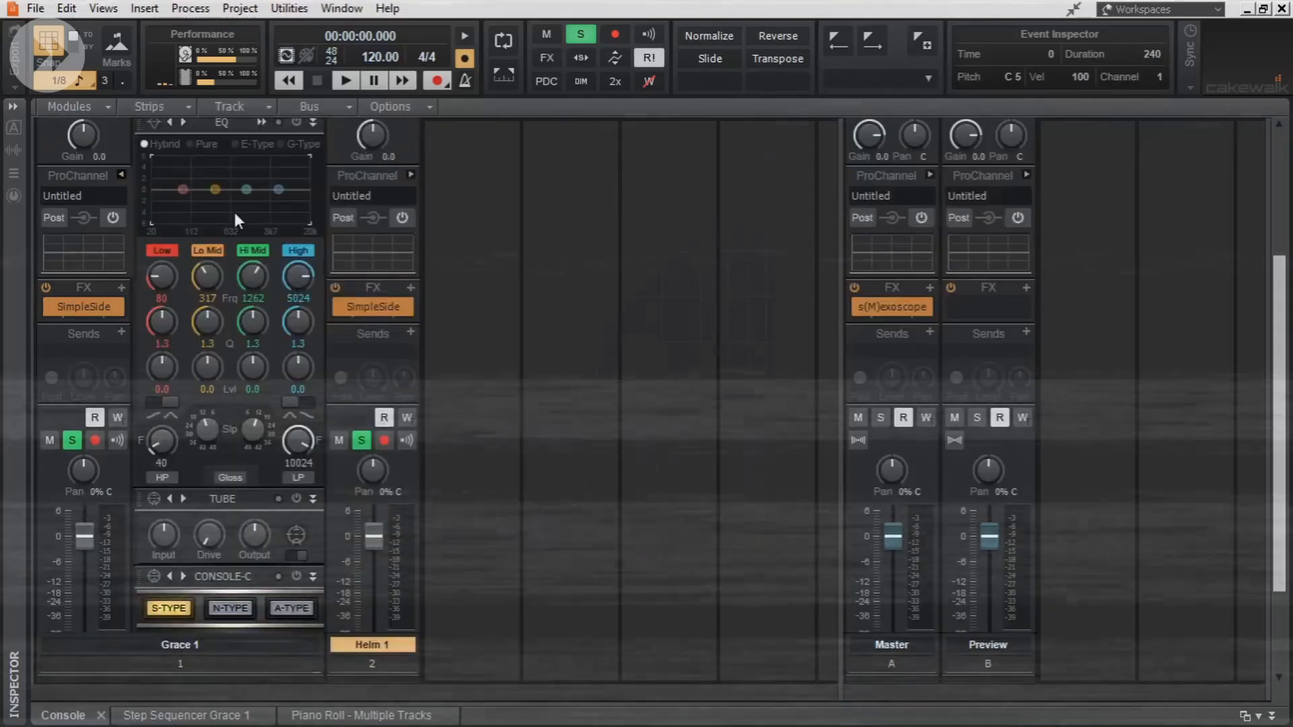
- Equalize Grace 1 with a 3.4 dB high boost at 7413 Hz, Q 1.0, and a -4.5 dB low-mid cut at 448 Hz, Q 1.1
double_click(234, 212)
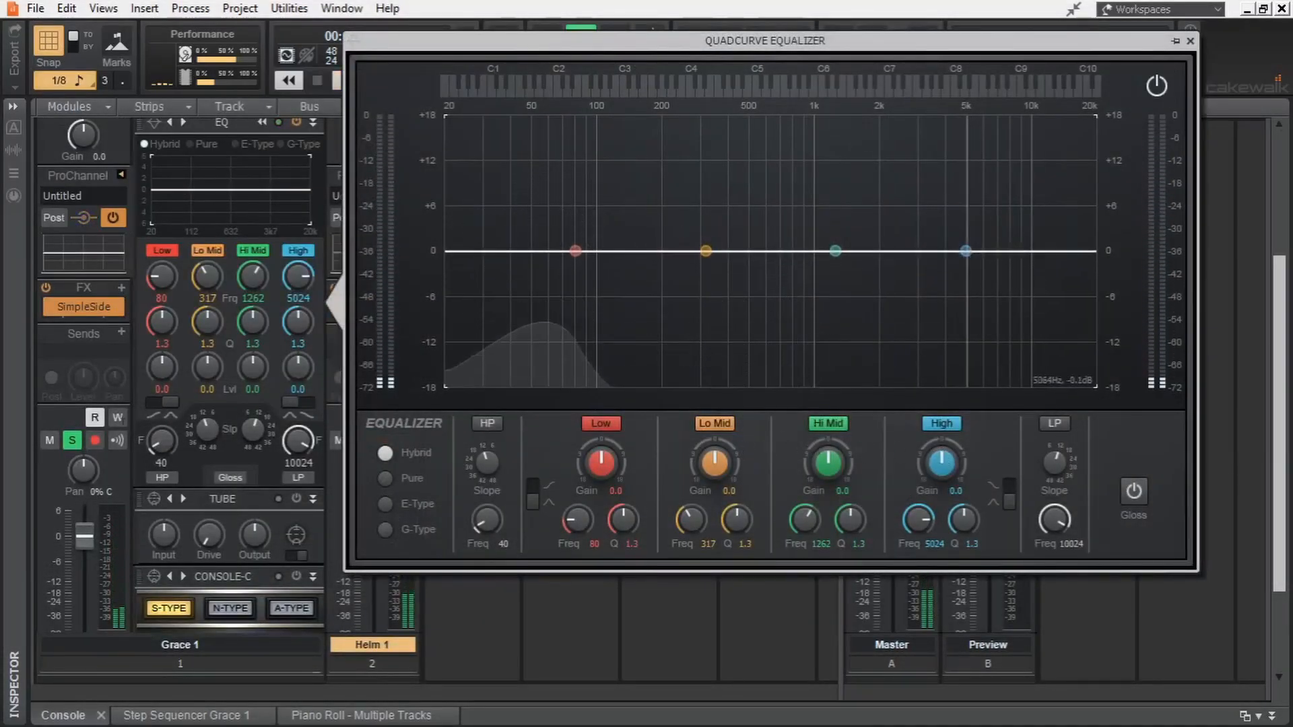
drag(965, 250, 1002, 224)
scroll(1002, 225, down, 3)
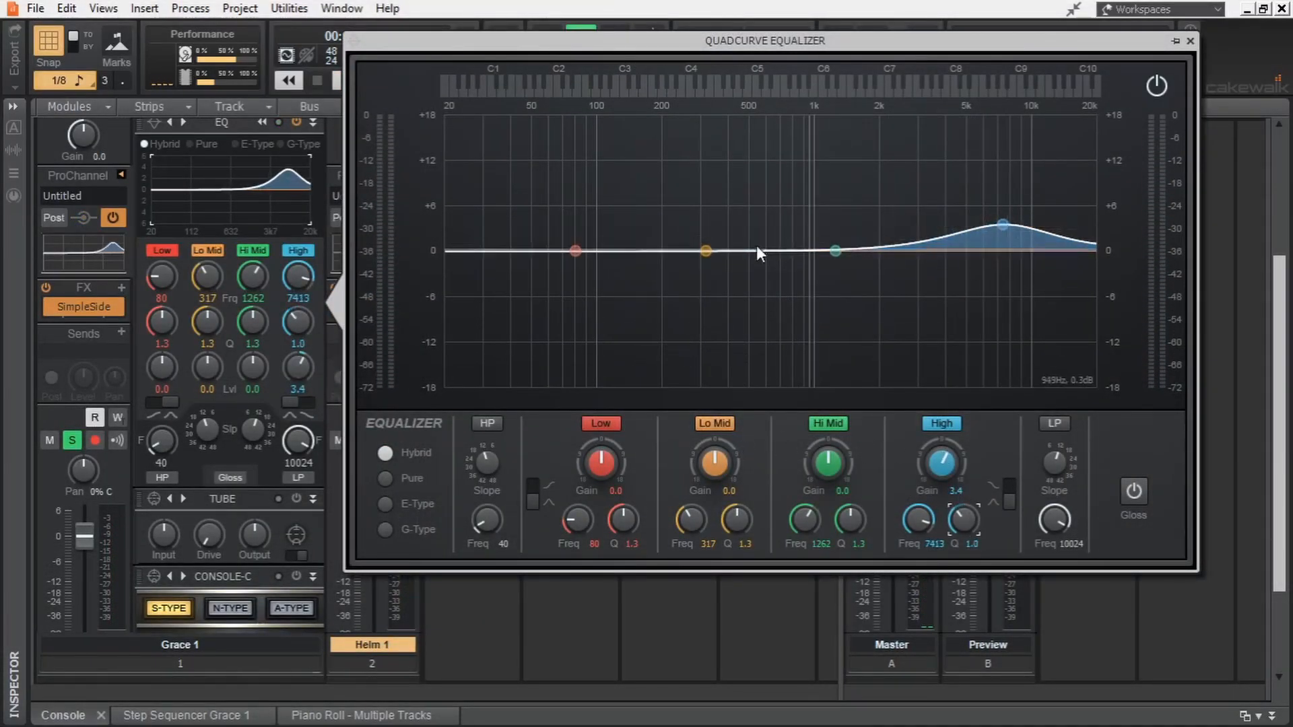
drag(706, 250, 744, 283)
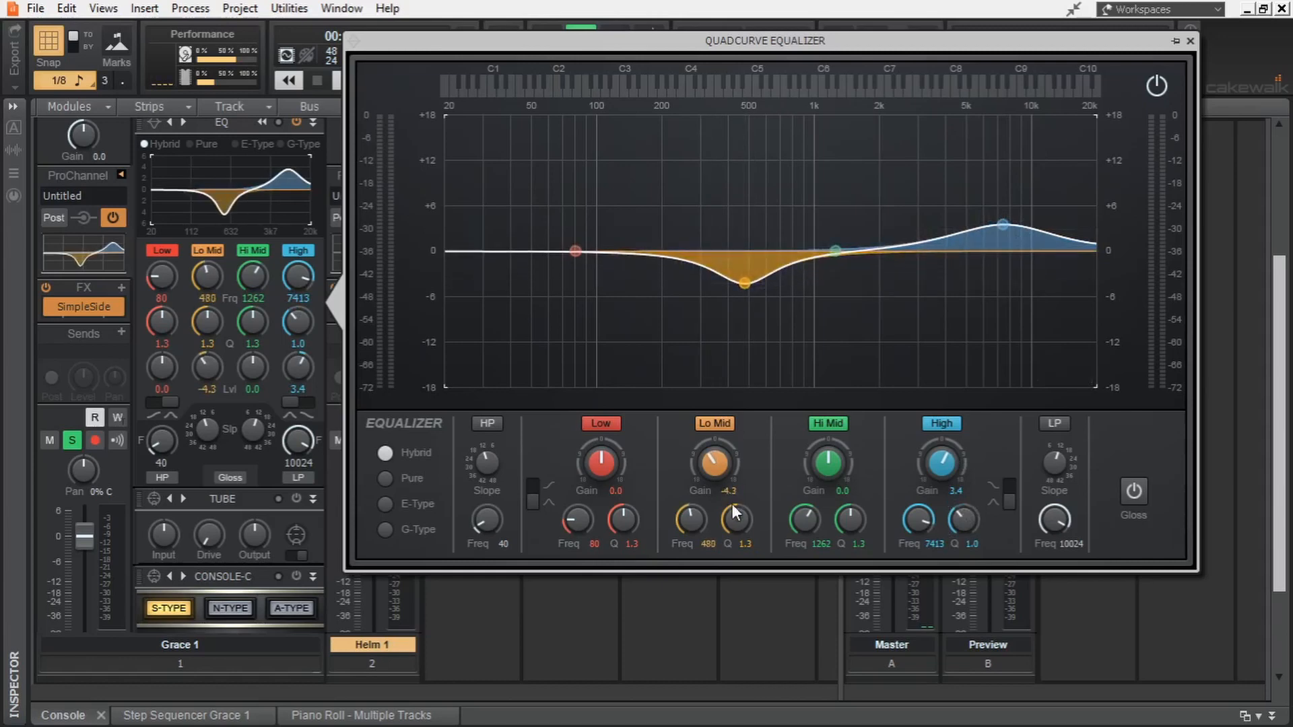
scroll(743, 284, down, 2)
key(space)
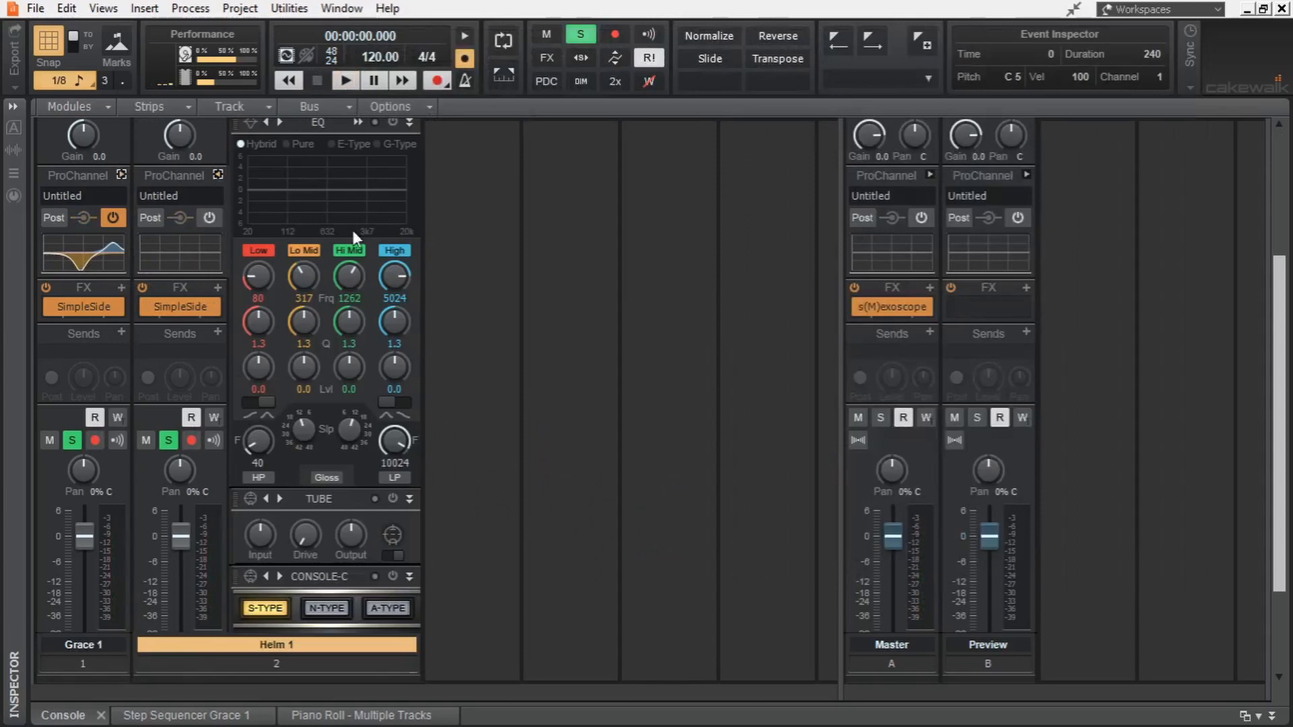
- Enable the low-pass filter in Helm 1's equalizer and set its frequency to 506 Hz during playback
double_click(353, 229)
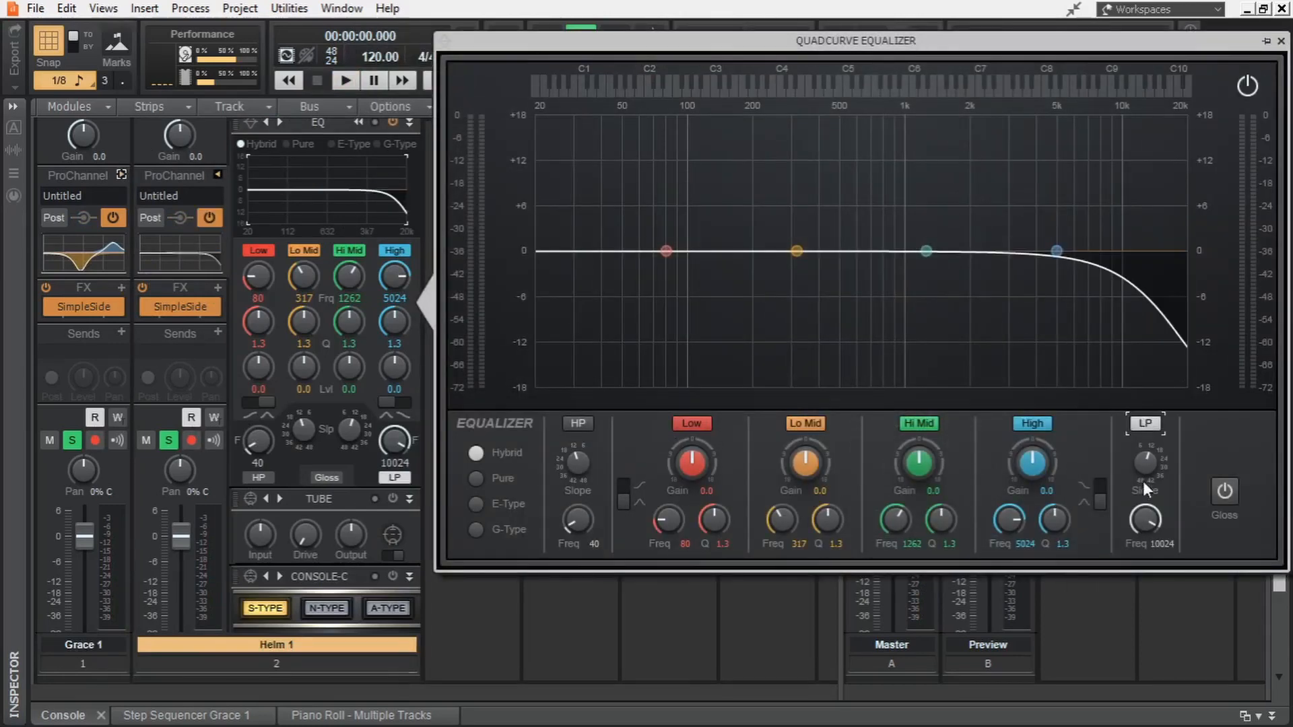
drag(1144, 518, 1145, 579)
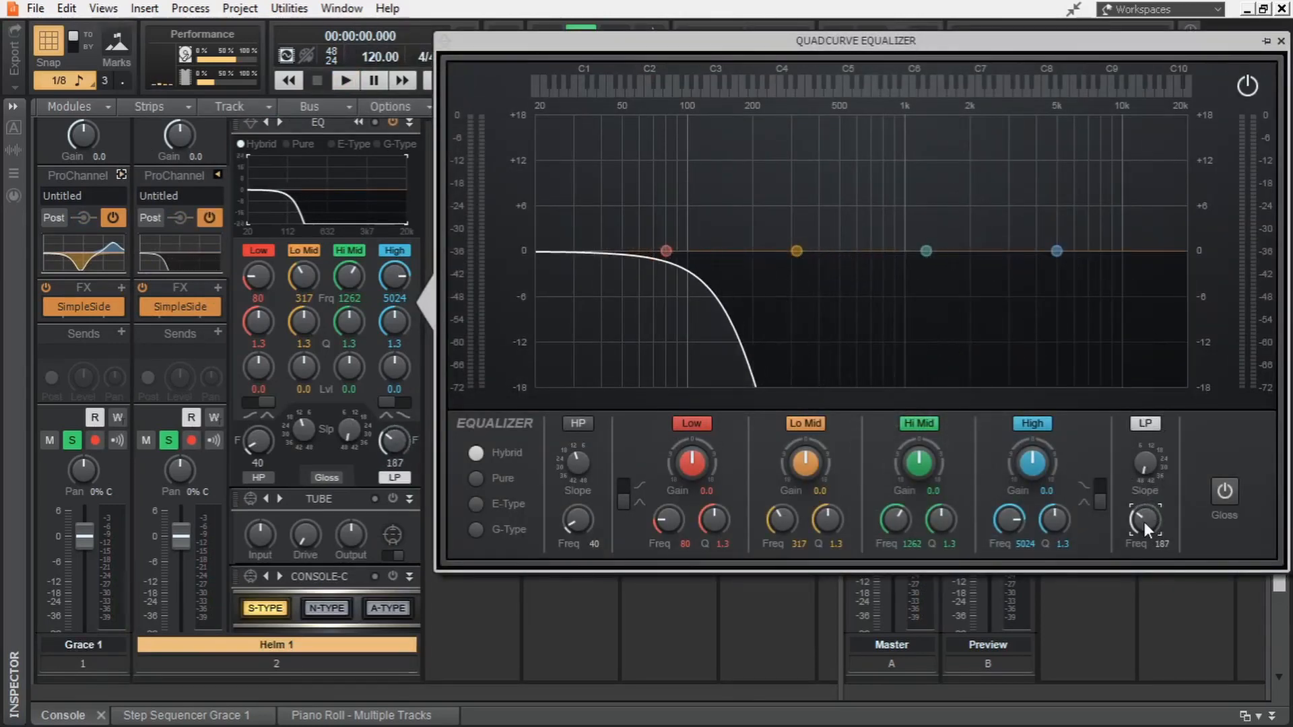
key(space)
drag(1146, 522, 1146, 492)
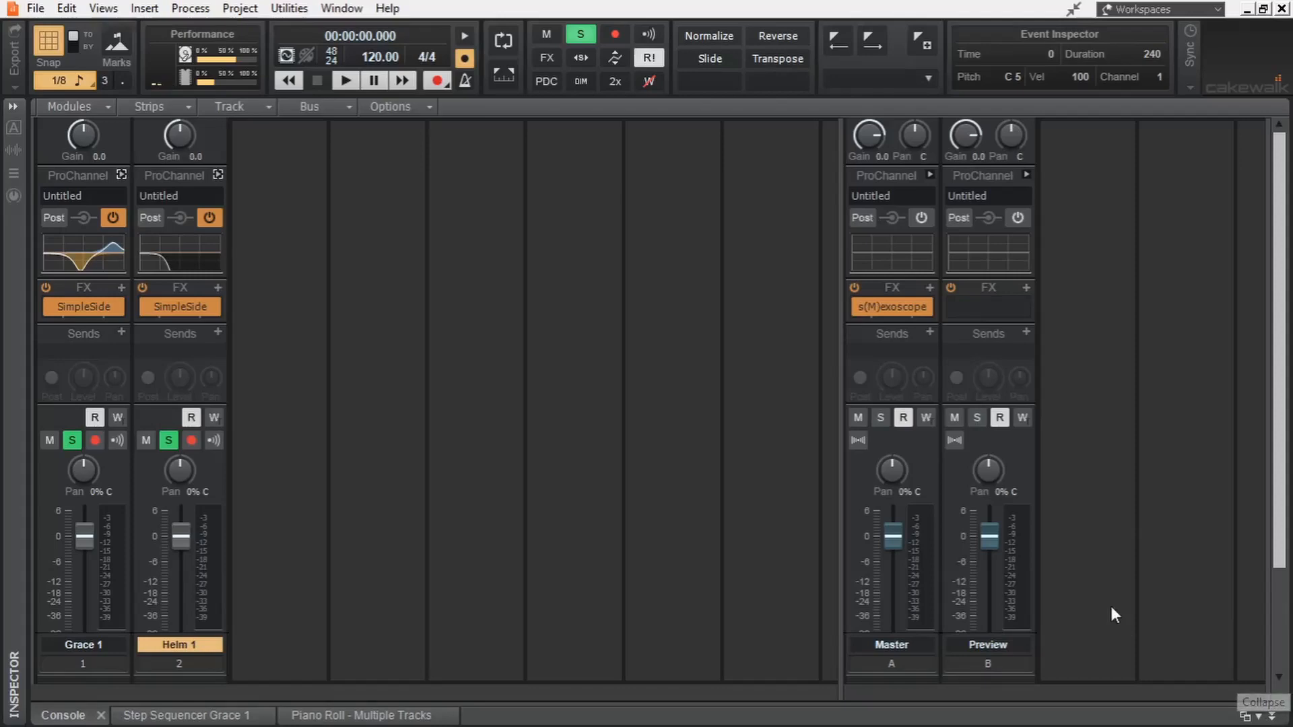
- Insert a new bus in the console after the Preview bus
right_click(1089, 540)
click(1124, 549)
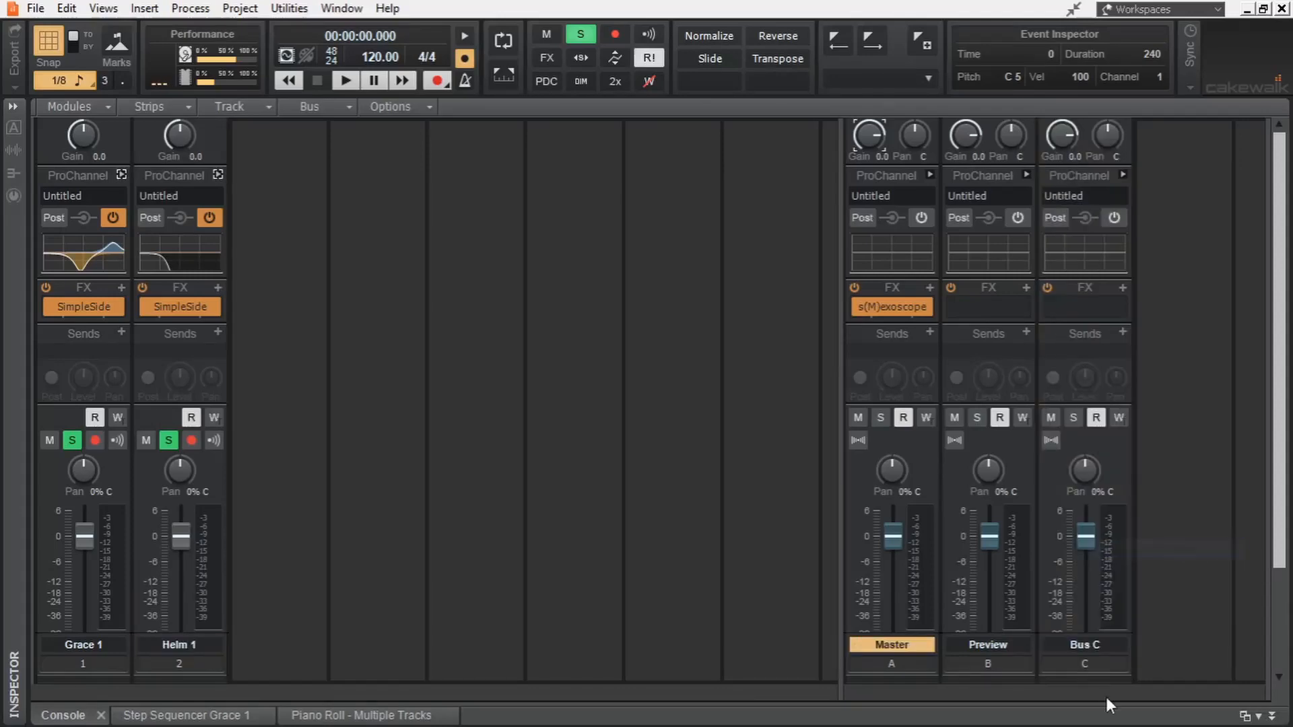
- Rename the newly inserted Bus C as Kick
double_click(1104, 644)
text(Kick)
key(Return)
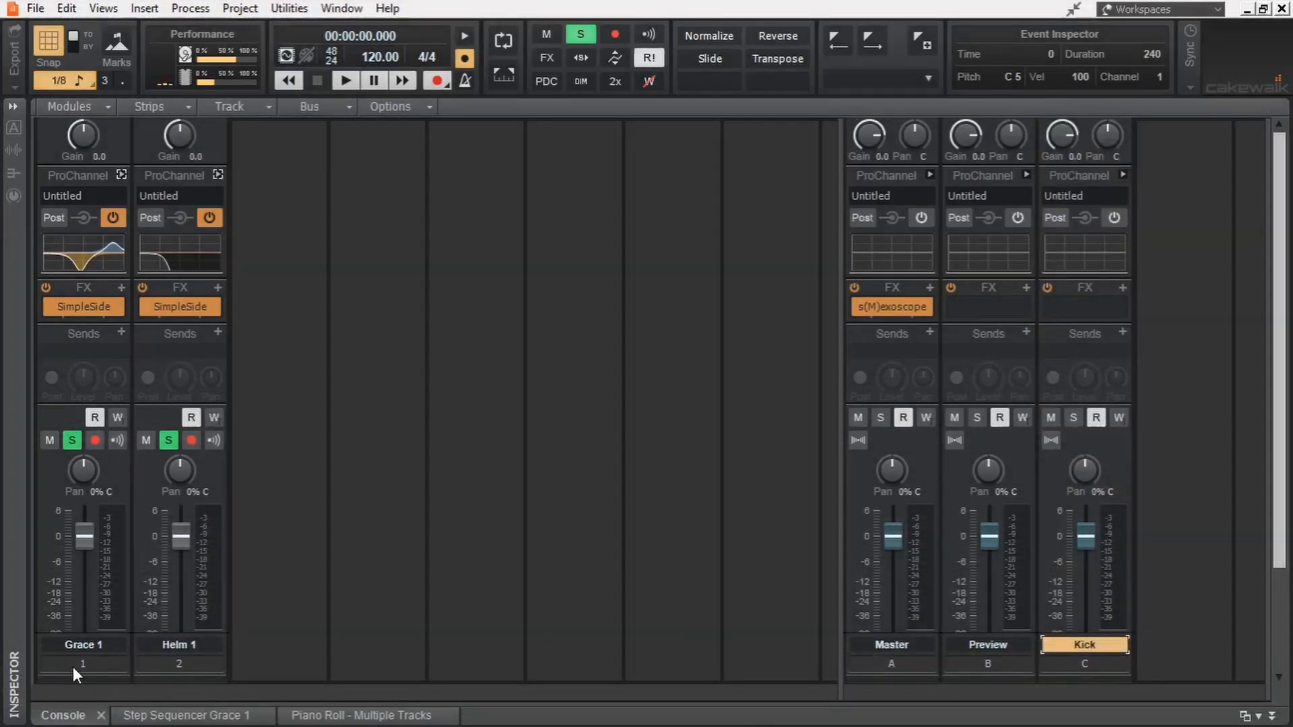
- Route the outputs of both the Grace 1 and Helm 1 tracks to the Kick bus and audition the result
drag(74, 665, 180, 664)
scroll(354, 590, down, 3)
click(183, 620)
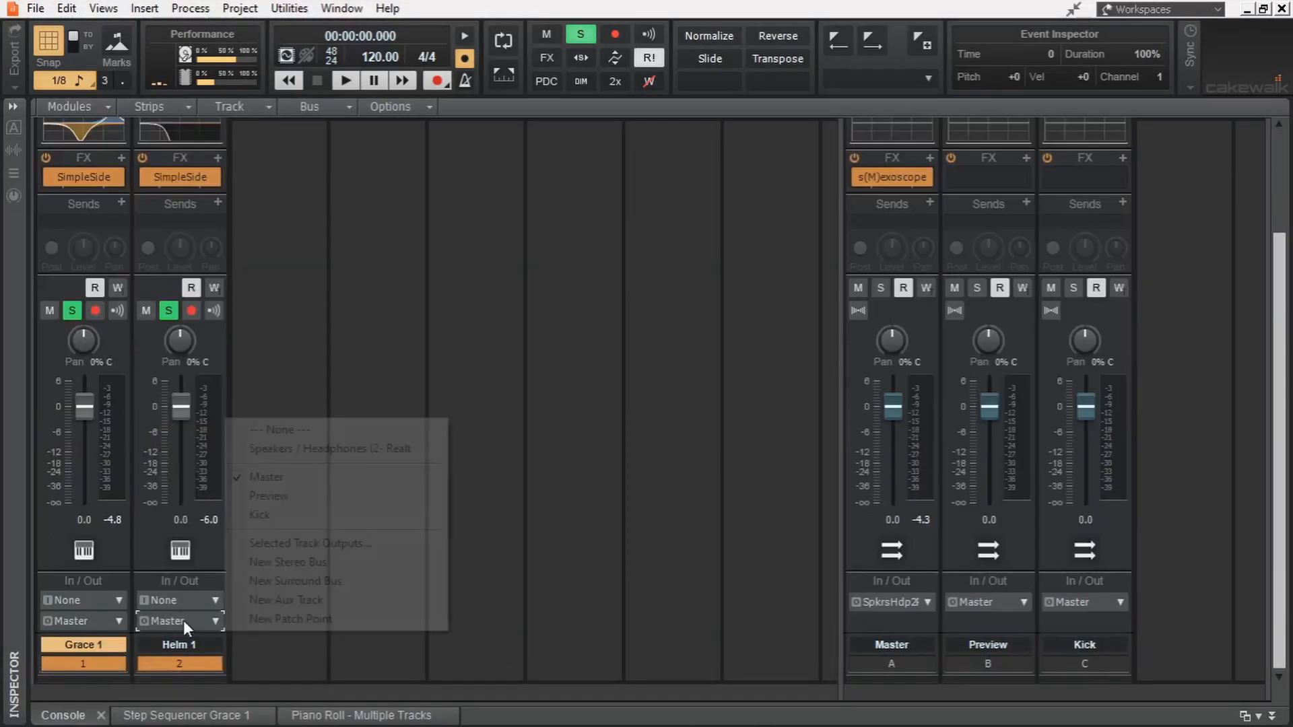
click(299, 517)
key(space)
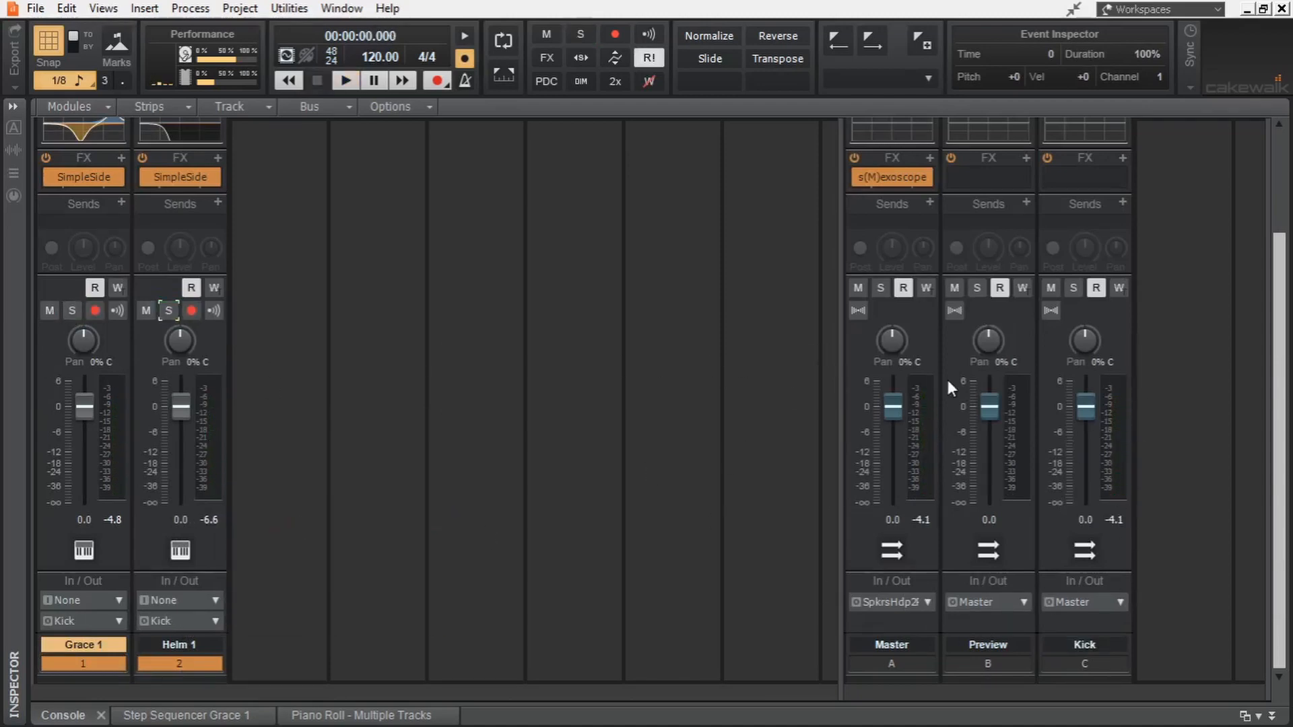
- Search the audio effects for kshmr and insert KSHMR Essentials Kick on the Kick bus
key(shift+d)
click(1164, 152)
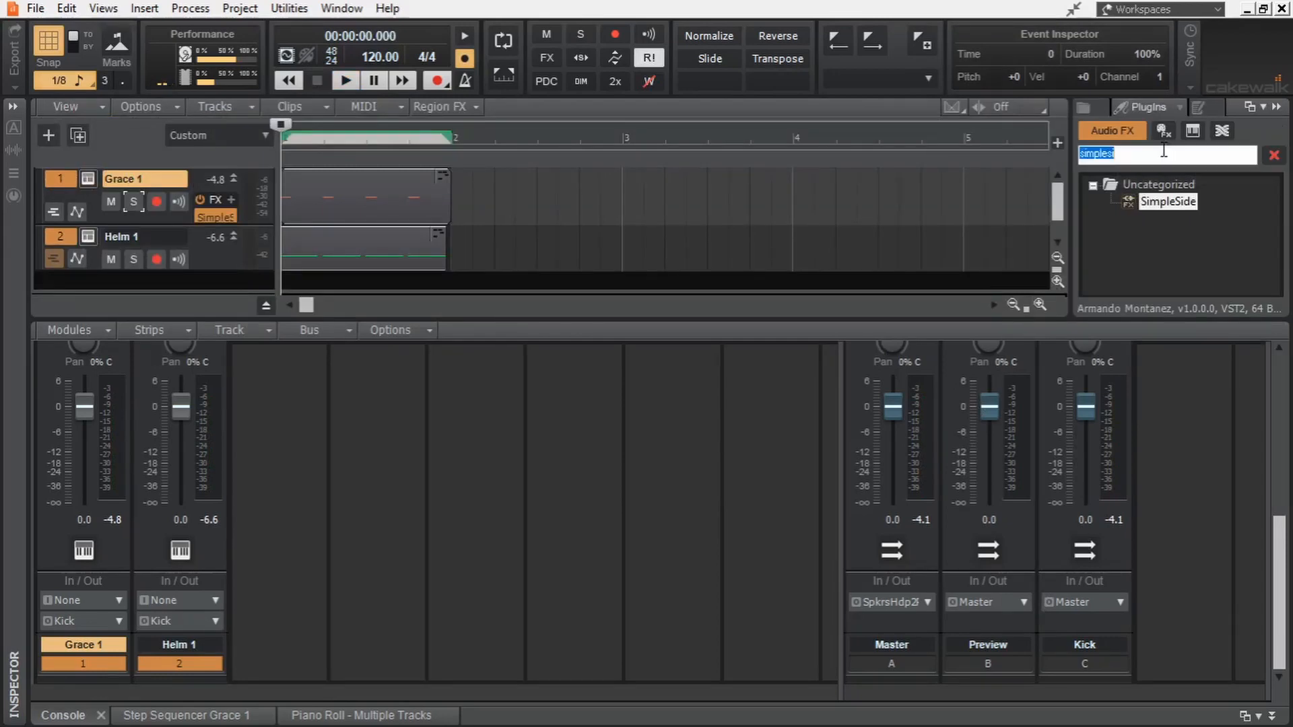
text(kshmr)
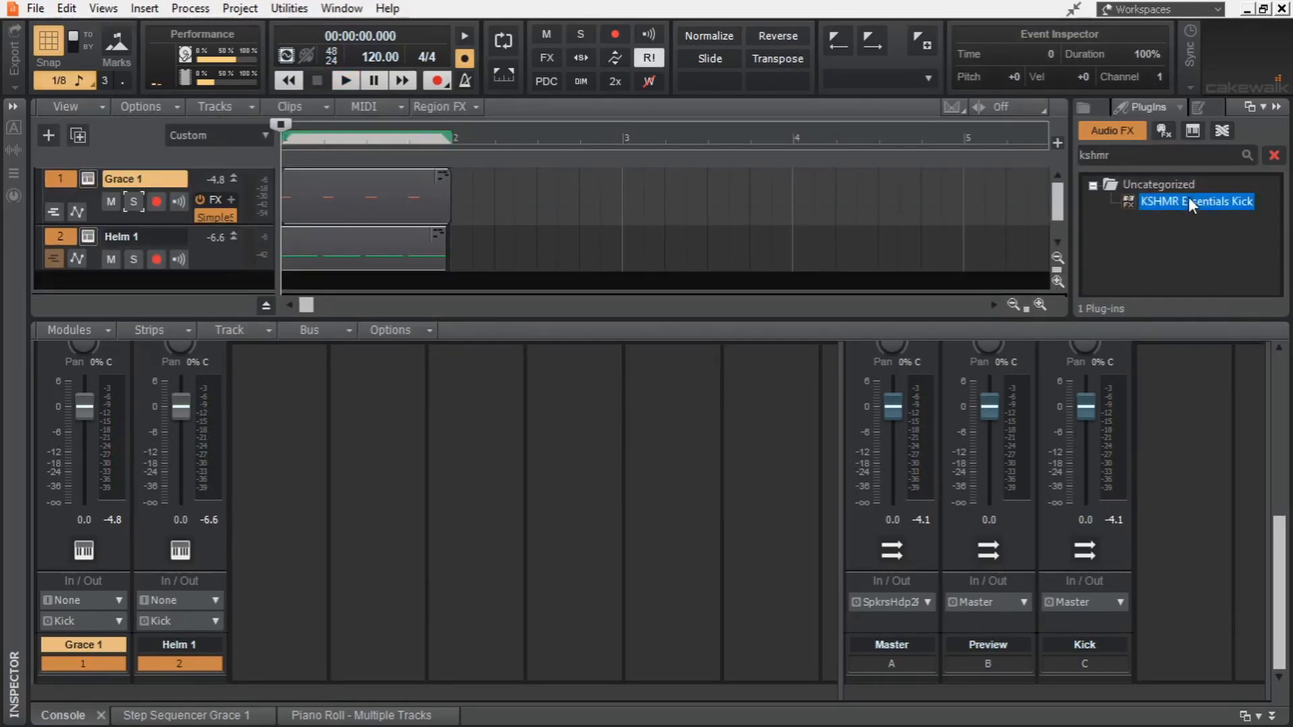
drag(1189, 196, 1103, 467)
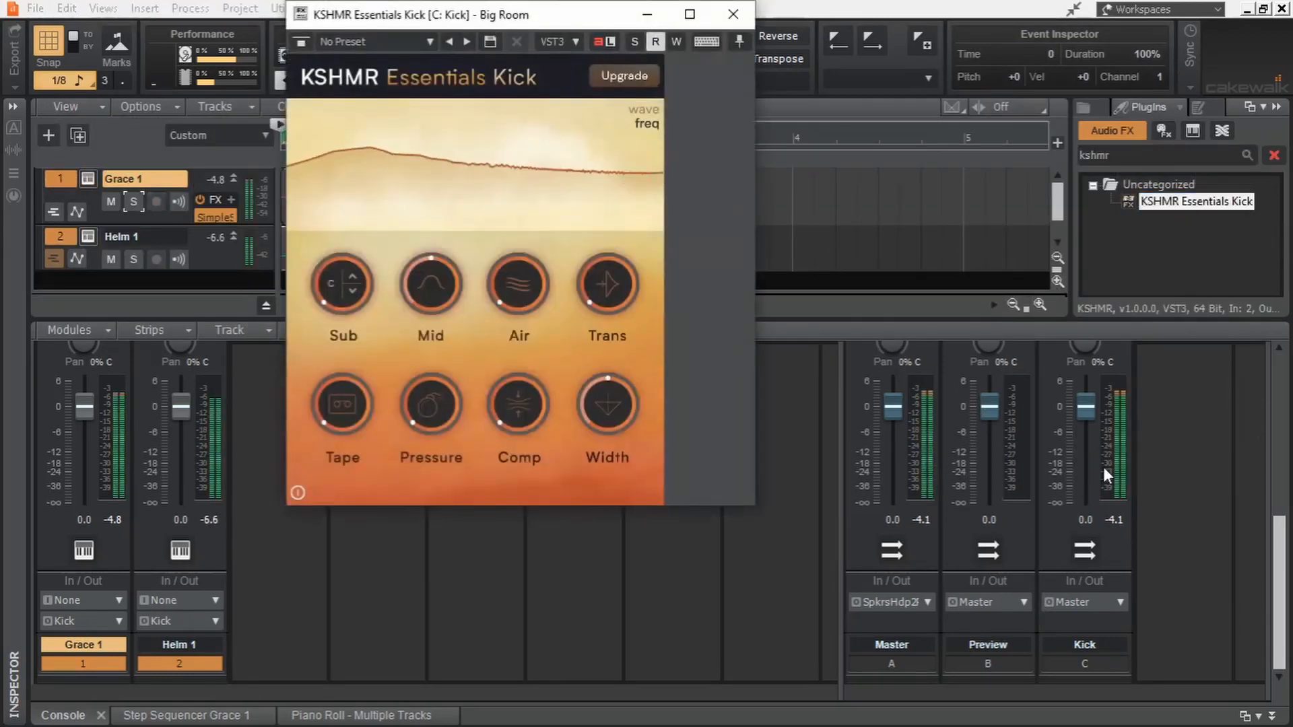
- Raise the Pressure amount in KSHMR Essentials Kick and play the first measure as a loop
drag(427, 423, 431, 343)
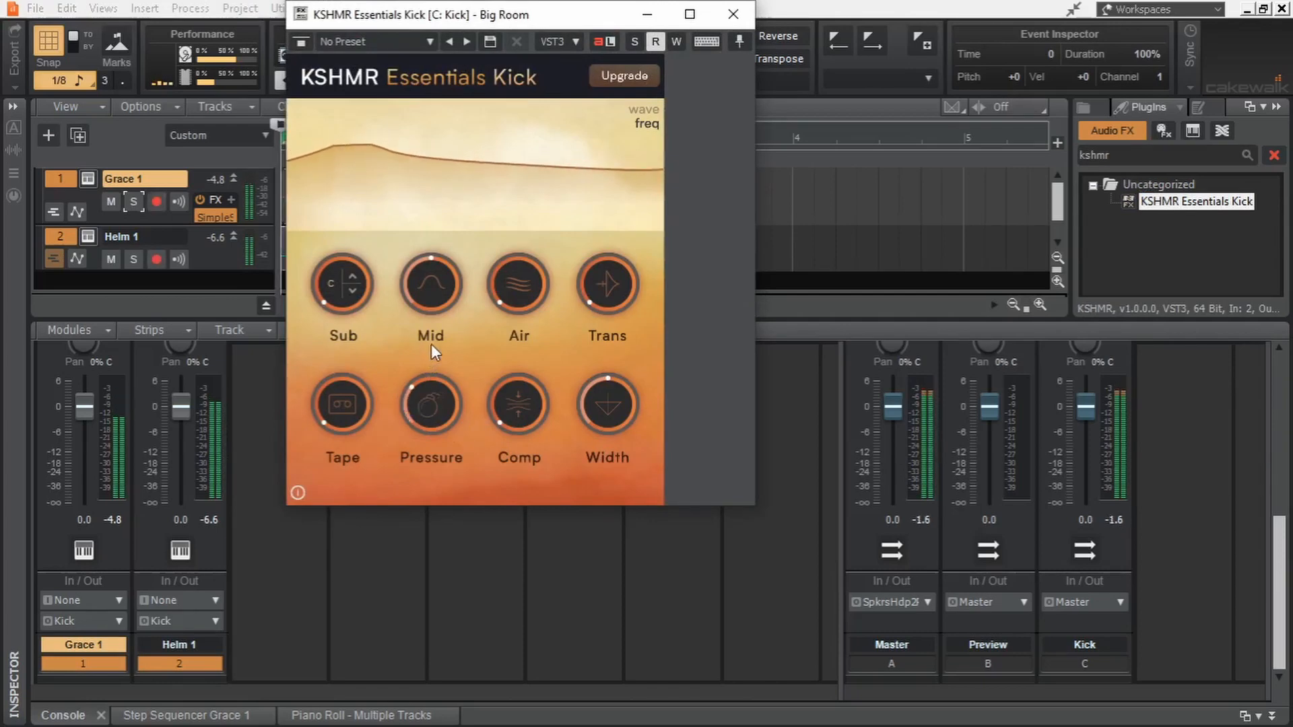
drag(413, 14, 858, 174)
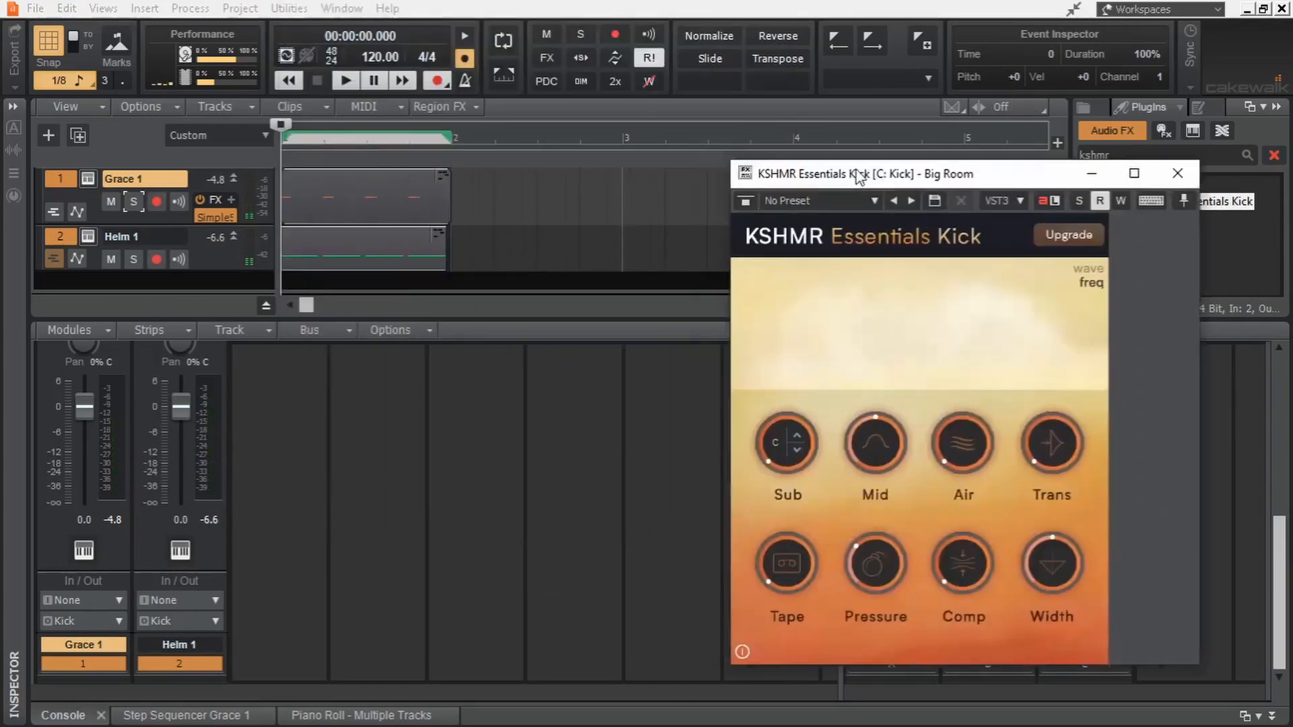
click(441, 258)
key(space)
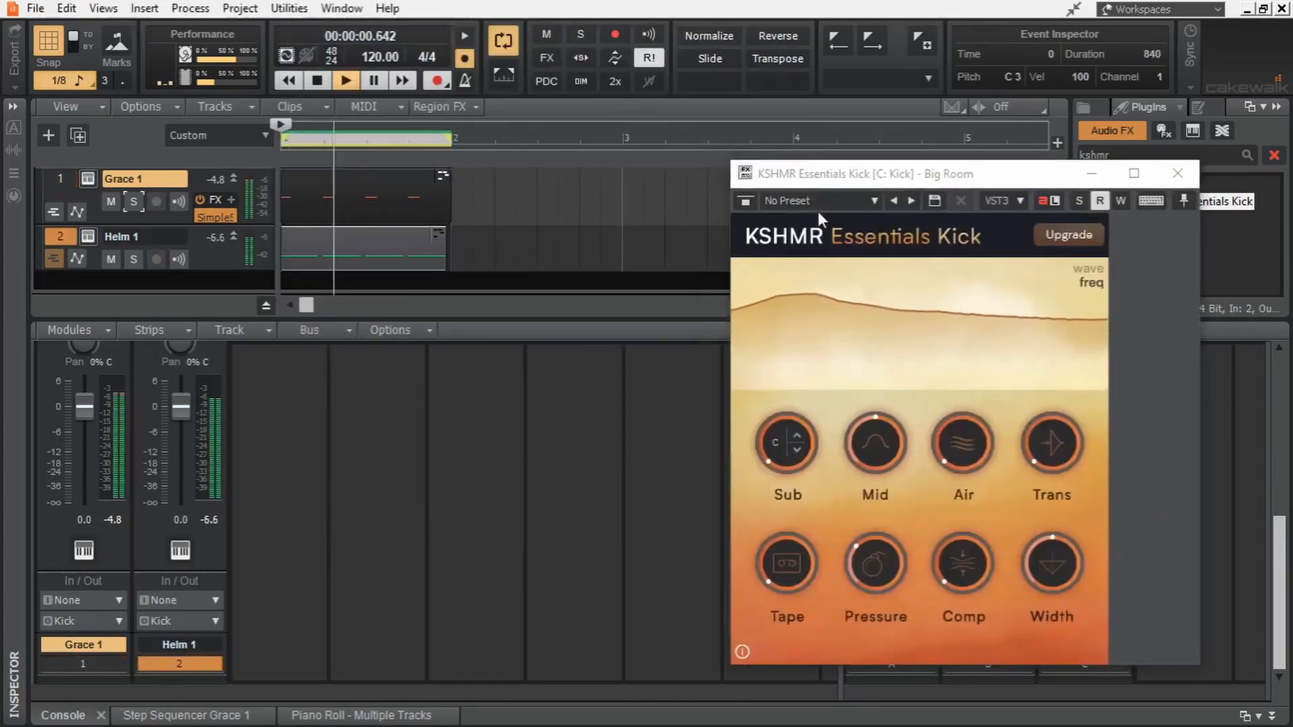
- Set Tape to about 37 in KSHMR Essentials Kick, lower Mid and raise Comp during playback
drag(857, 181, 384, 73)
key(space)
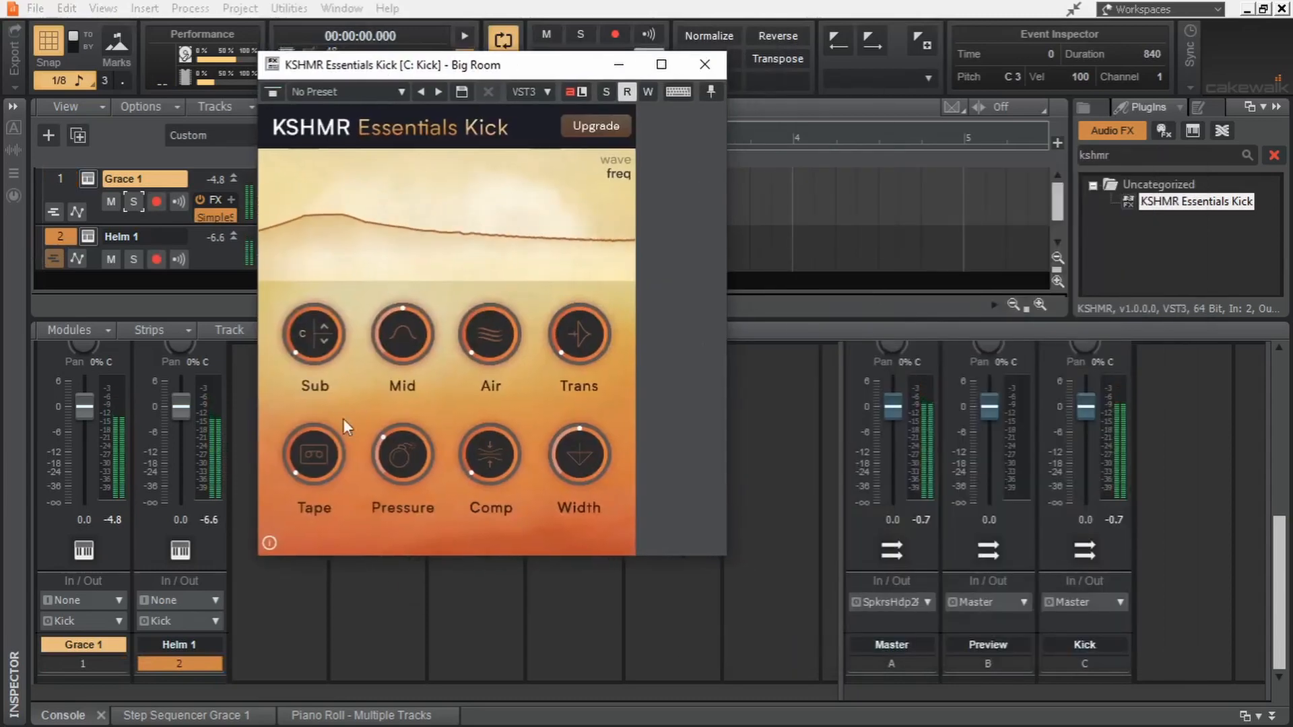
key(space)
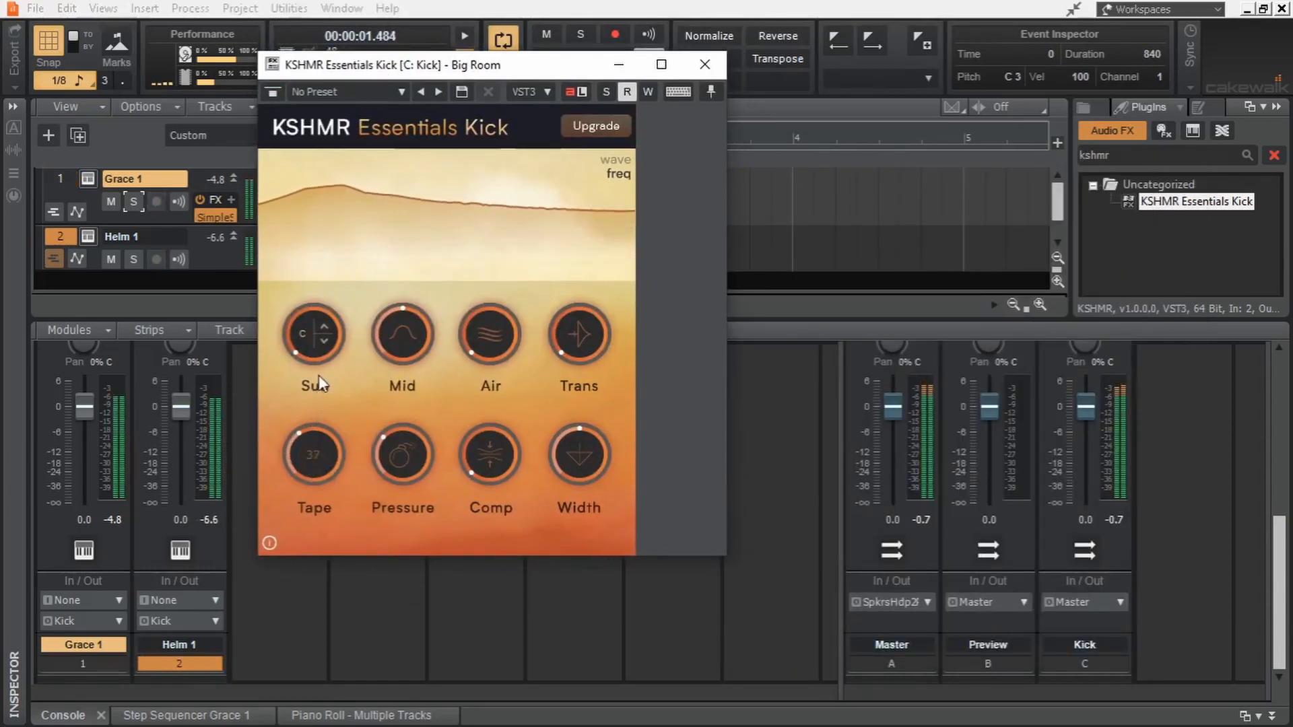
mouse_move(319, 376)
mouse_down()
mouse_move(323, 342)
mouse_move(324, 376)
mouse_up()
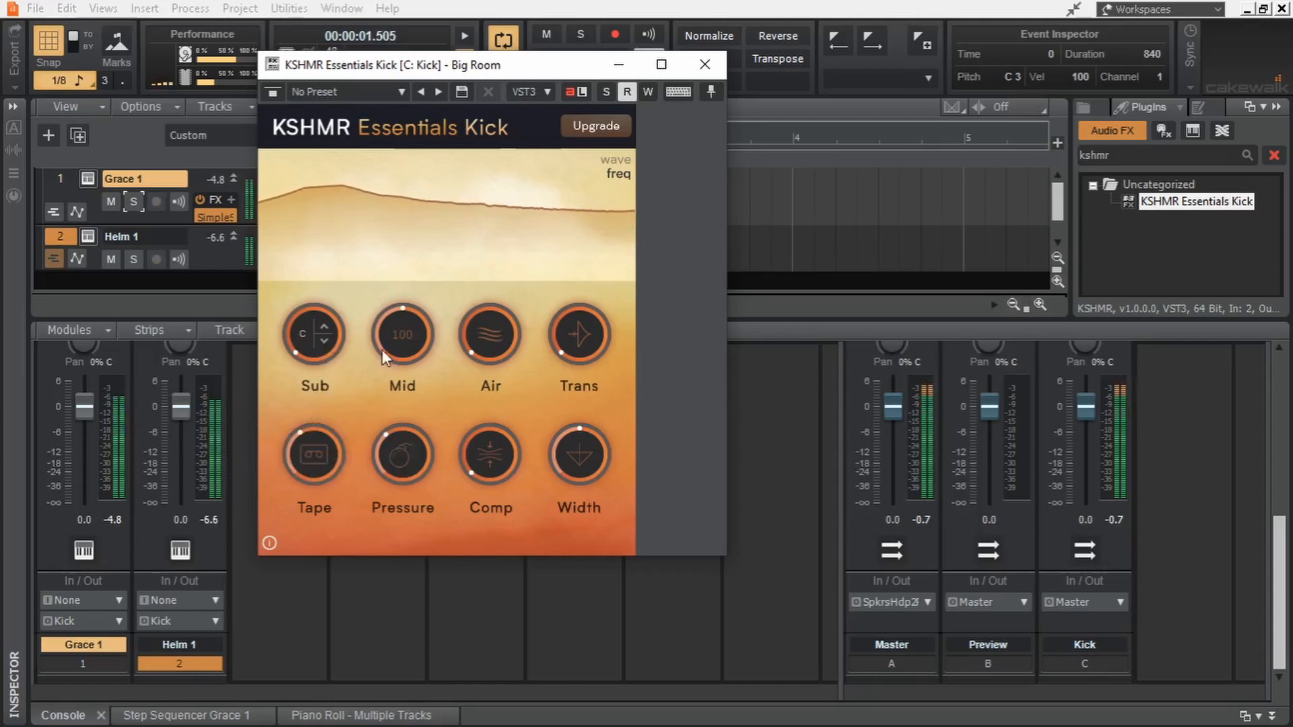
drag(401, 334, 403, 392)
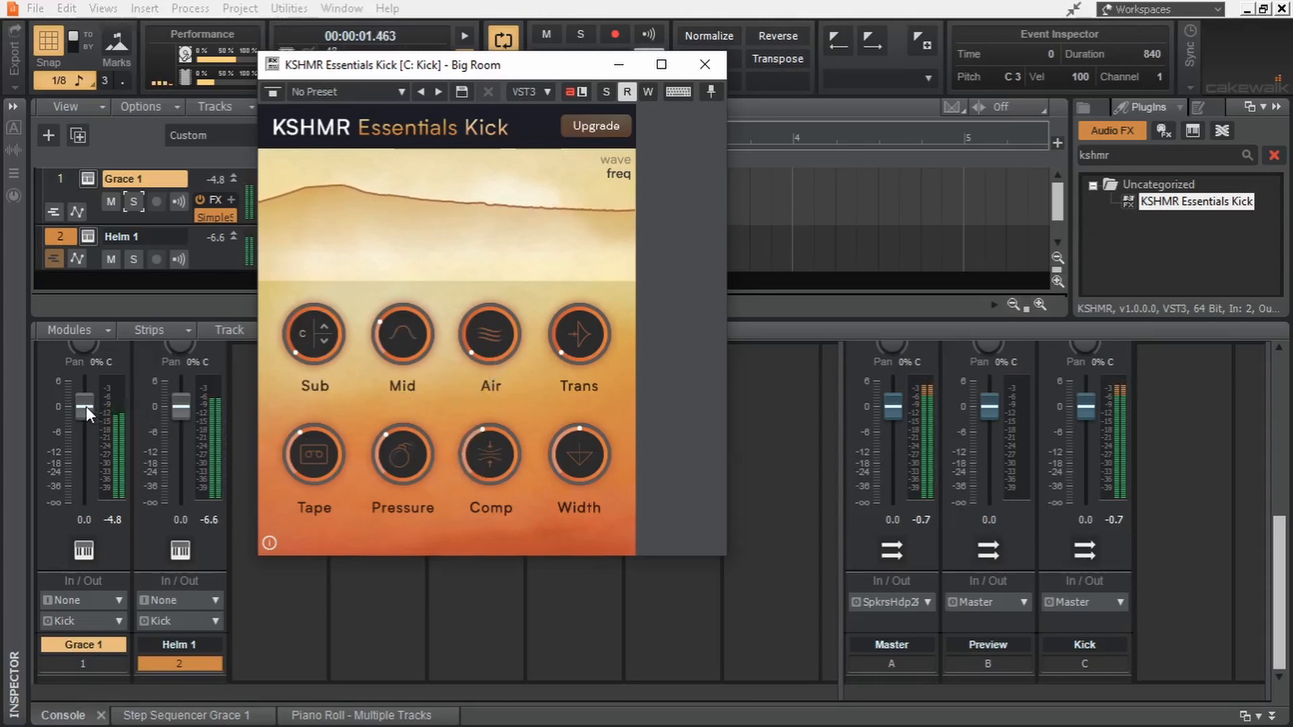
- Try a lower volume for Grace 1, and bypass KSHMR Essentials Kick on the Kick bus during playback
drag(86, 406, 87, 422)
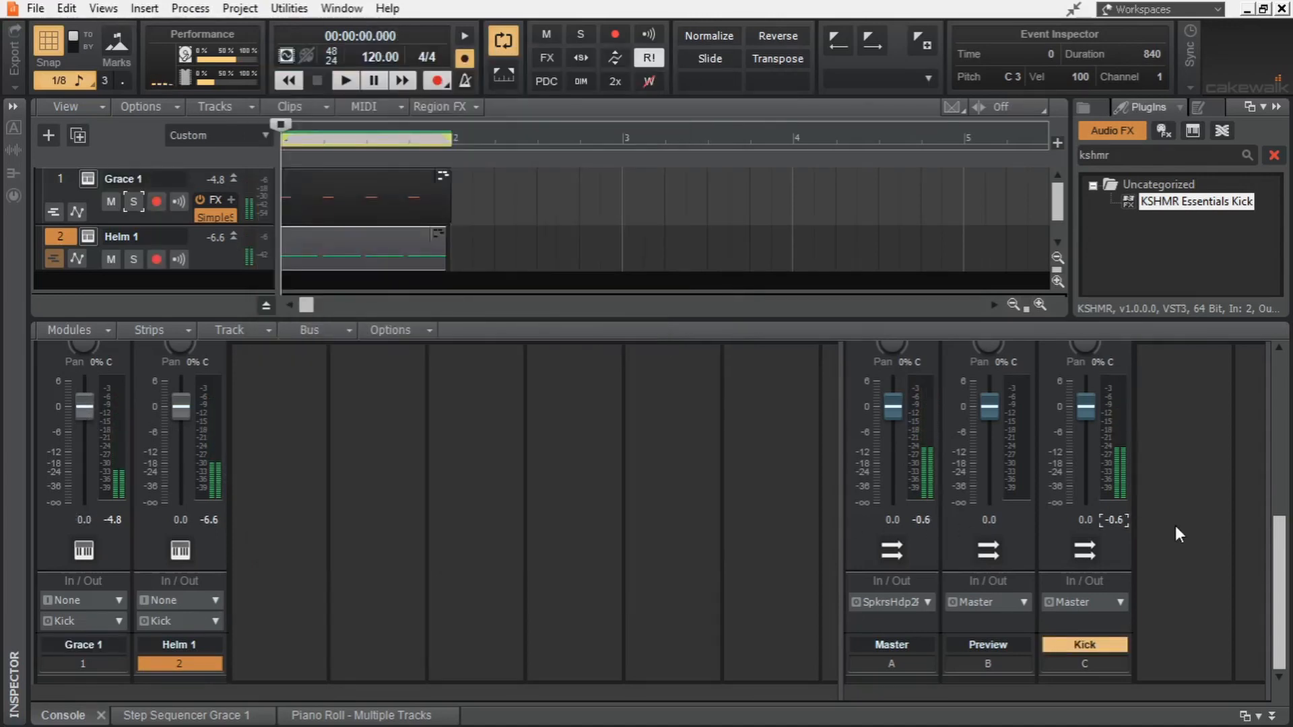
scroll(1175, 525, up, 3)
key(space)
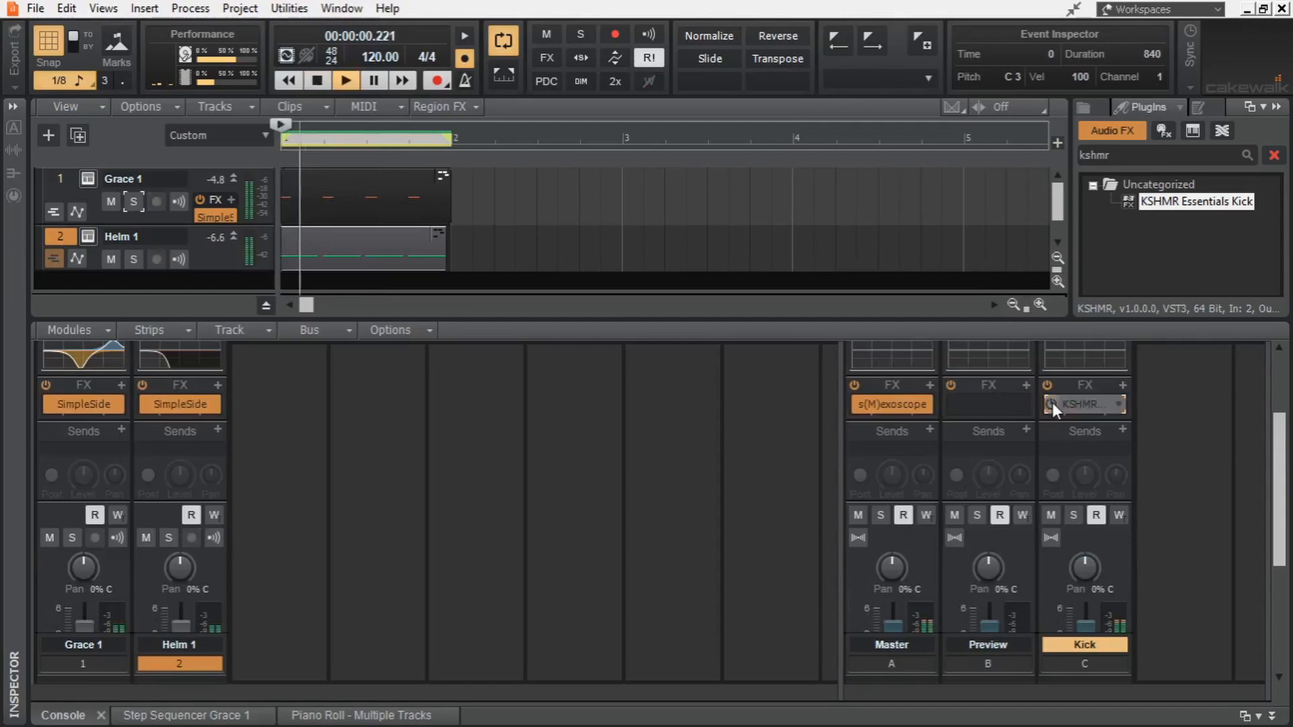
key(space)
- Solo Helm 1, open its synth in a maximized window and audition the bass alone
click(169, 538)
click(88, 236)
key(space)
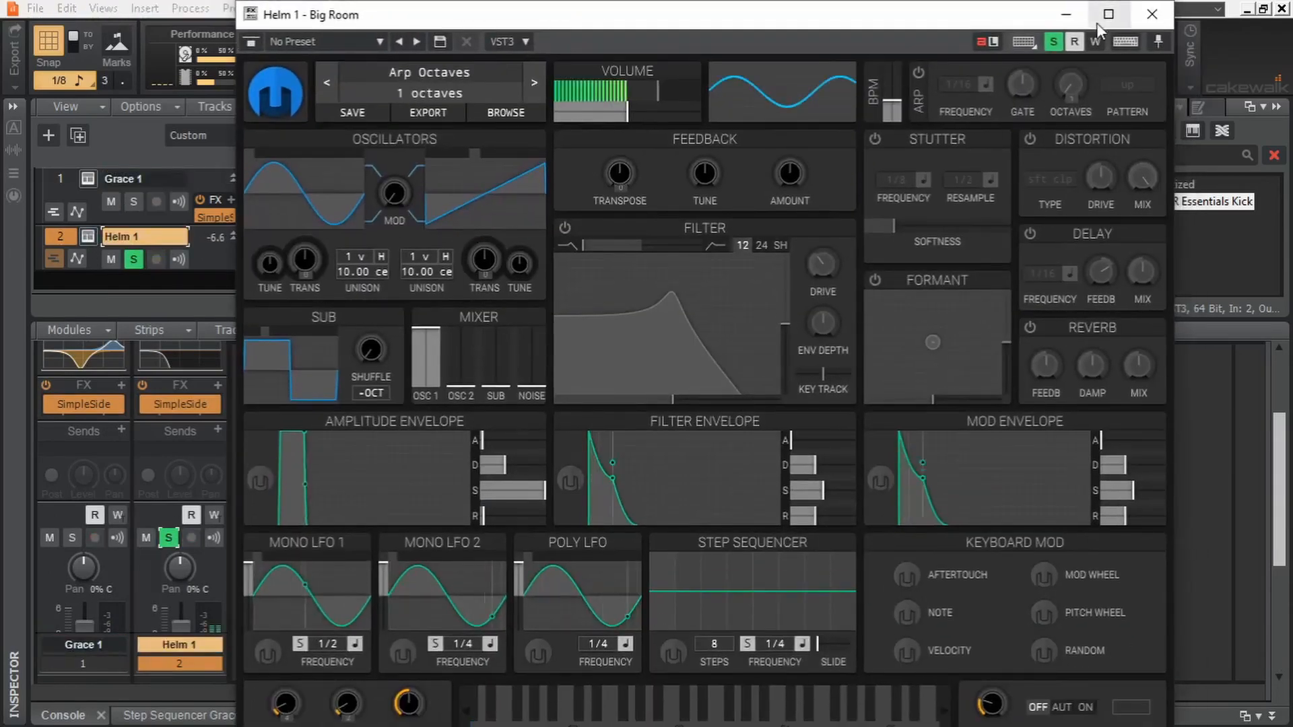
click(1102, 18)
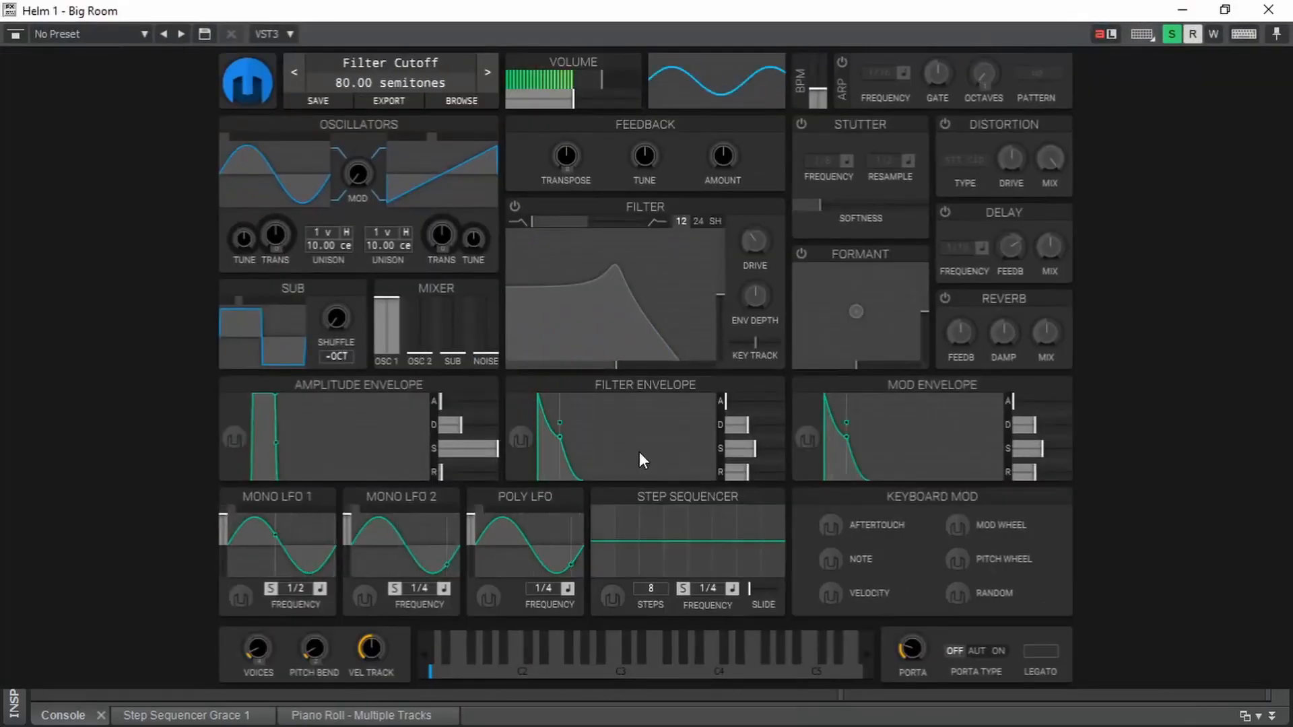
key(space)
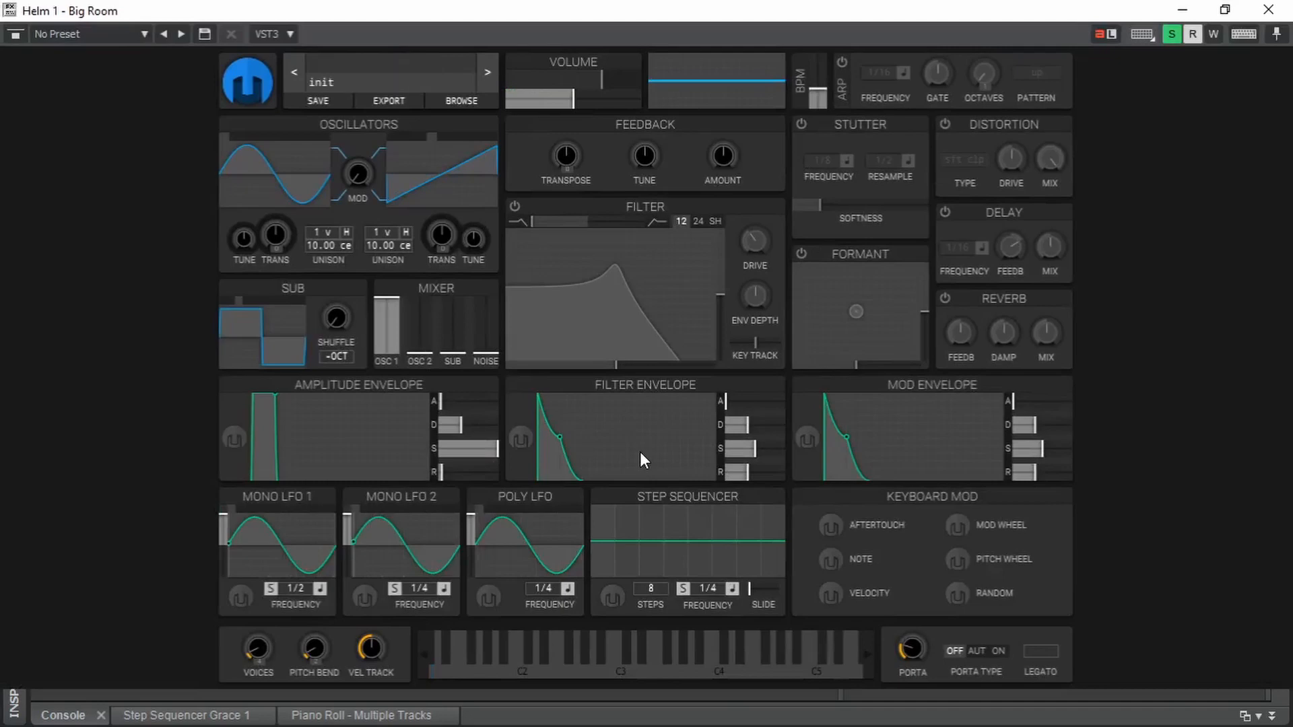
- Shorten Helm's mod envelope to no sustain and a 0.000 secs release, and assign it to modulate Osc 1 Tune
drag(848, 443, 834, 480)
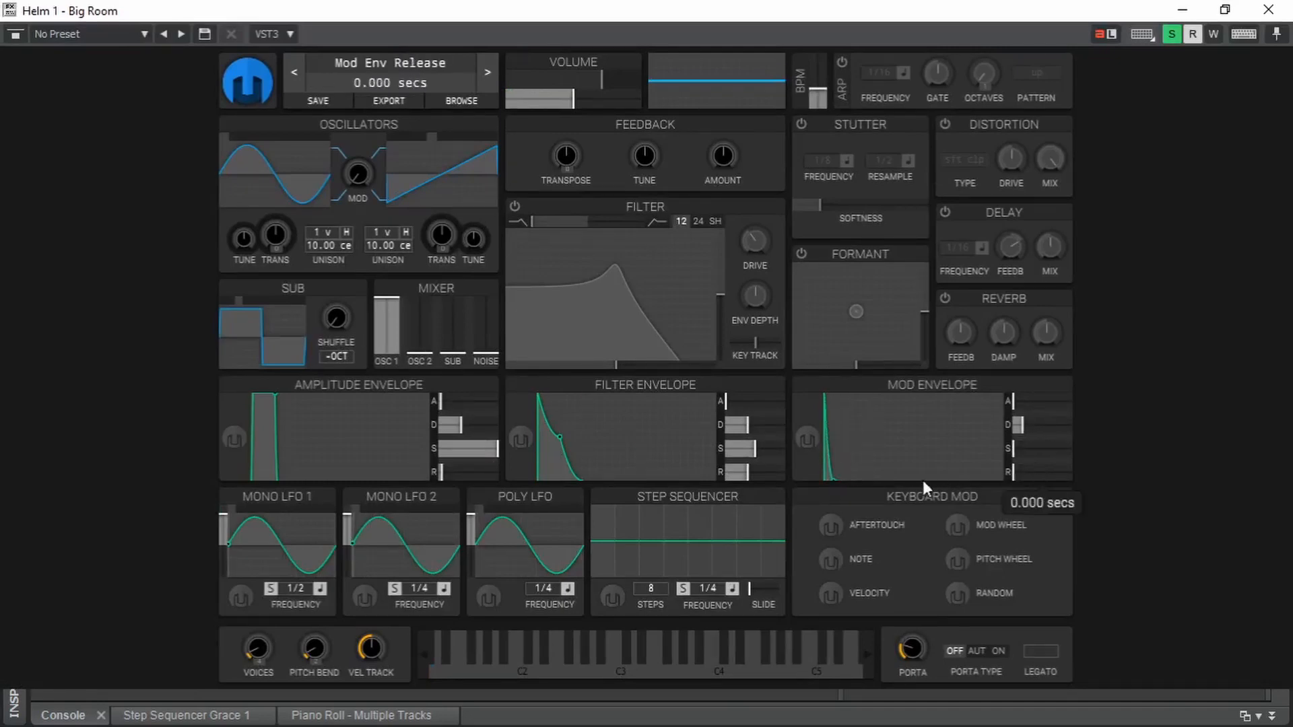
click(809, 441)
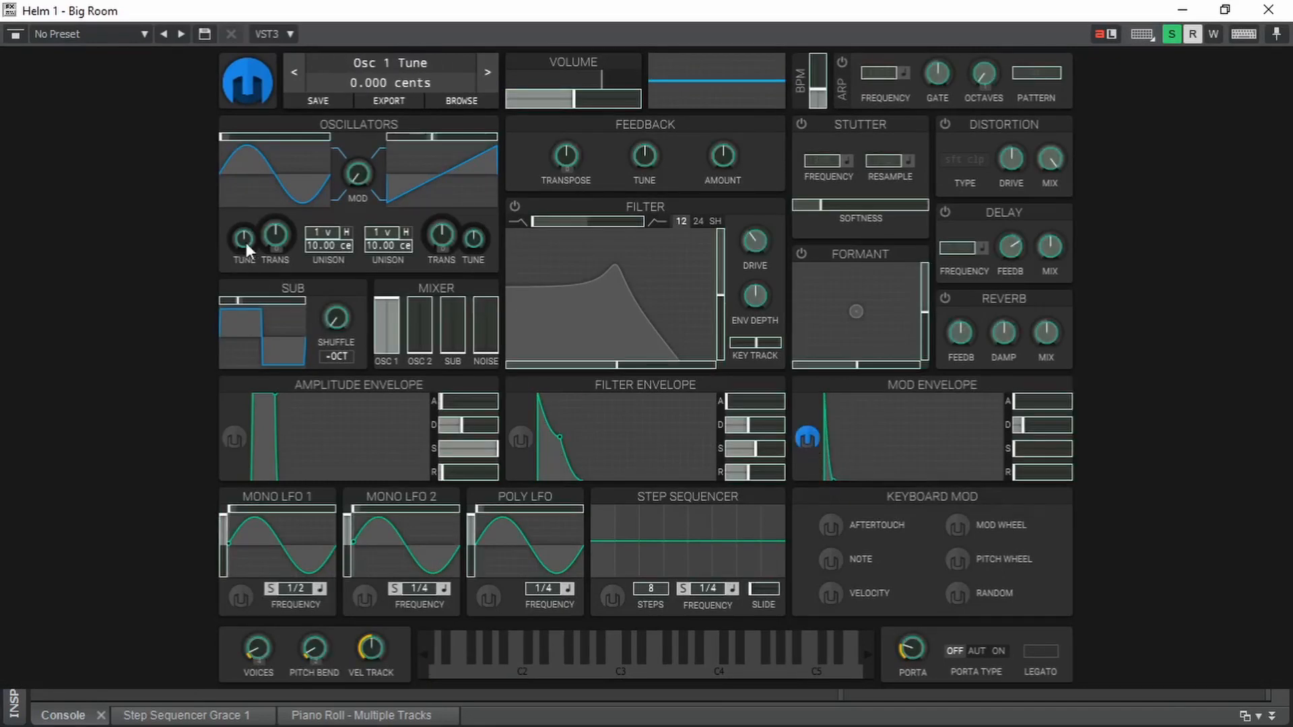
drag(244, 244, 244, 266)
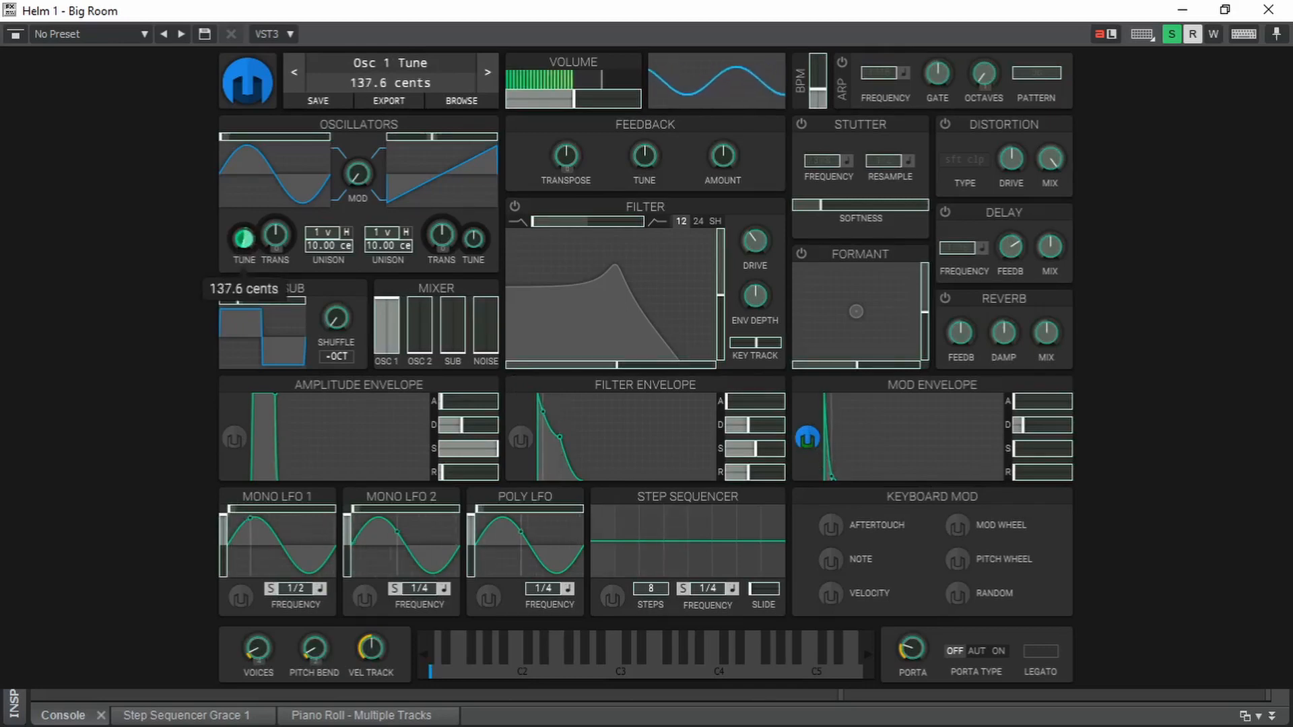
click(808, 439)
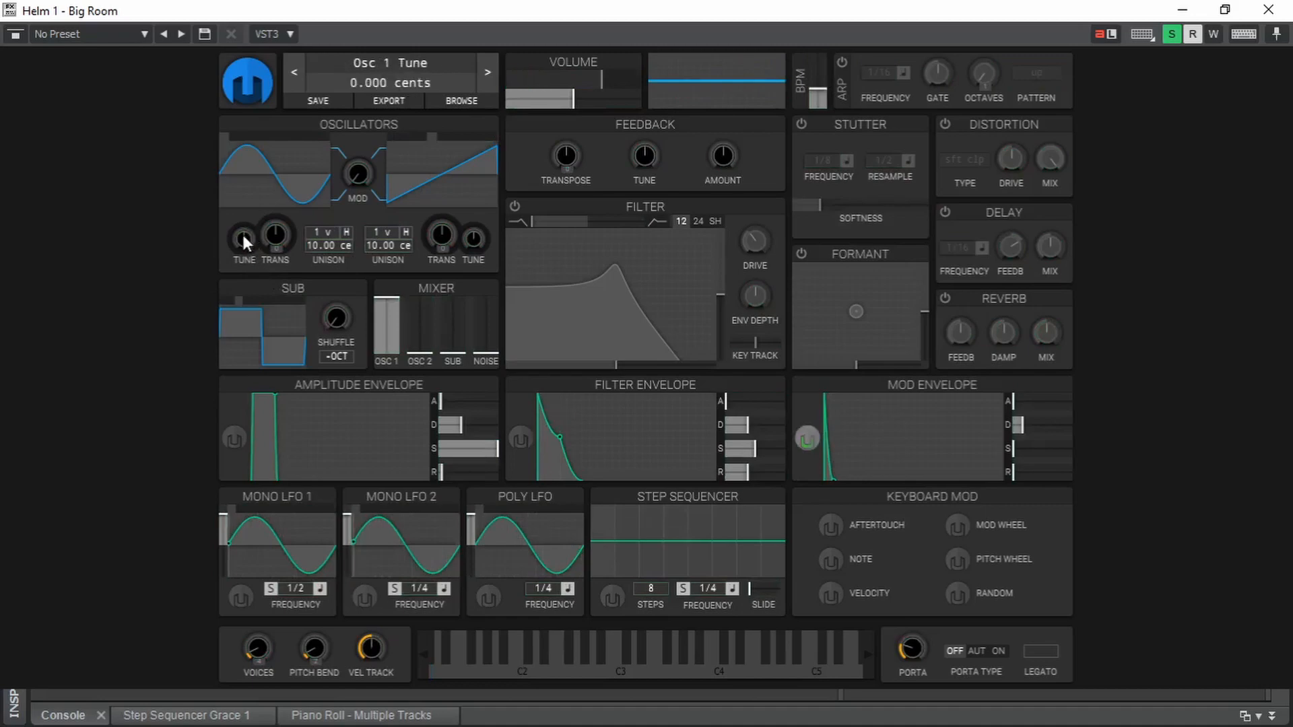
drag(244, 244, 241, 247)
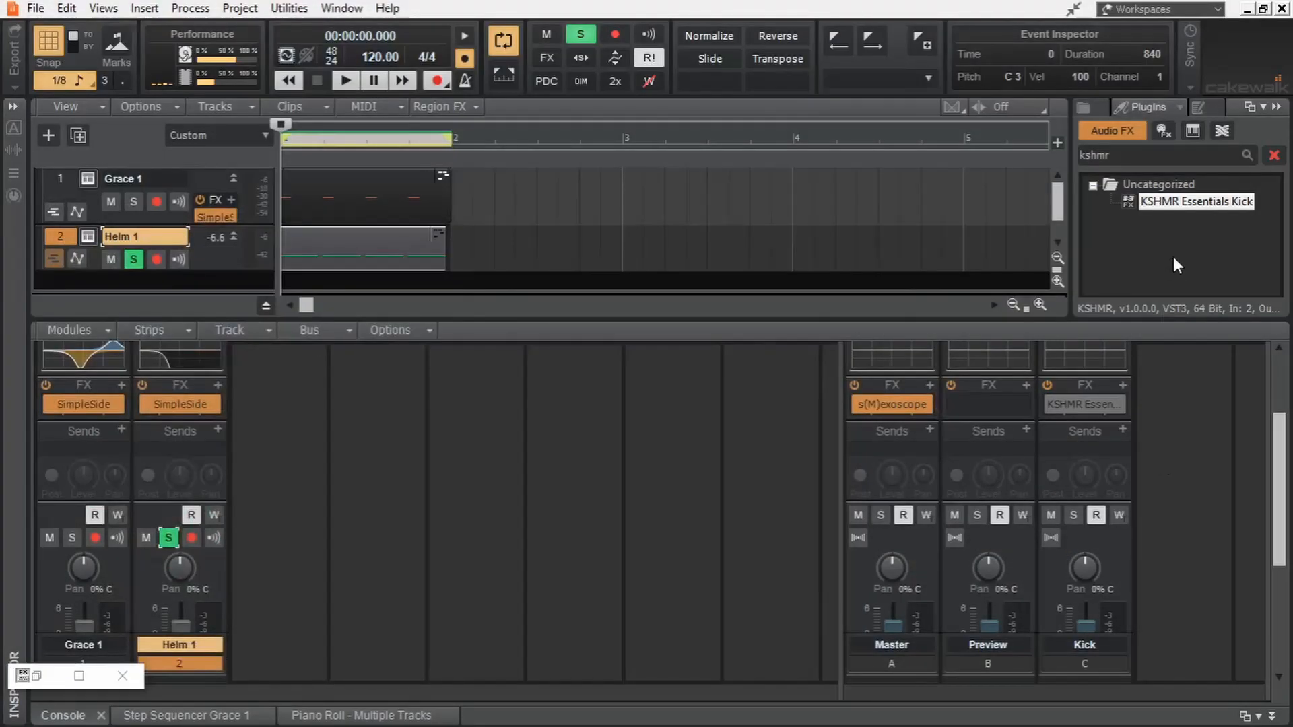
- Examine the Master output in s(M)exoscope with Helm 1 soloed and with both tracks, setting Time to about 0.012
double_click(891, 405)
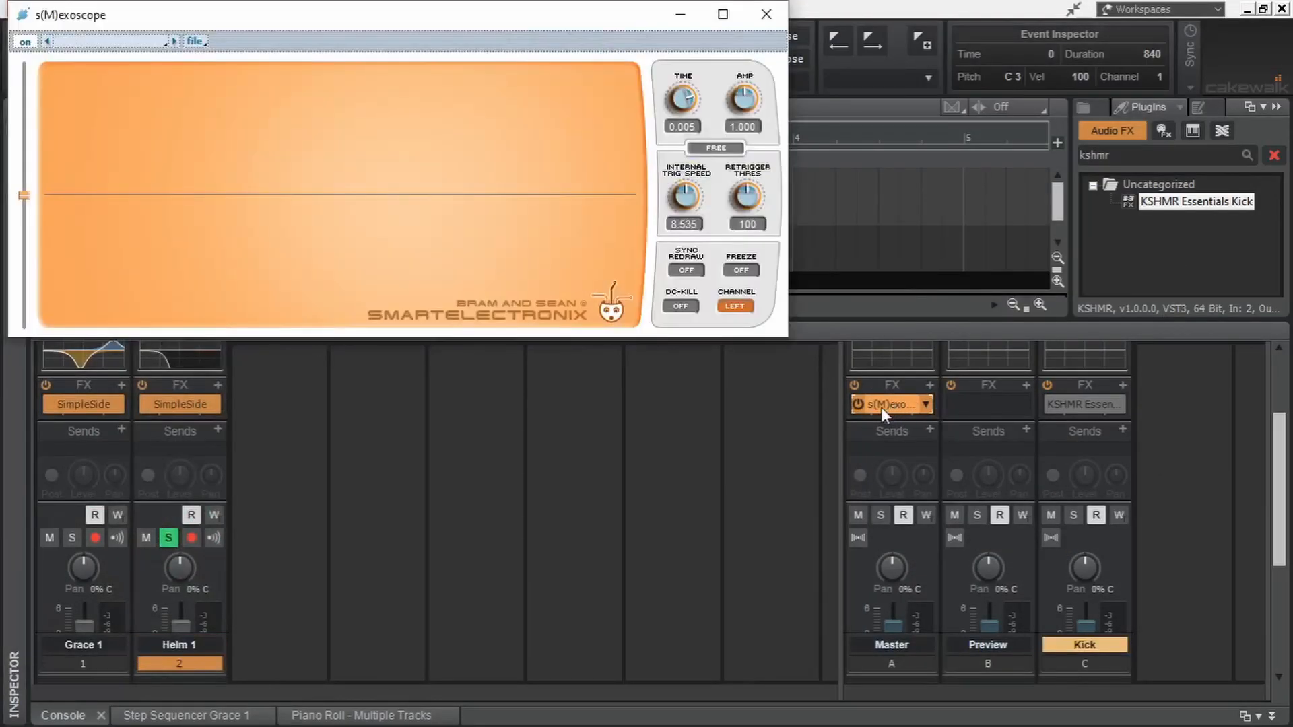
key(space)
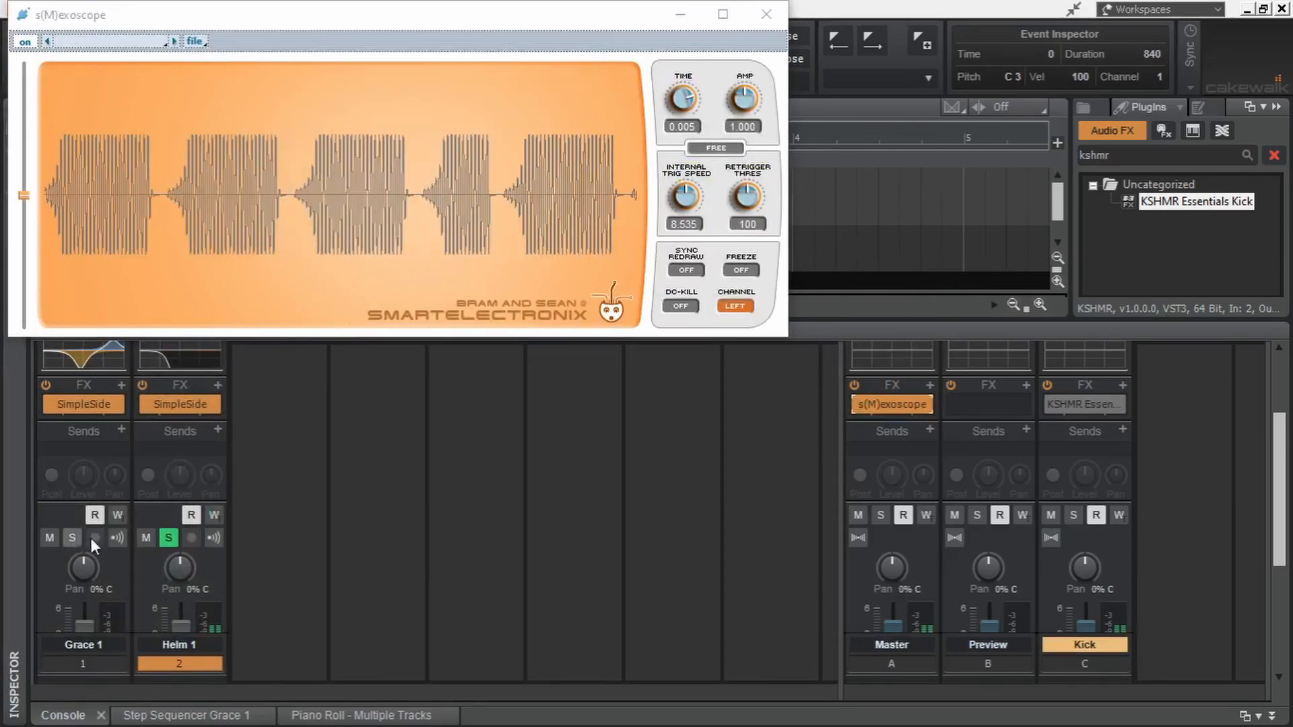
click(170, 538)
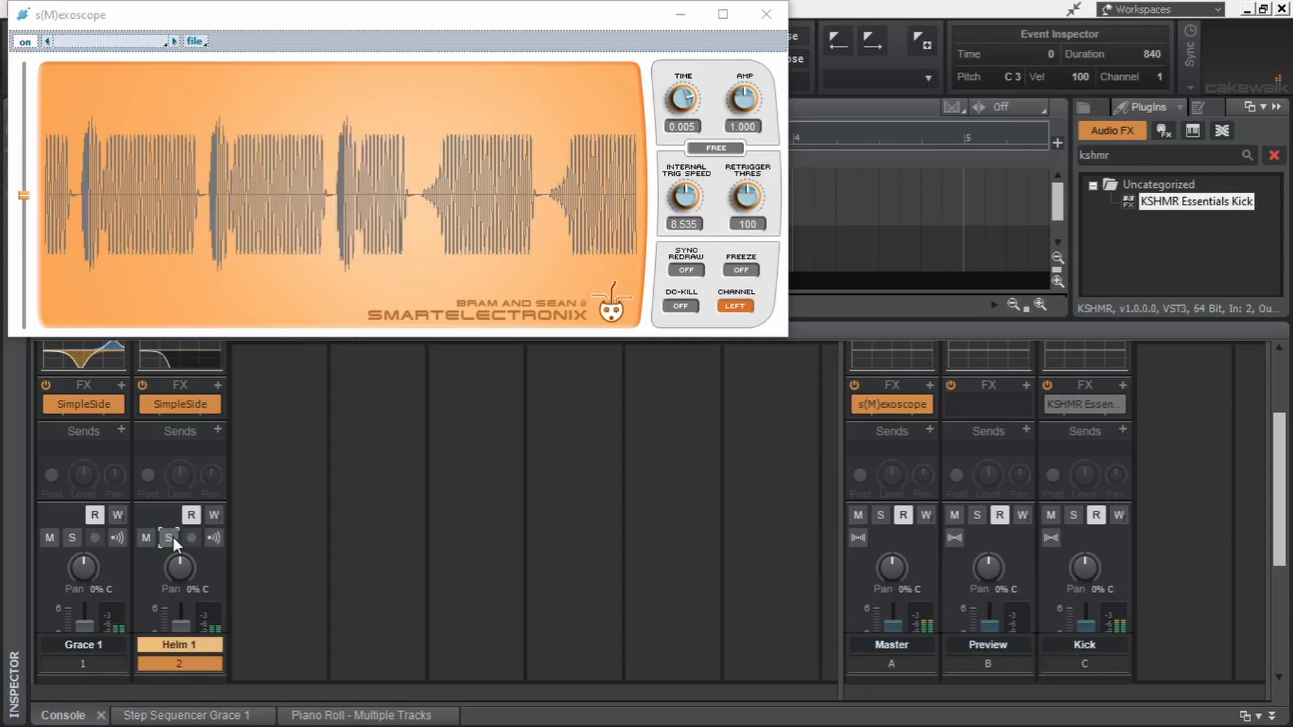
mouse_move(692, 99)
mouse_down()
mouse_move(684, 88)
mouse_move(690, 112)
mouse_up()
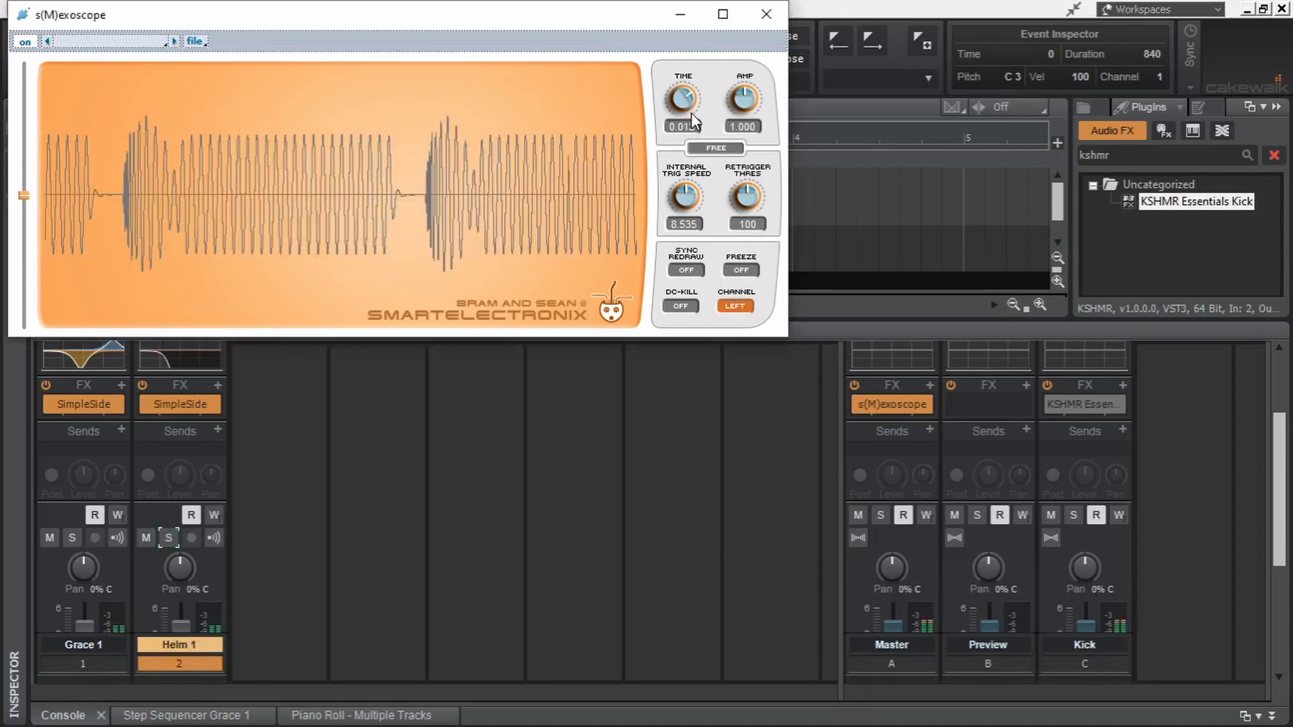
- Stop playback and bend the end of Helm 1's SimpleSide curve downward to fade out the bass tail
click(378, 426)
key(space)
double_click(179, 404)
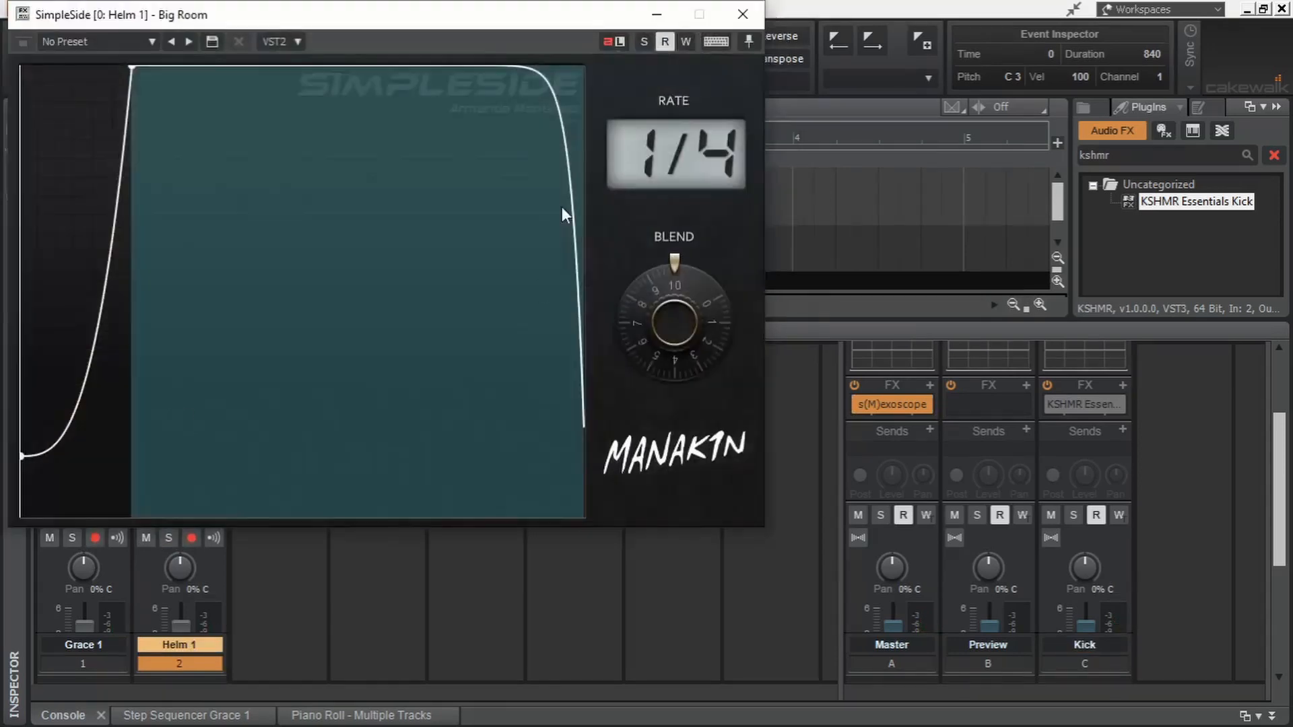
- Freeze the playing waveform in the Master bus's s(M)exoscope, examine the shape of the kick's tail and close the oscilloscope
double_click(896, 404)
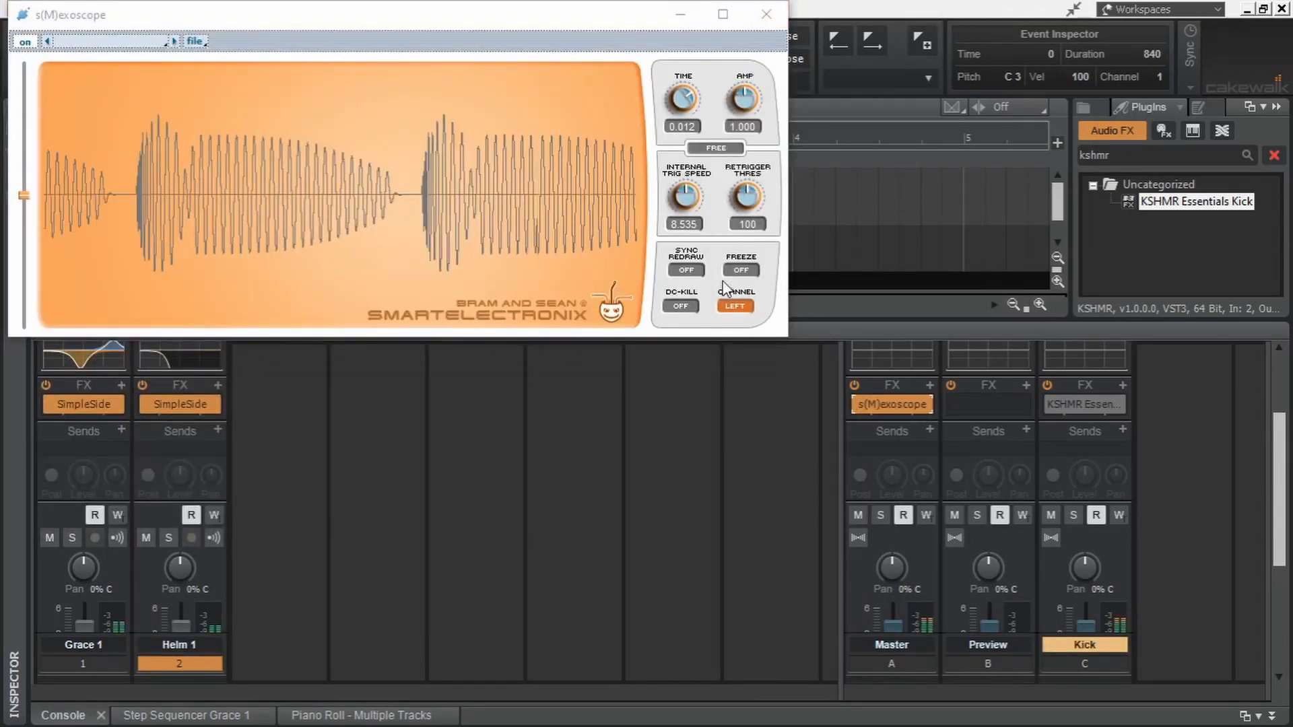
click(741, 271)
click(742, 272)
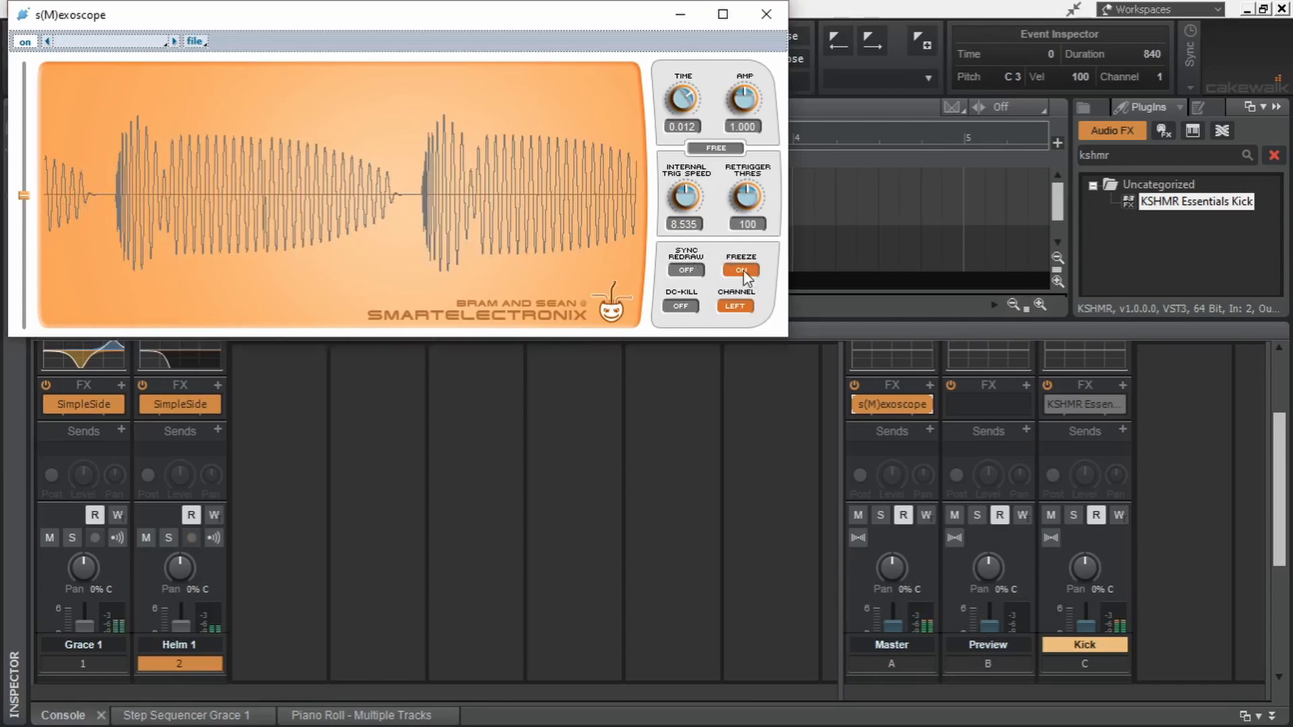
click(741, 271)
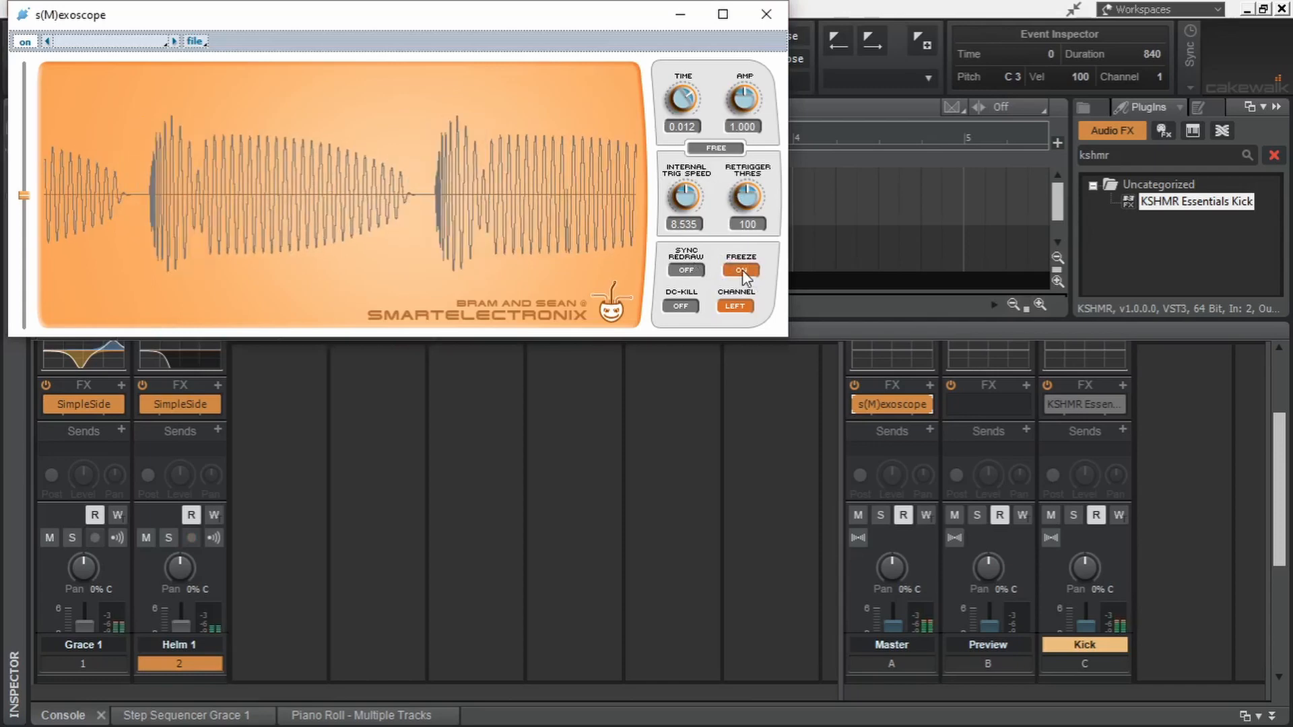
click(719, 471)
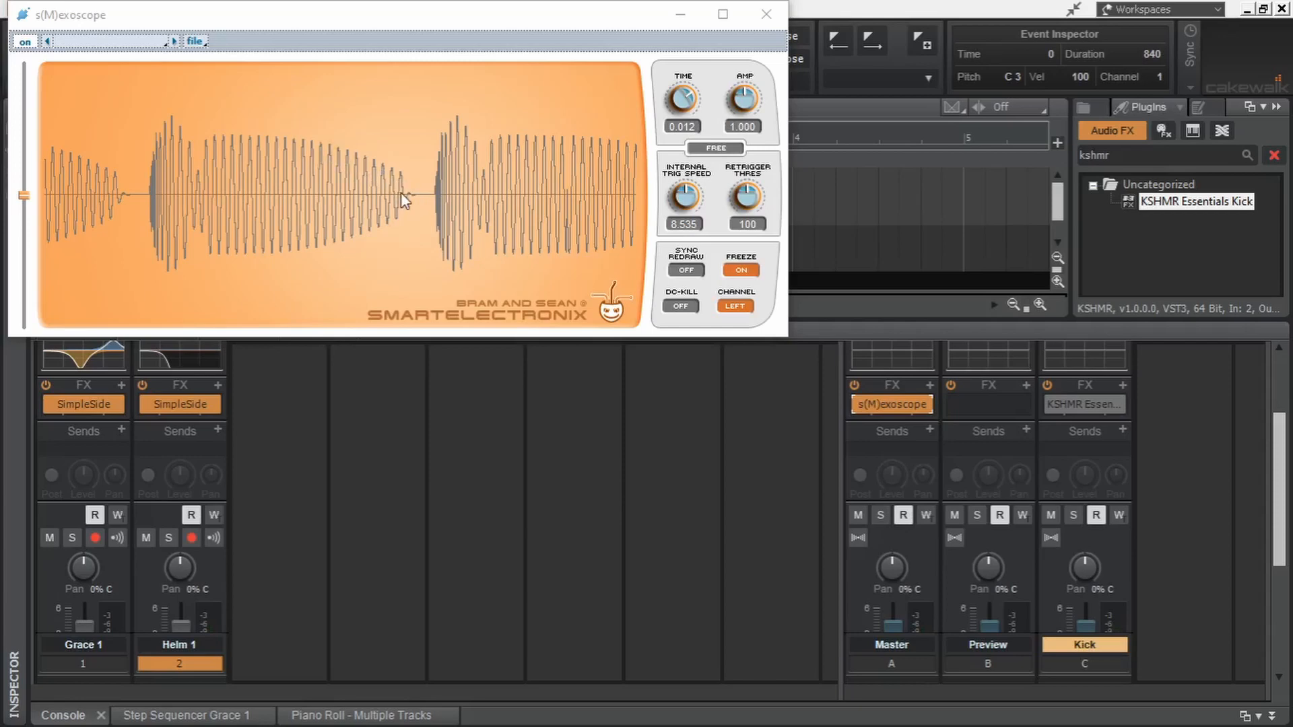
click(774, 21)
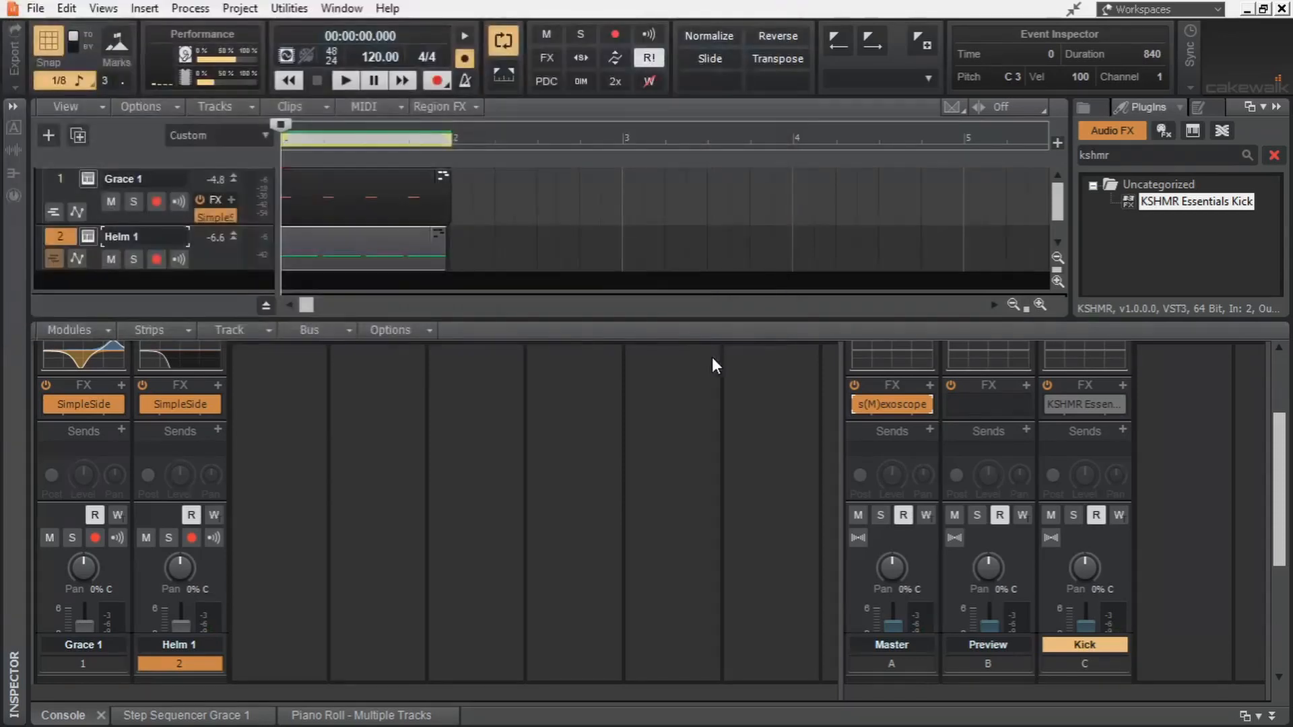
- Set Helm 1's step sequencer to 16 steps with a frequency of 1/64
click(88, 236)
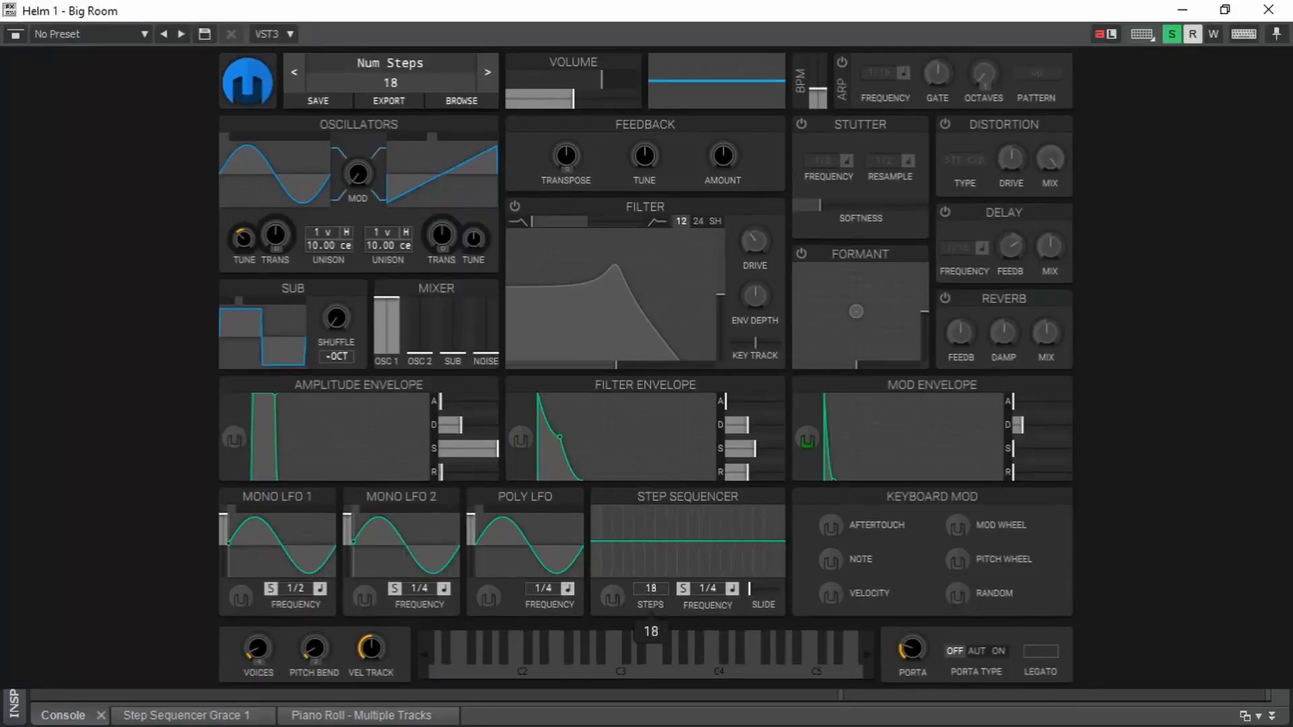
drag(705, 589, 704, 528)
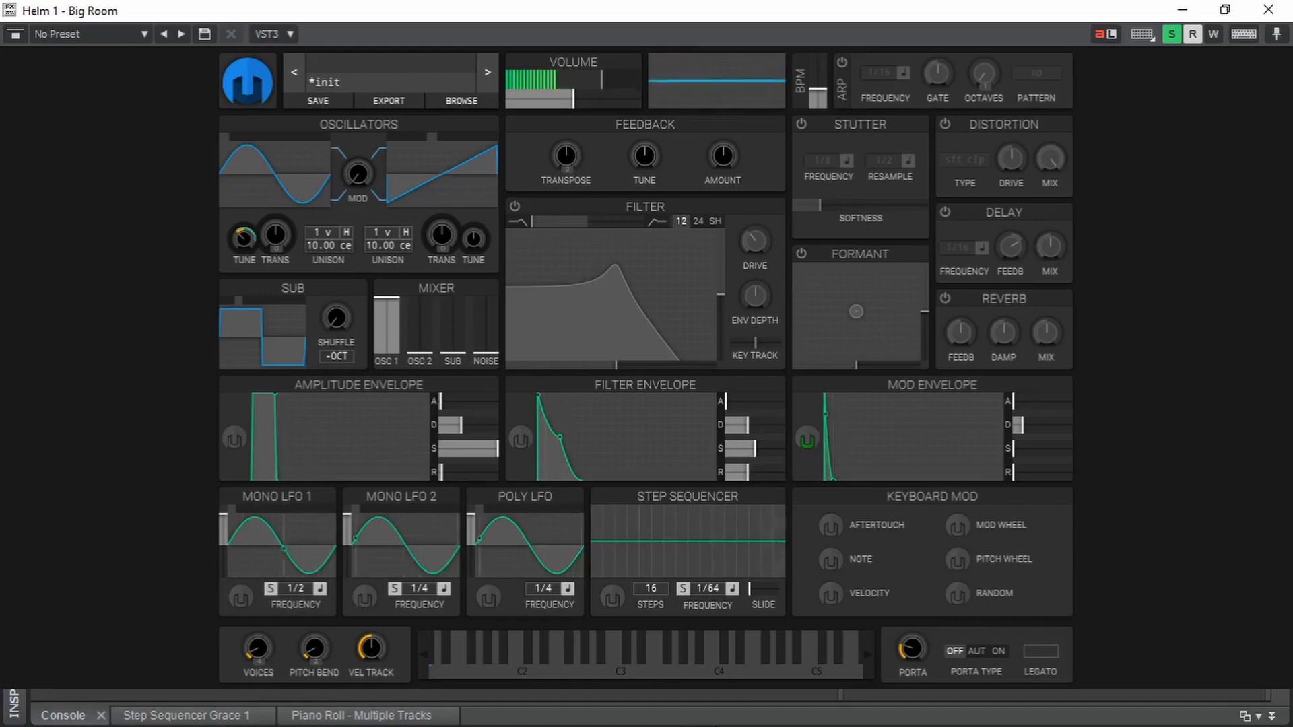
- Assign Helm 1's step sequencer as a positive modulation source for oscillator 1's transpose
click(616, 599)
drag(277, 233, 277, 209)
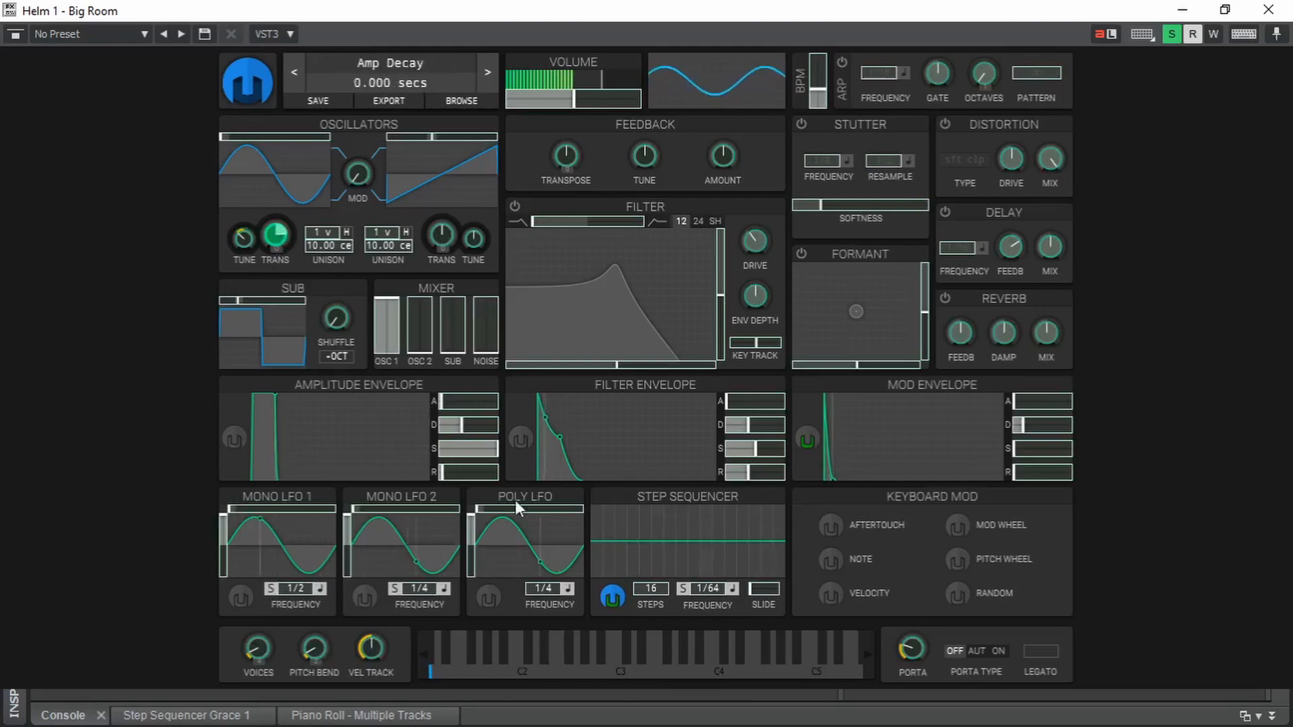
click(614, 596)
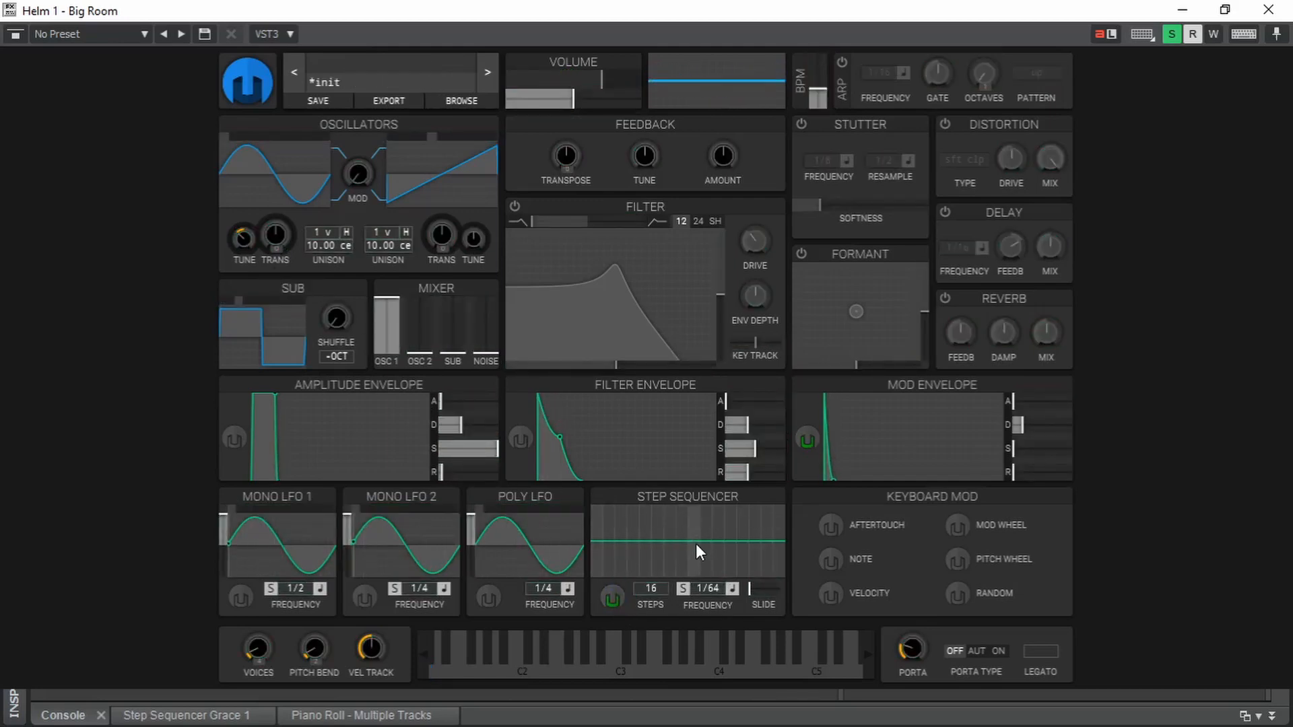
- Shape the second half of the step sequencer as a gradual descending staircase, starting with a small drop and ending near the minimum
drag(697, 544, 739, 572)
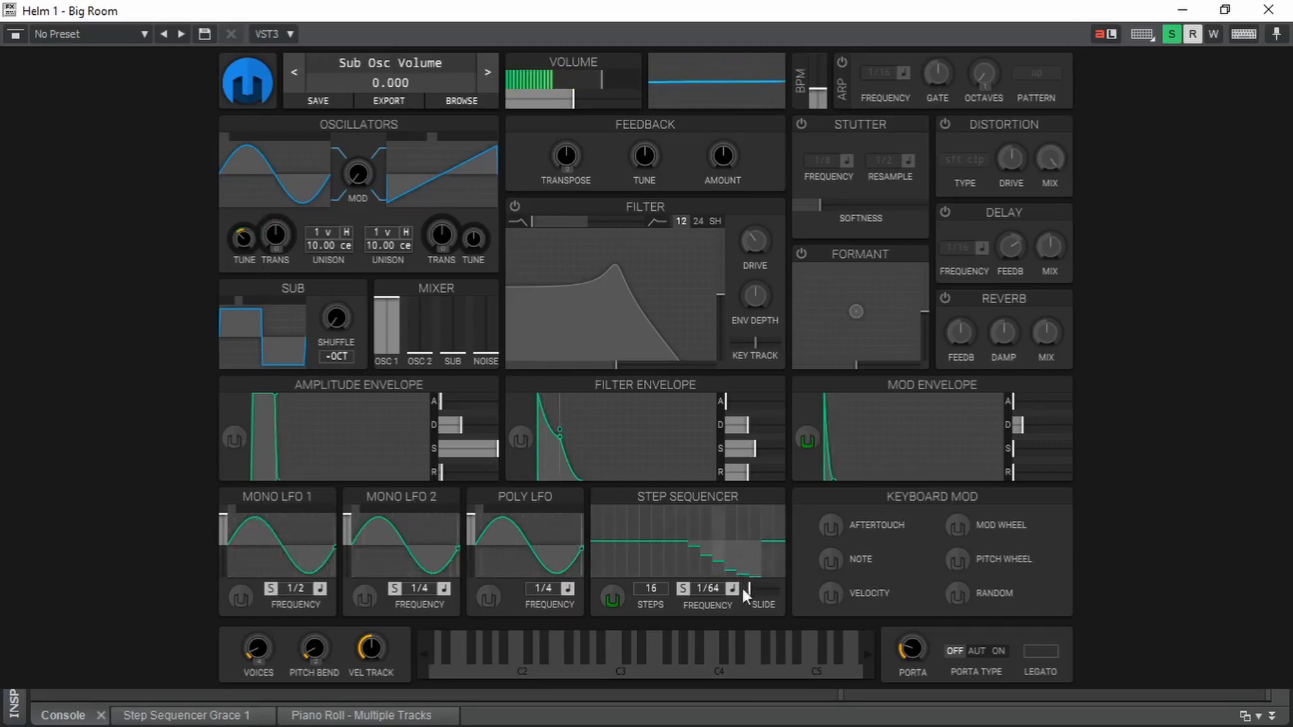
click(772, 564)
drag(696, 551, 718, 565)
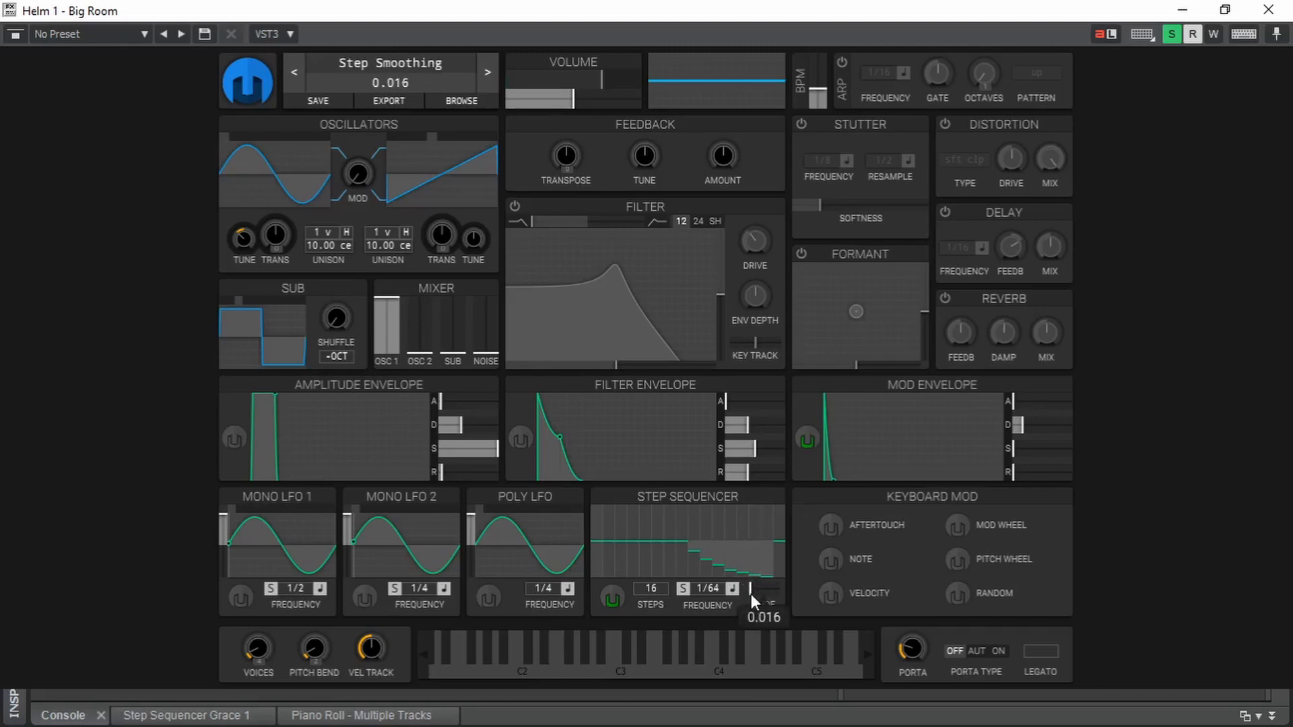
- Audition the bass while setting the step sequencer's slide to about 0.032, and stop playback
key(space)
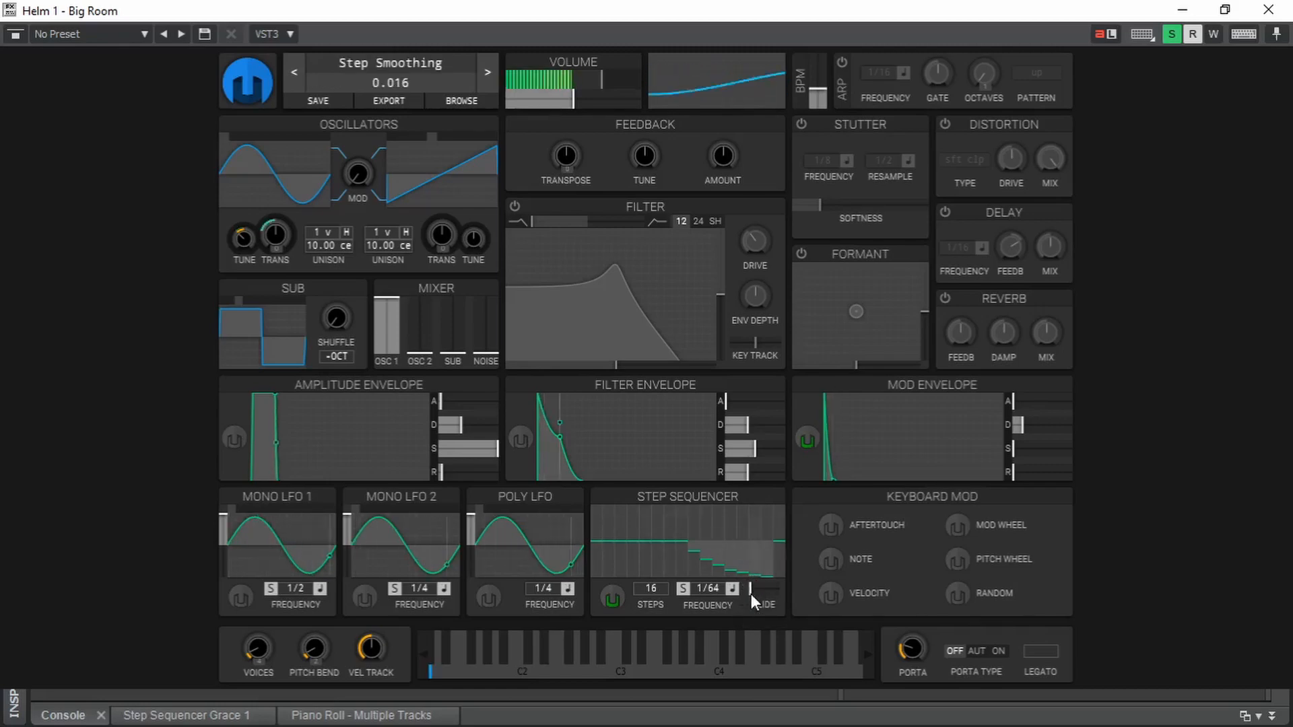
drag(750, 594, 751, 594)
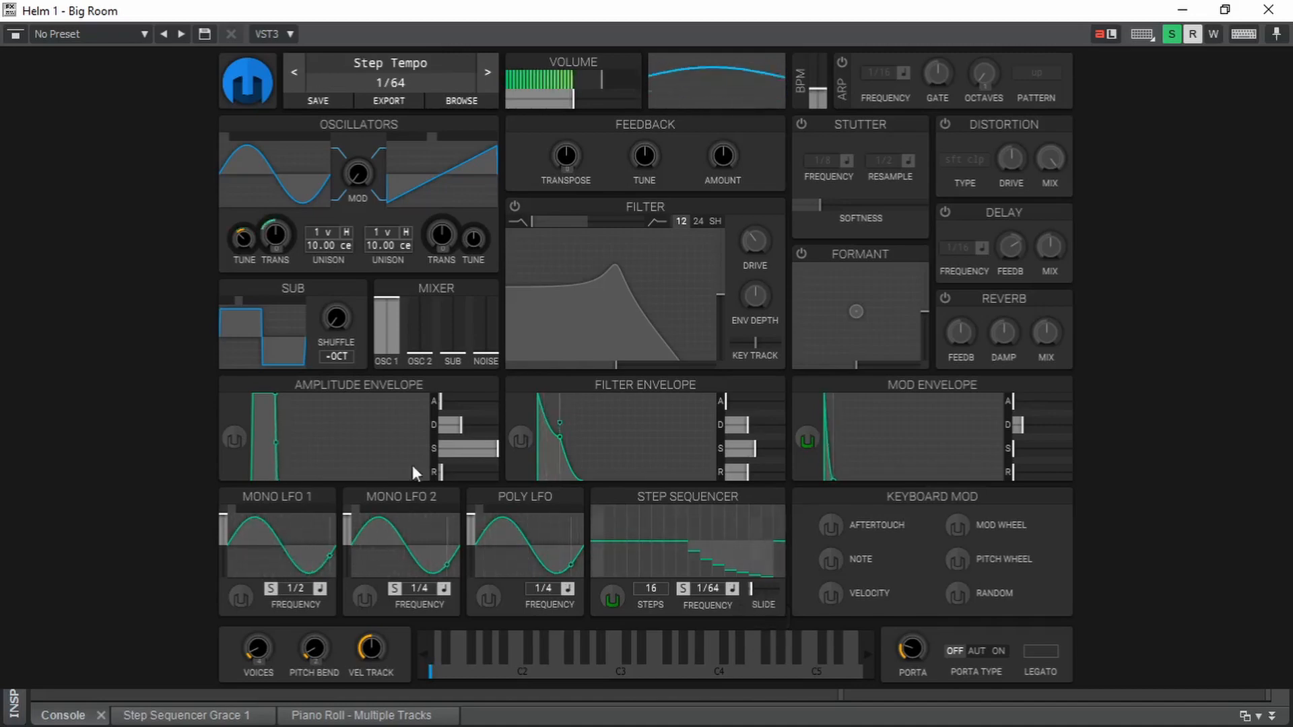
drag(441, 471, 444, 478)
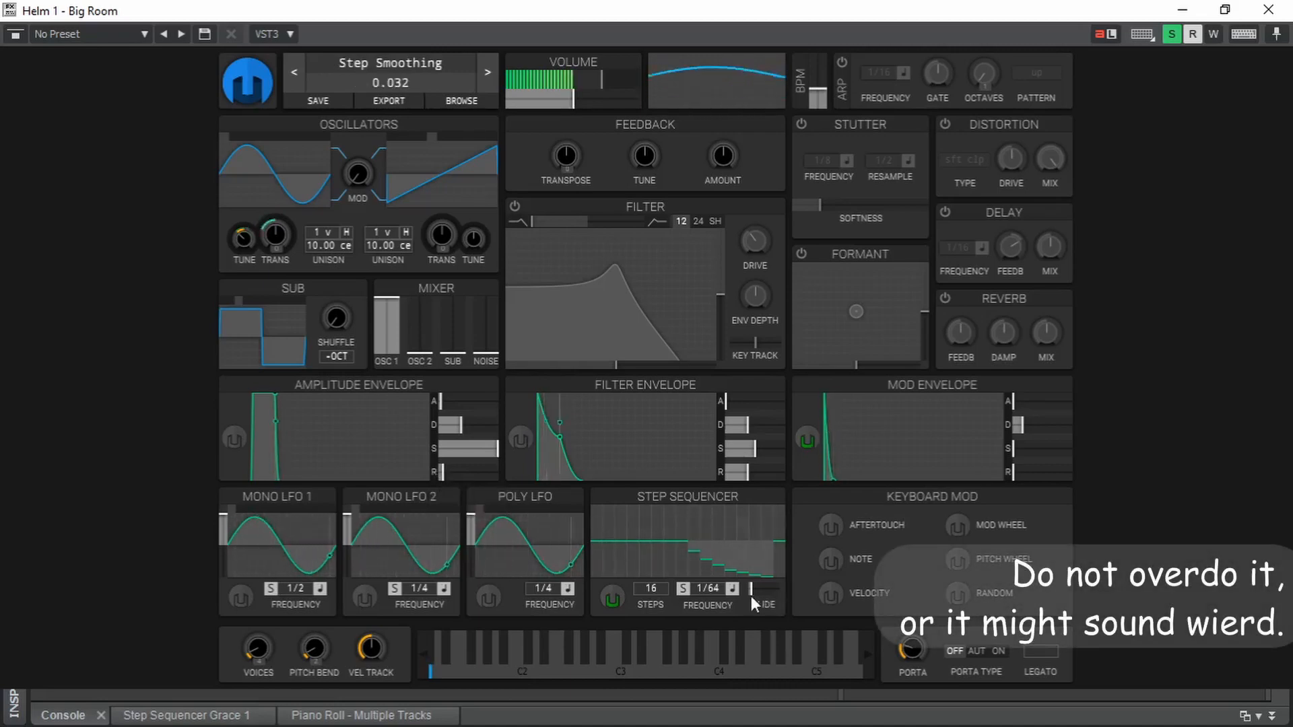
drag(751, 596, 751, 590)
key(space)
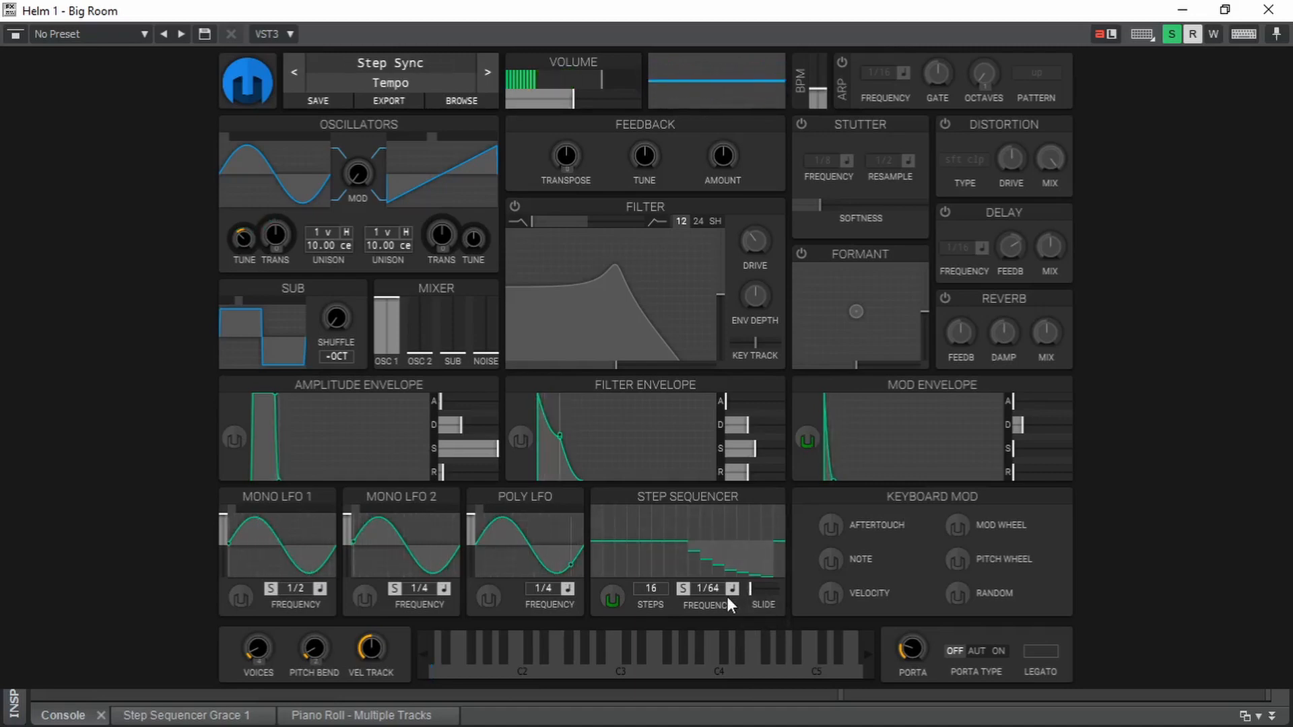
- Modulate oscillator 1's transpose with the filter envelope, using zero sustain, minimal release and a very short decay
drag(516, 439, 274, 240)
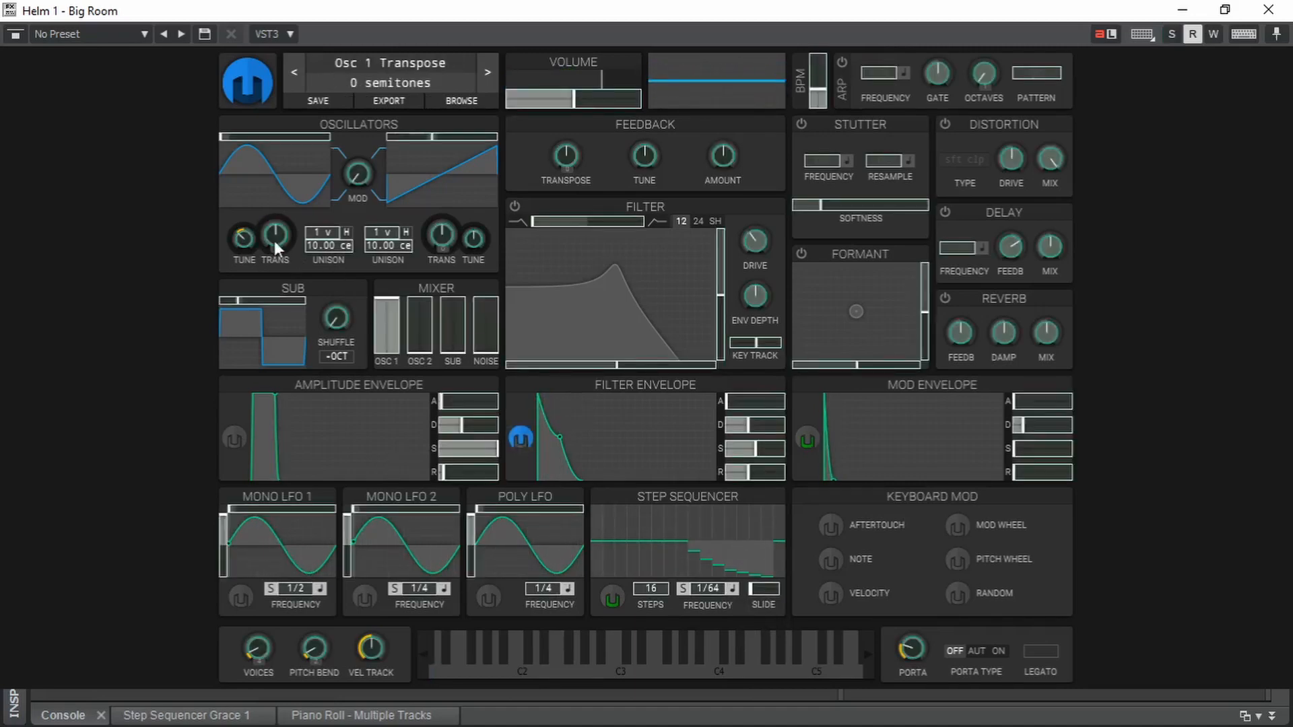
click(528, 437)
drag(559, 438, 544, 507)
drag(746, 472, 634, 495)
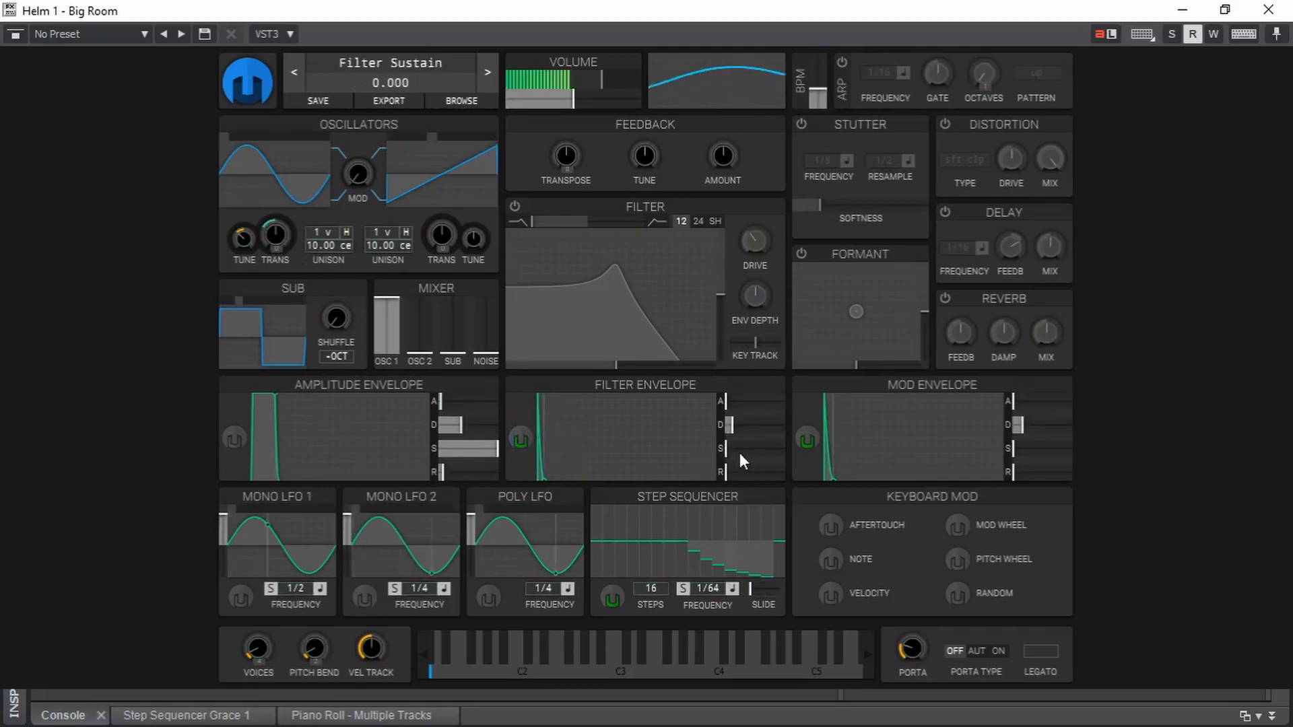
drag(730, 427, 730, 429)
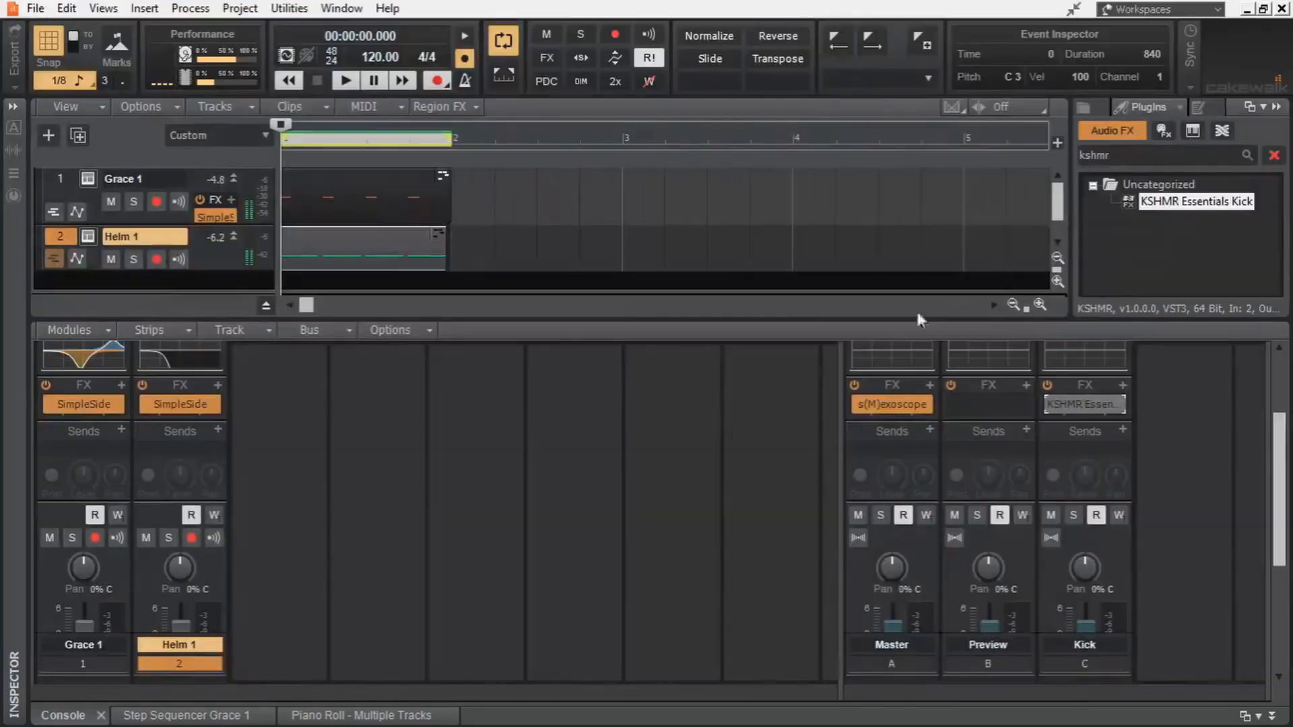
- Freeze the Master output in s(M)exoscope to examine the layered kick's start and tail, and close the oscilloscope
click(892, 404)
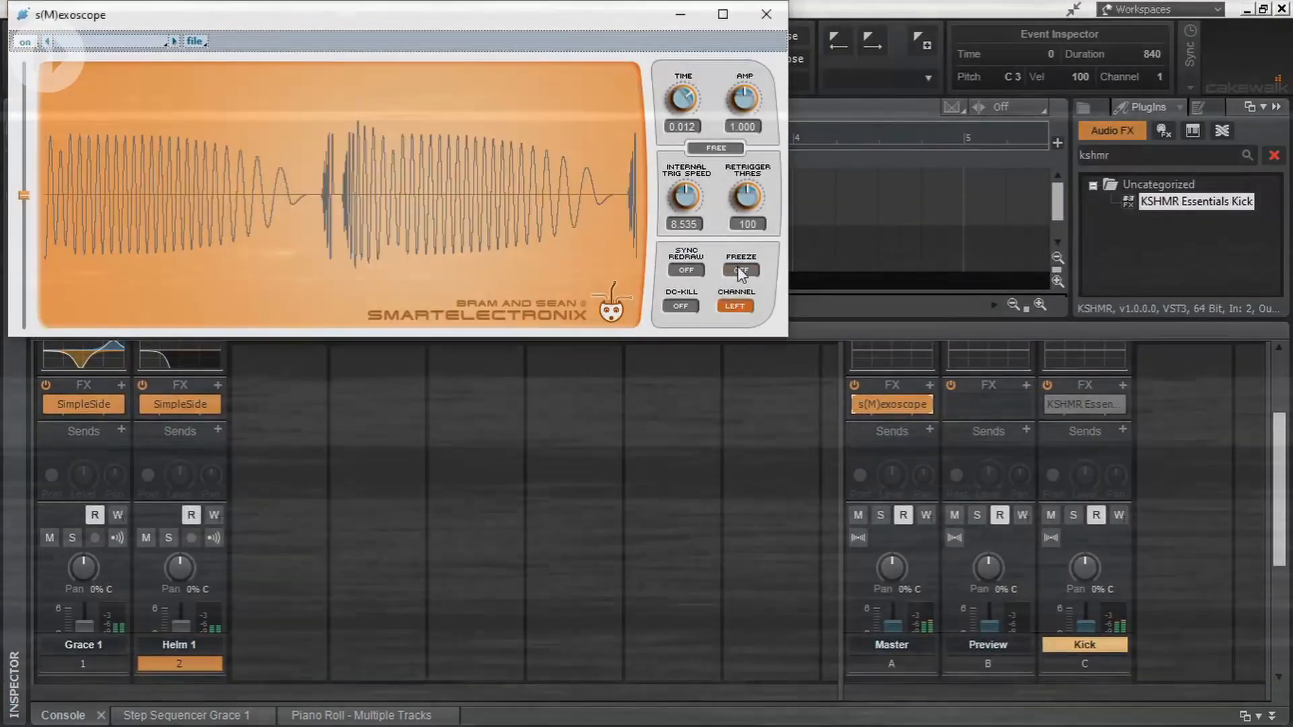
click(740, 269)
click(619, 492)
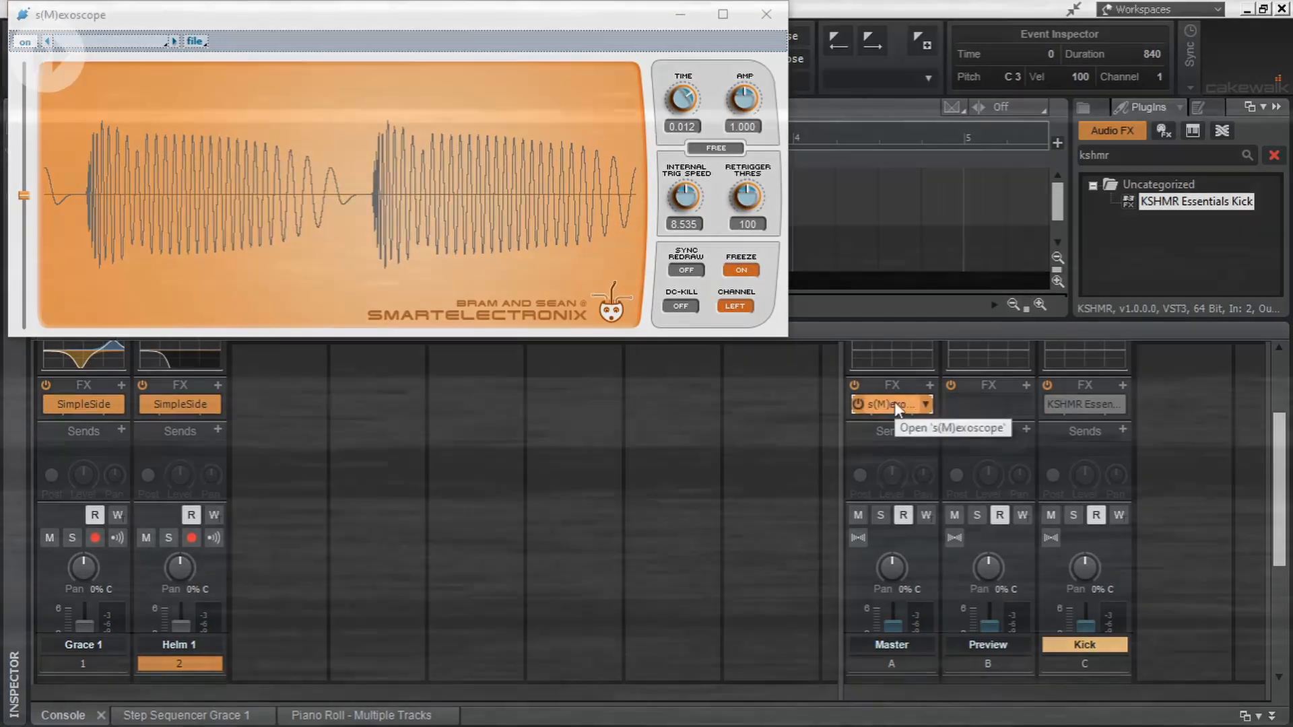
click(766, 14)
click(90, 243)
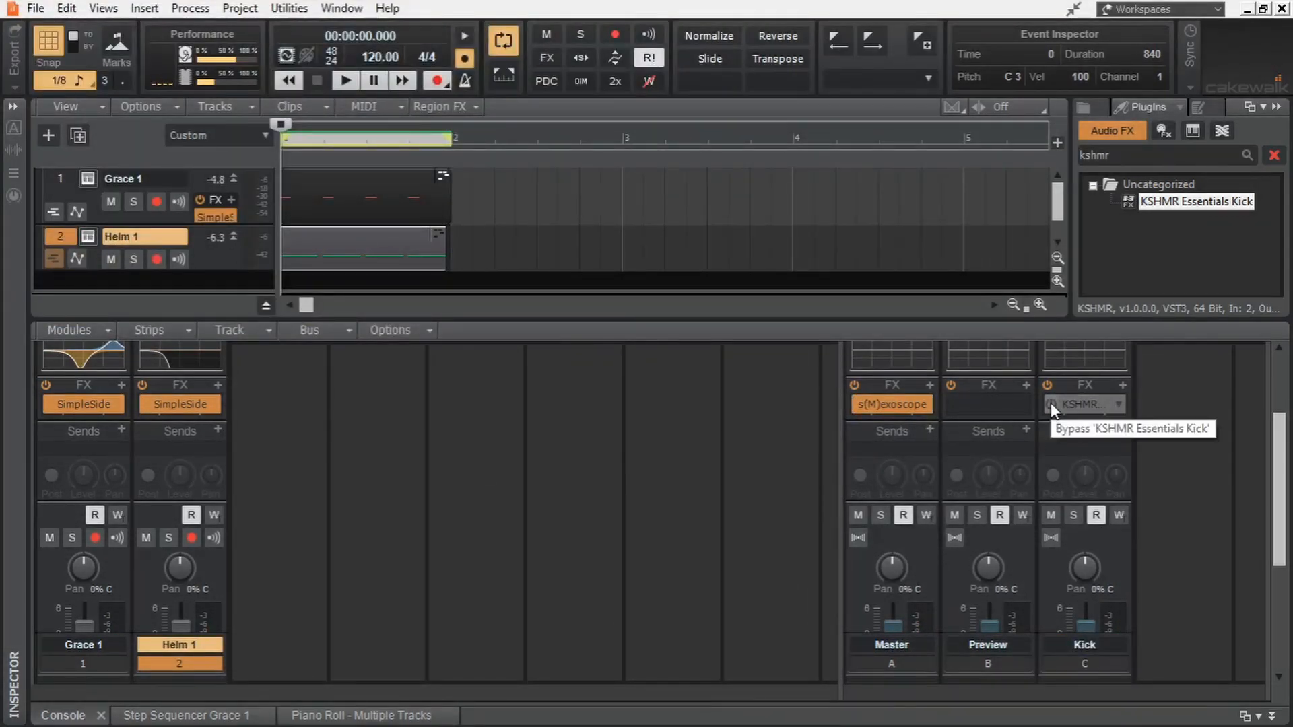
- Enable KSHMR Essentials Kick on the Kick bus and examine the processed waveform live in the unfrozen s(M)exoscope
click(1051, 403)
key(space)
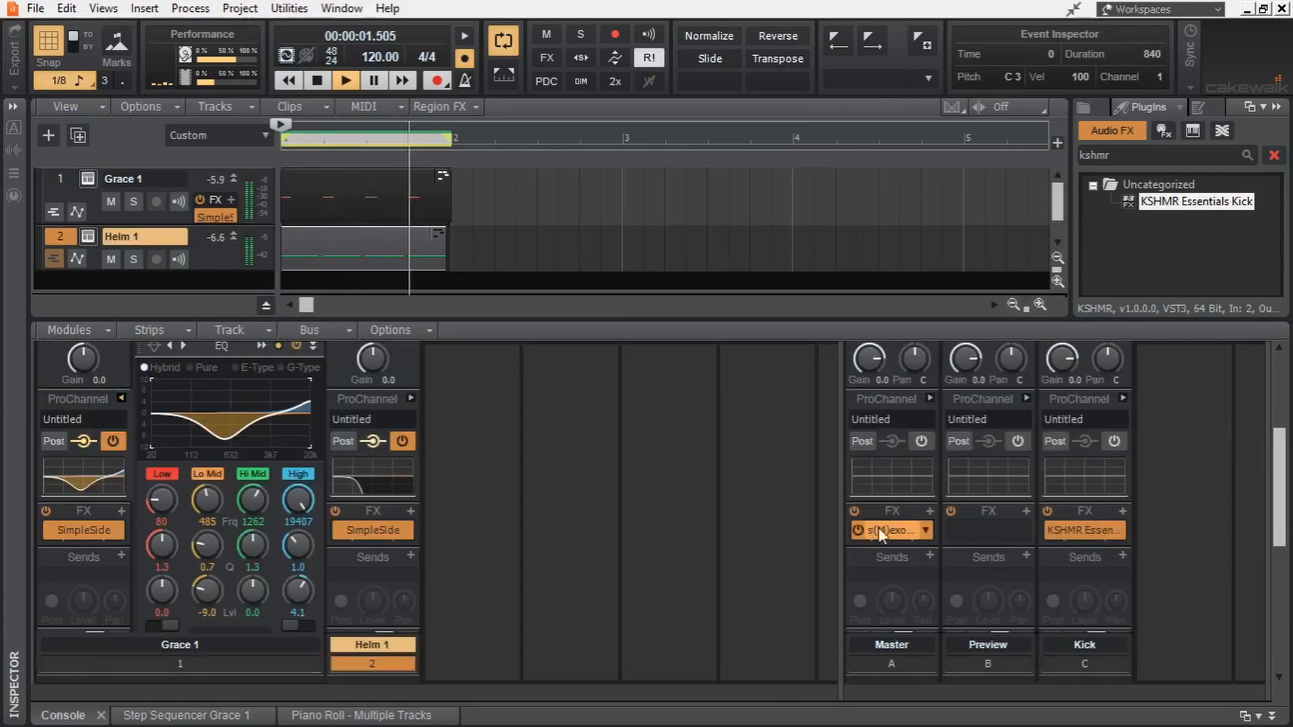
double_click(907, 529)
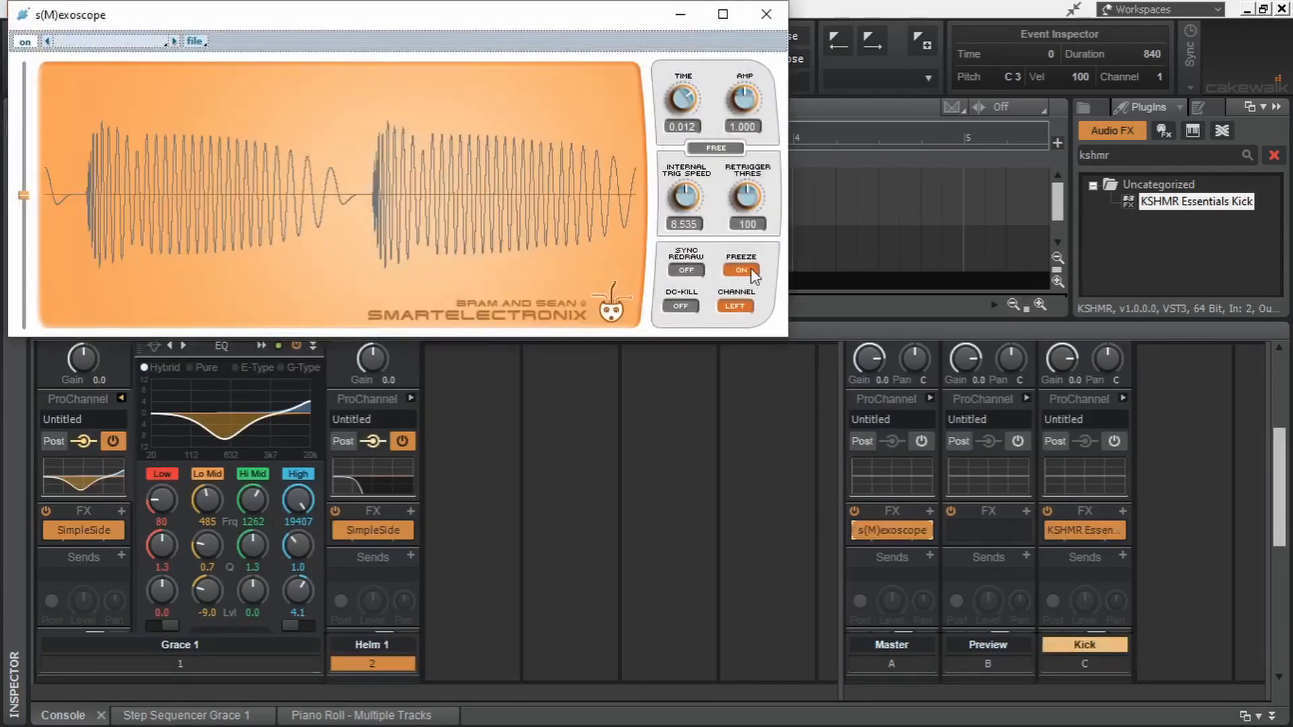
click(752, 270)
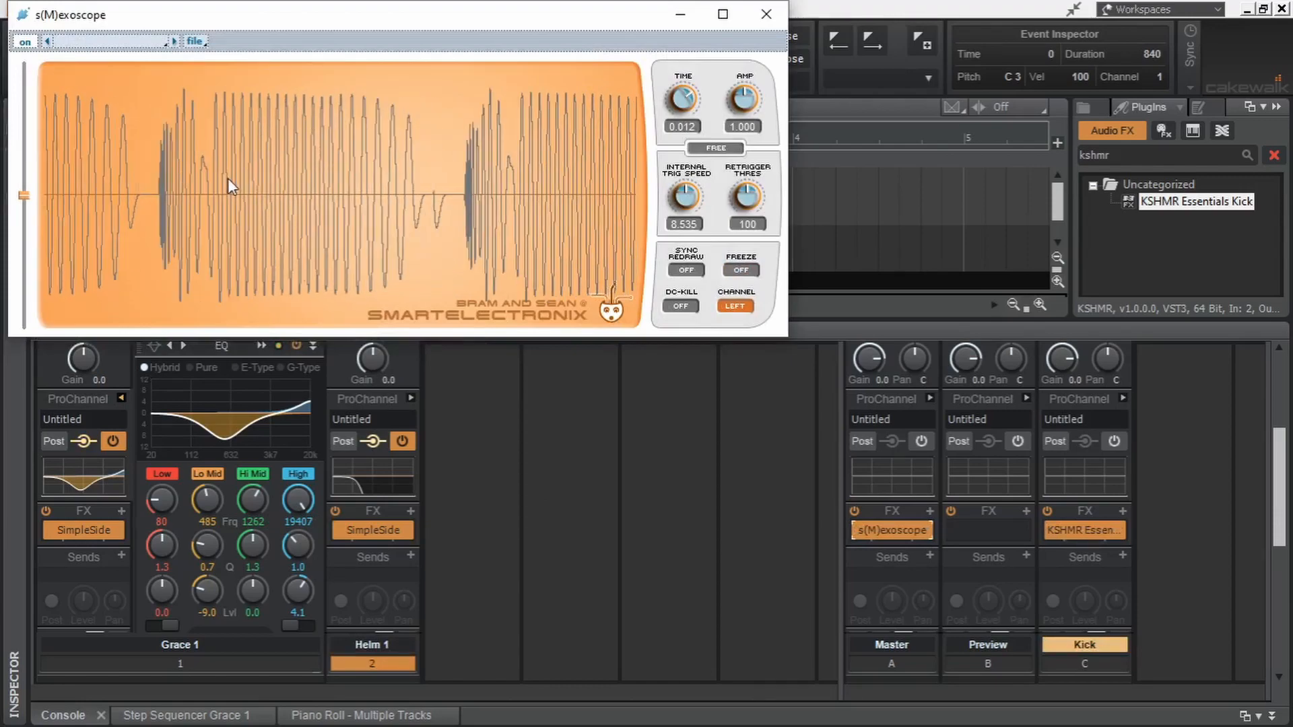
click(621, 491)
key(space)
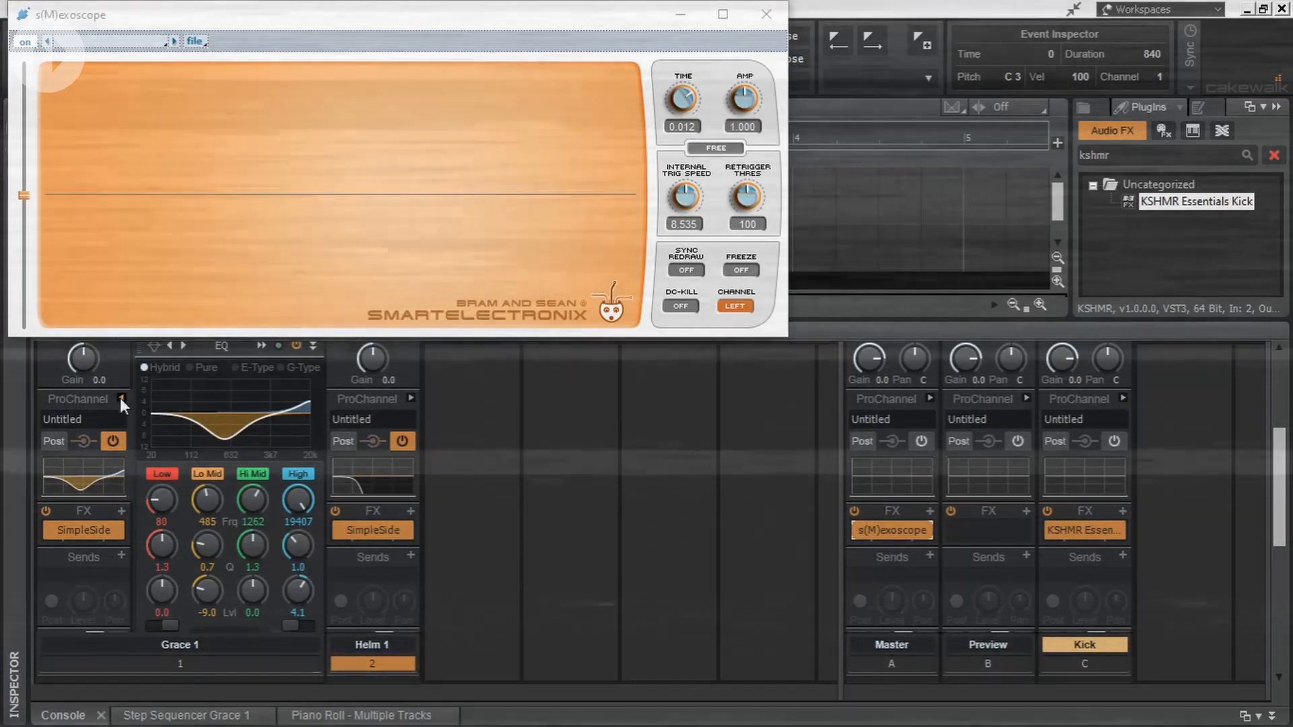
- Refine the SimpleSide volume curves of Grace 1 and Helm 1 at rate 1/4, comparing the blend in the Master's oscilloscope
click(121, 398)
double_click(180, 484)
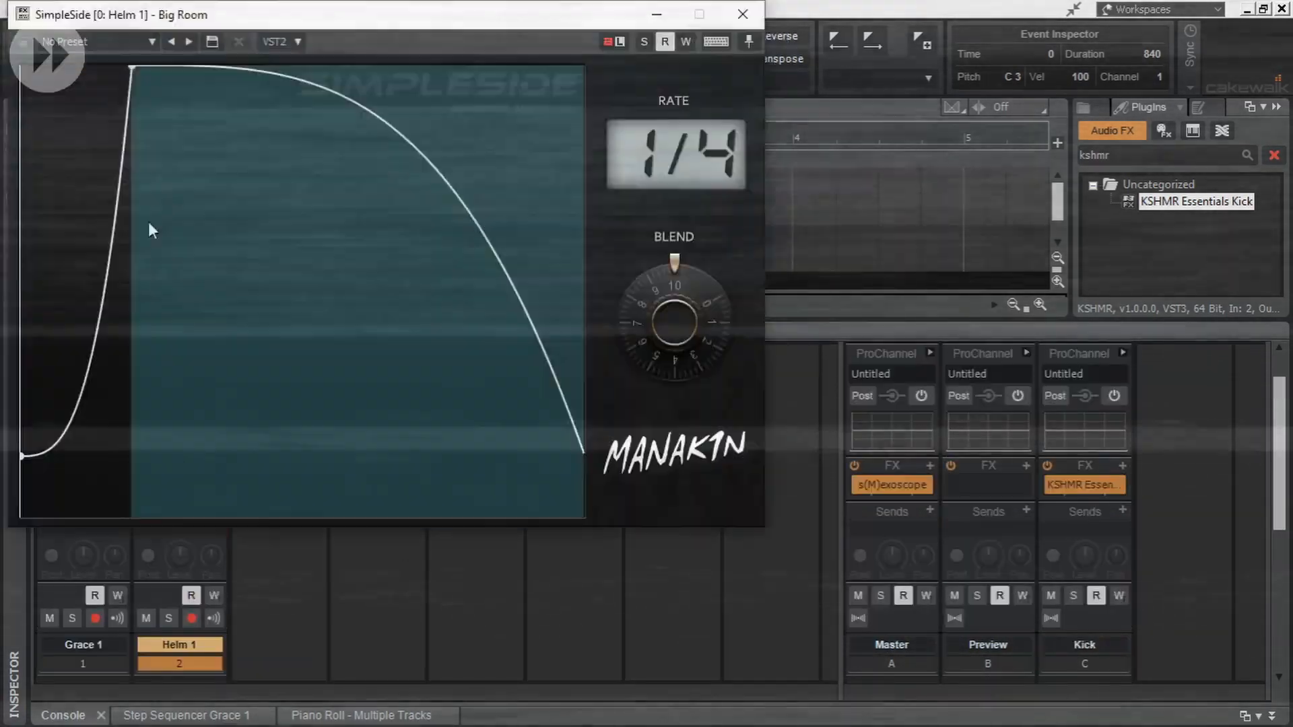
double_click(892, 485)
double_click(84, 485)
click(743, 14)
double_click(180, 485)
click(743, 14)
double_click(82, 484)
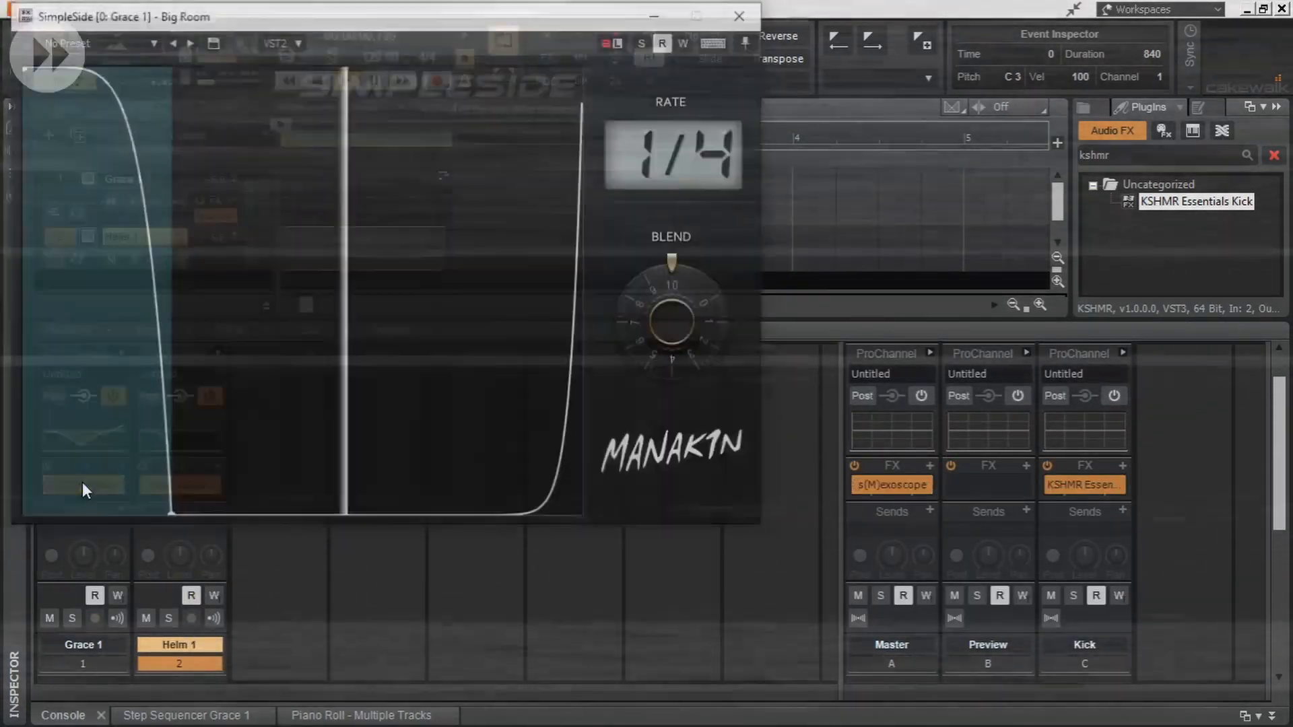
double_click(892, 485)
click(765, 14)
double_click(83, 485)
click(741, 15)
double_click(892, 485)
double_click(186, 484)
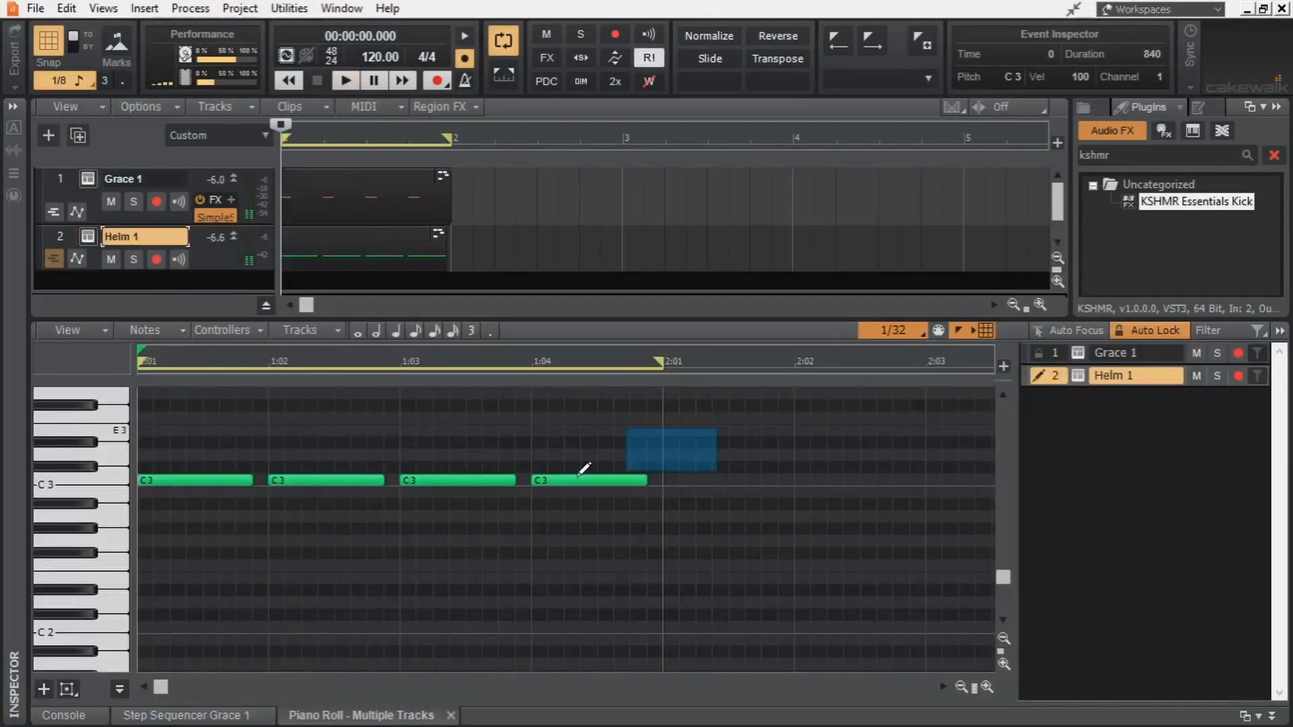
- Move all of Helm 1's piano roll notes down to A 2 and play the kick
key(ctrl+a)
drag(183, 480, 184, 517)
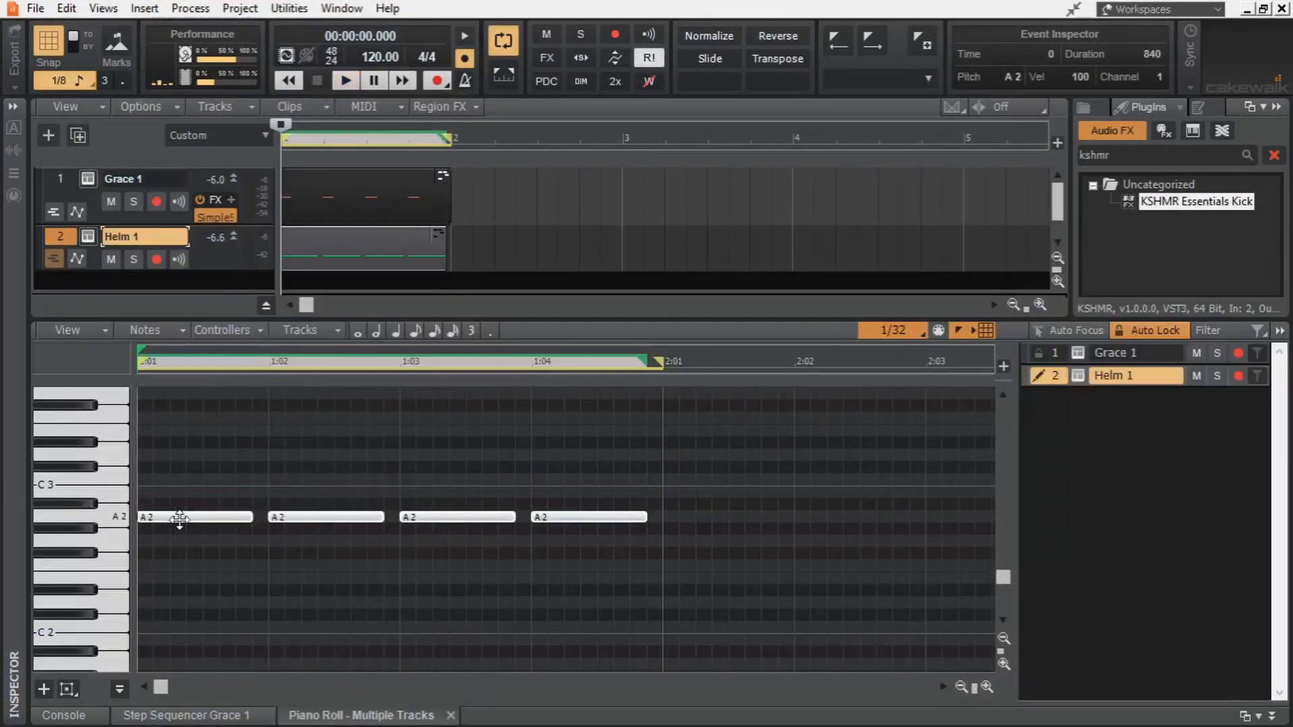
key(space)
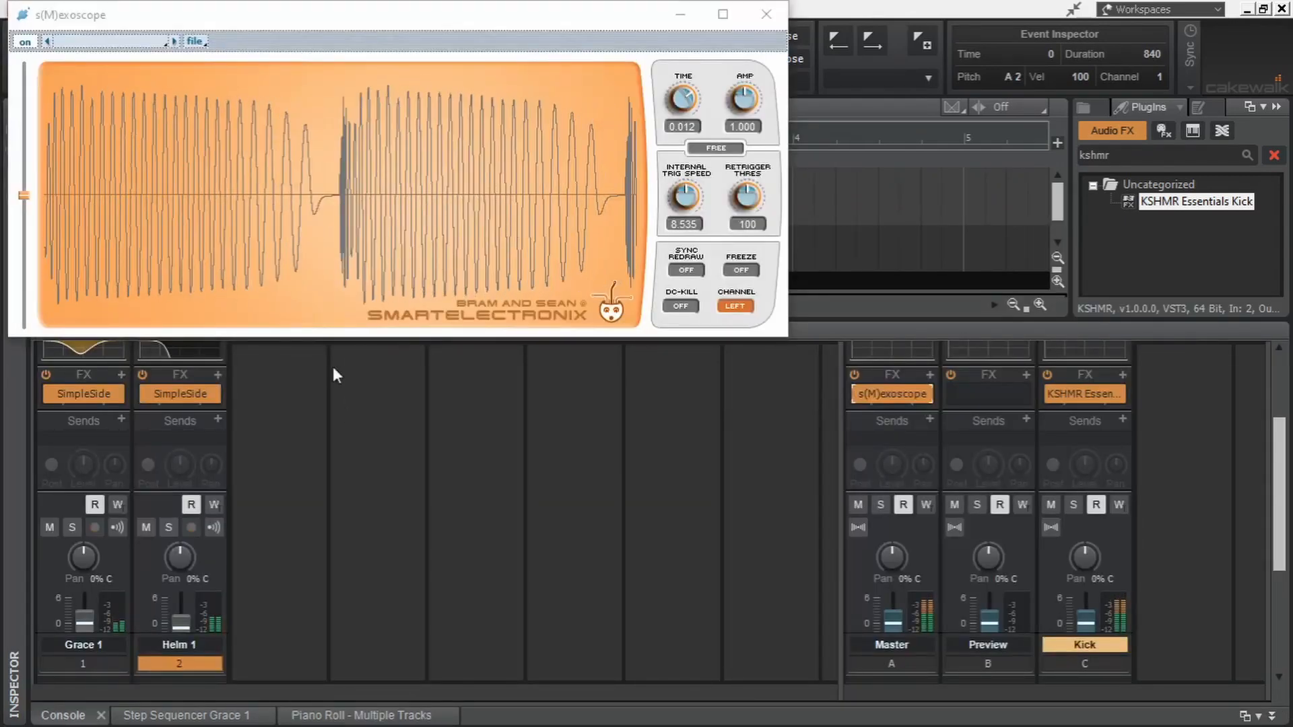
- Steepen the tail of Helm 1's SimpleSide curve with an added low point near its end, and check the fade in s(M)exoscope
click(186, 394)
double_click(186, 394)
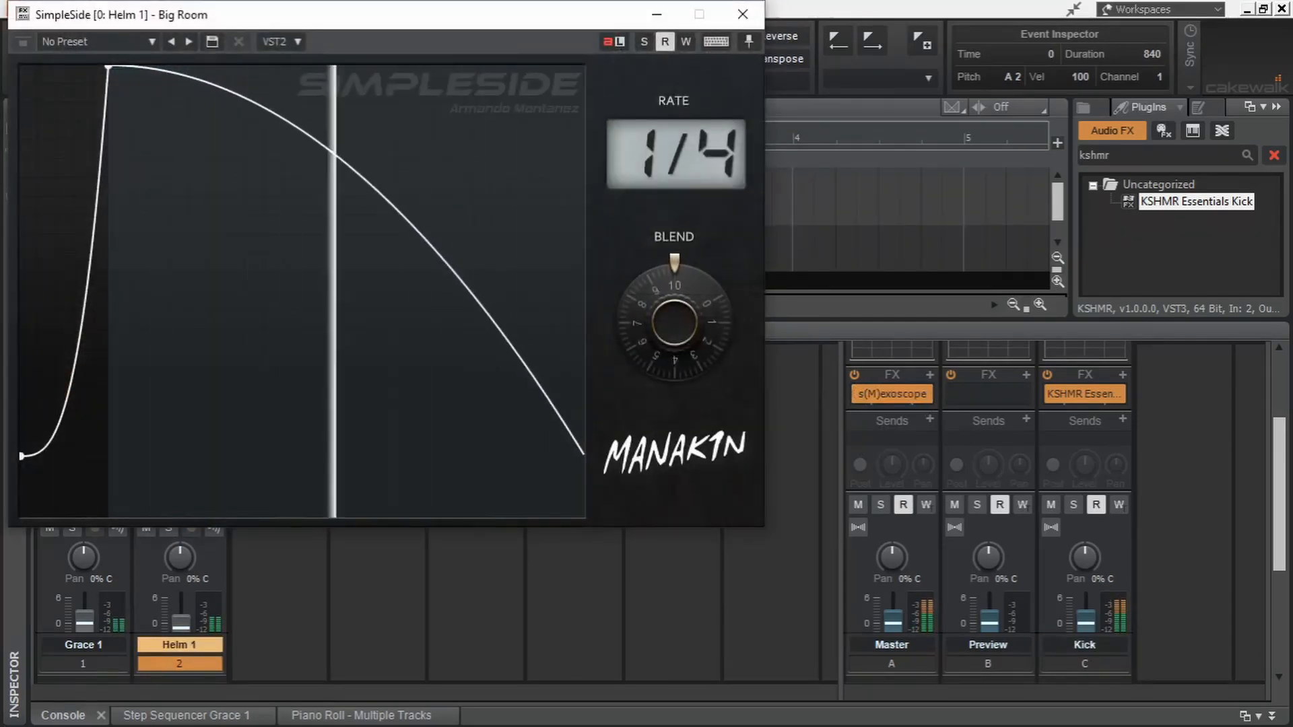
drag(541, 377, 537, 472)
double_click(514, 346)
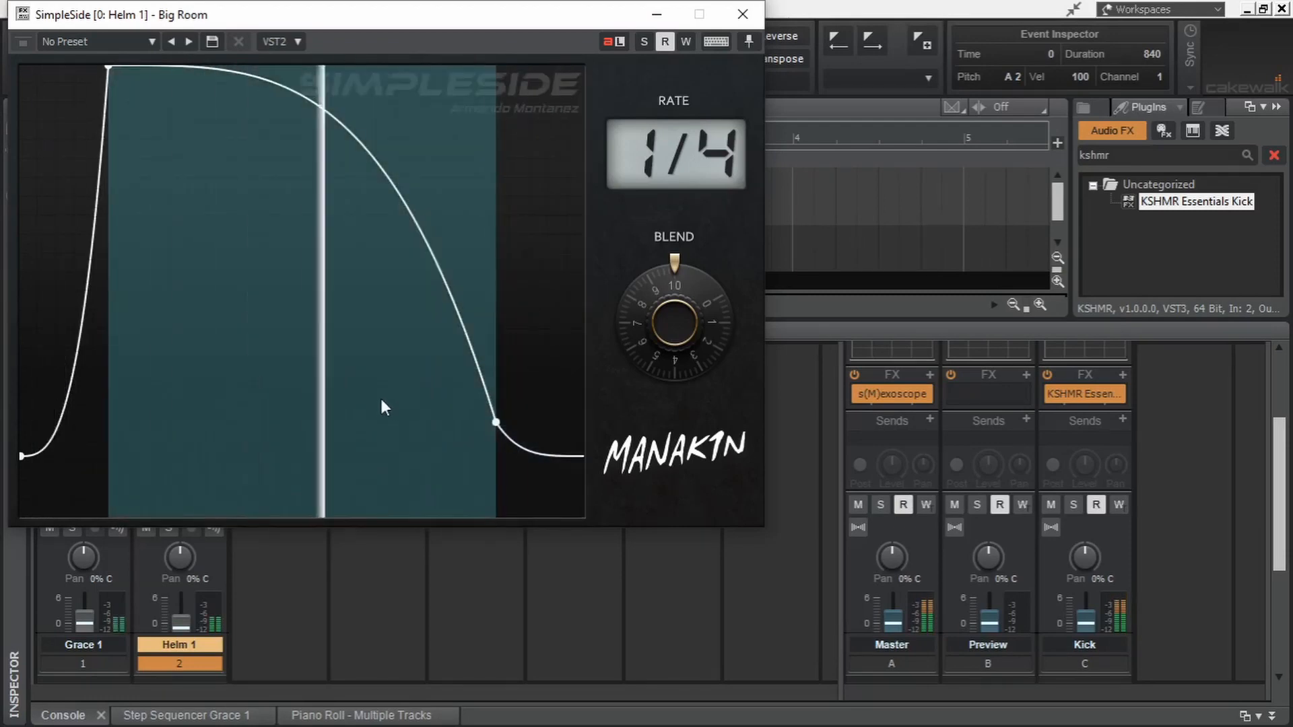
click(741, 22)
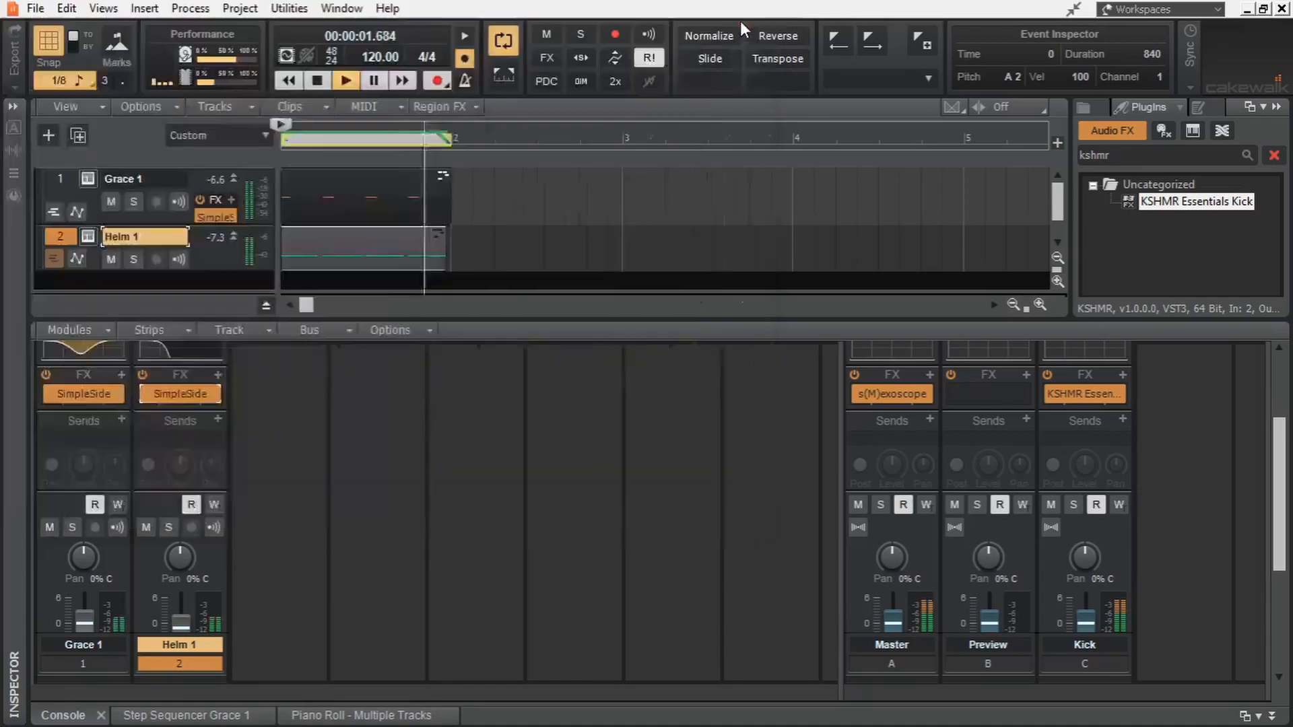
double_click(889, 400)
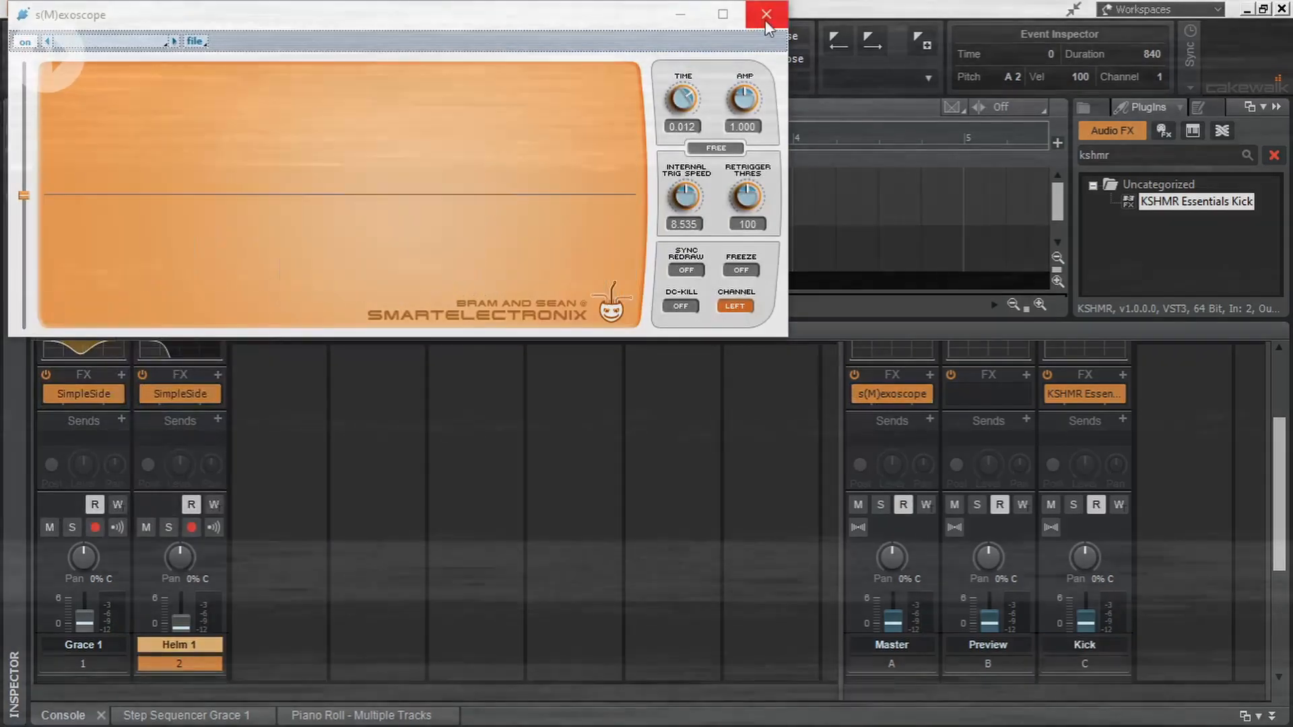
click(767, 15)
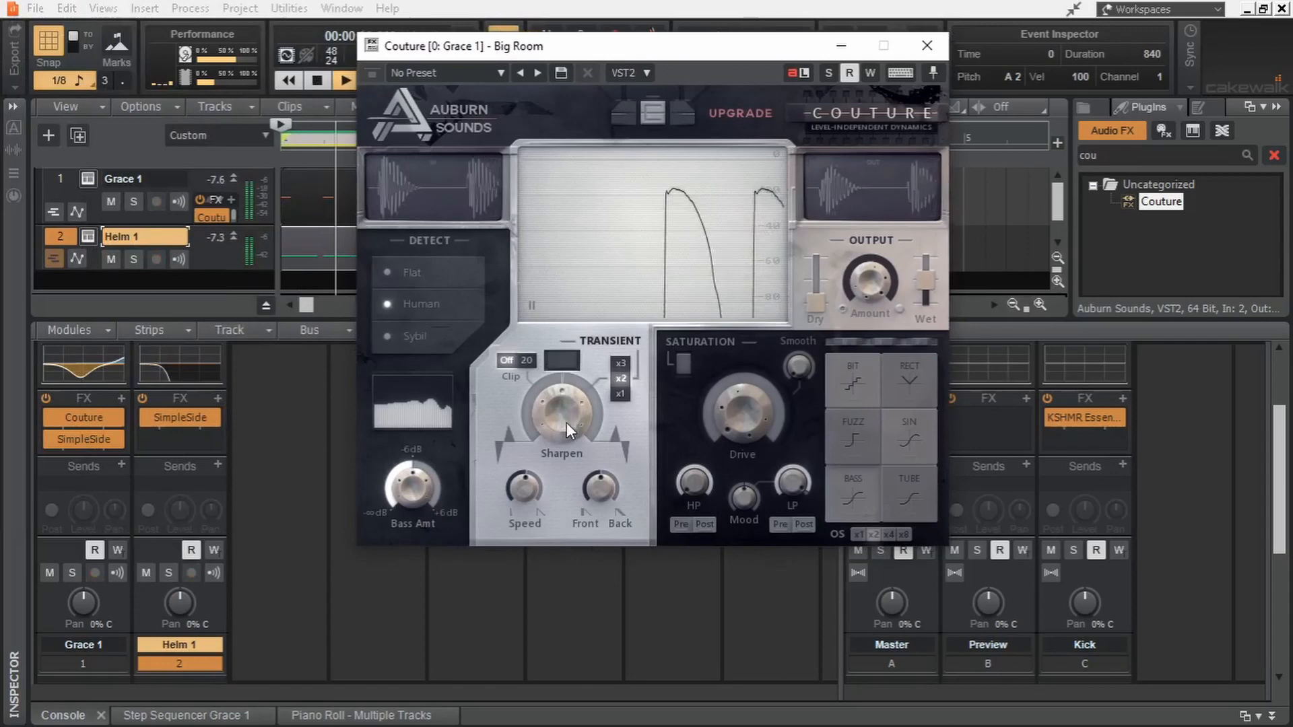
- Insert Couture before SimpleSide on Grace 1, turn down its transient Sharpen amount during playback, and stop
drag(567, 422, 569, 460)
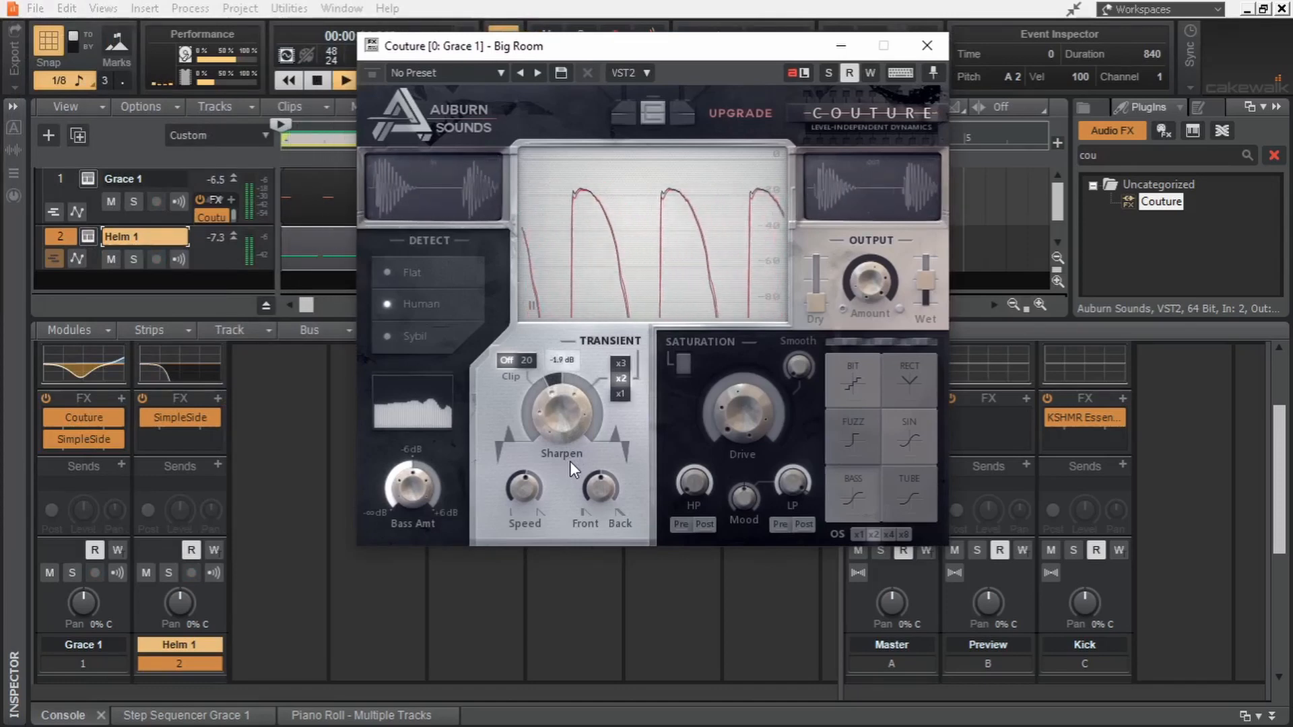
click(924, 46)
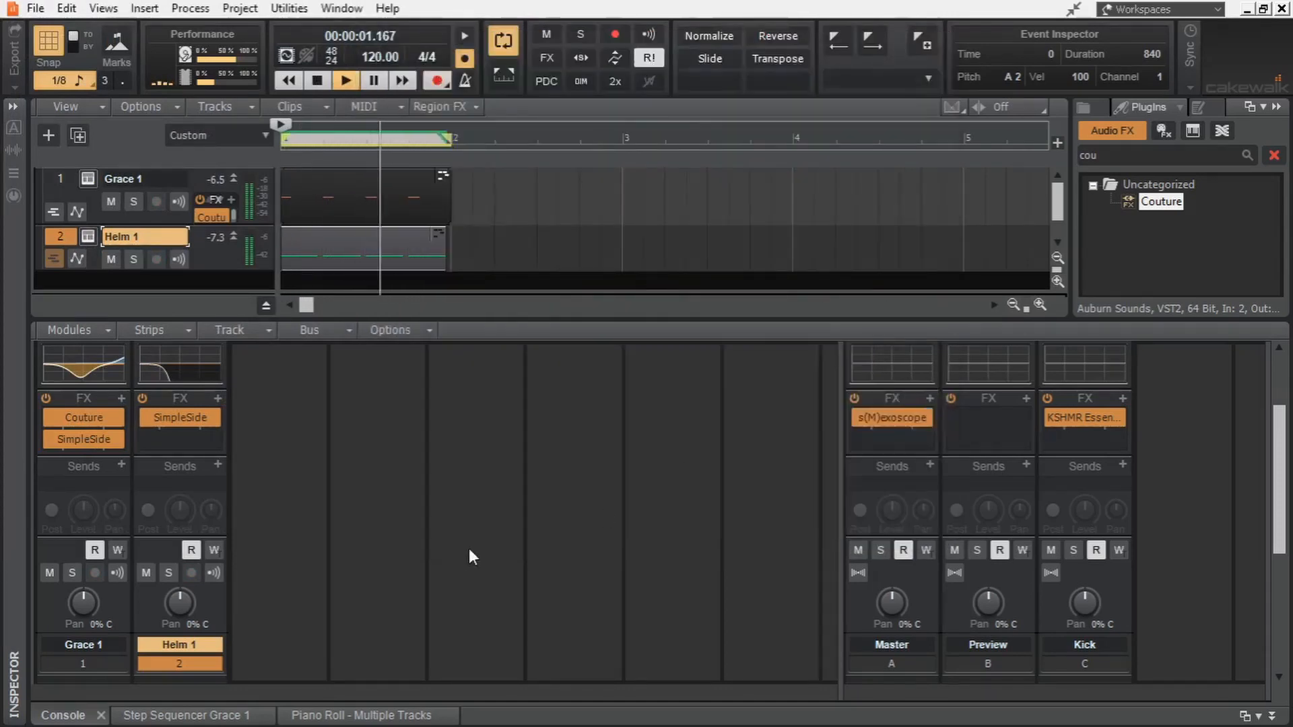
key(space)
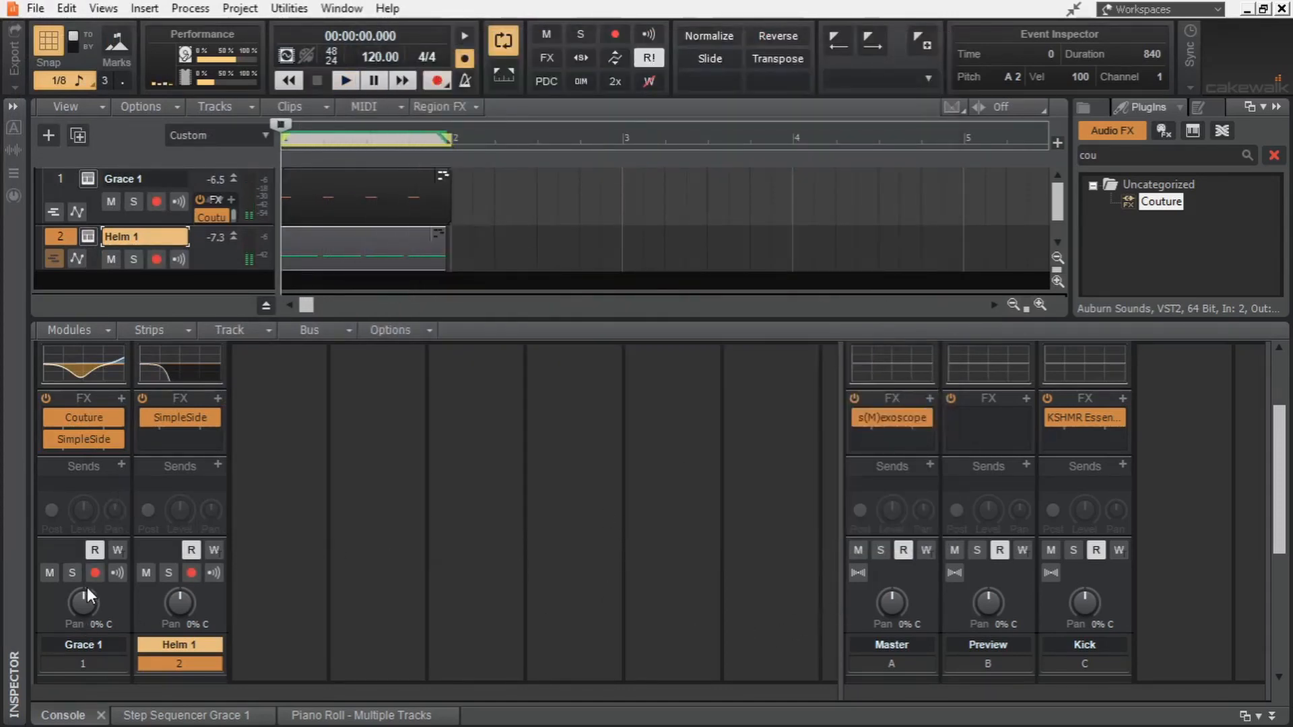
- Lower Helm 1's volume fader slightly while watching the playing kick's waveform in the Master's s(M)exoscope
double_click(872, 419)
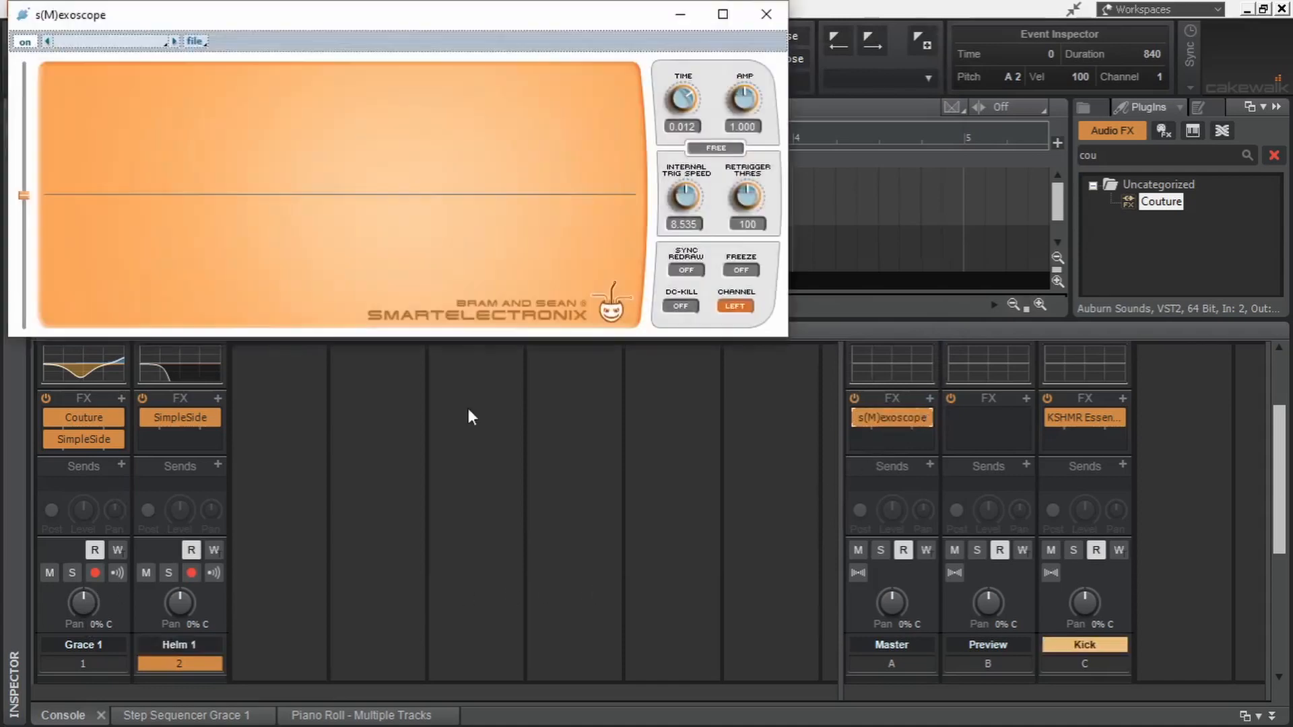
click(469, 463)
key(space)
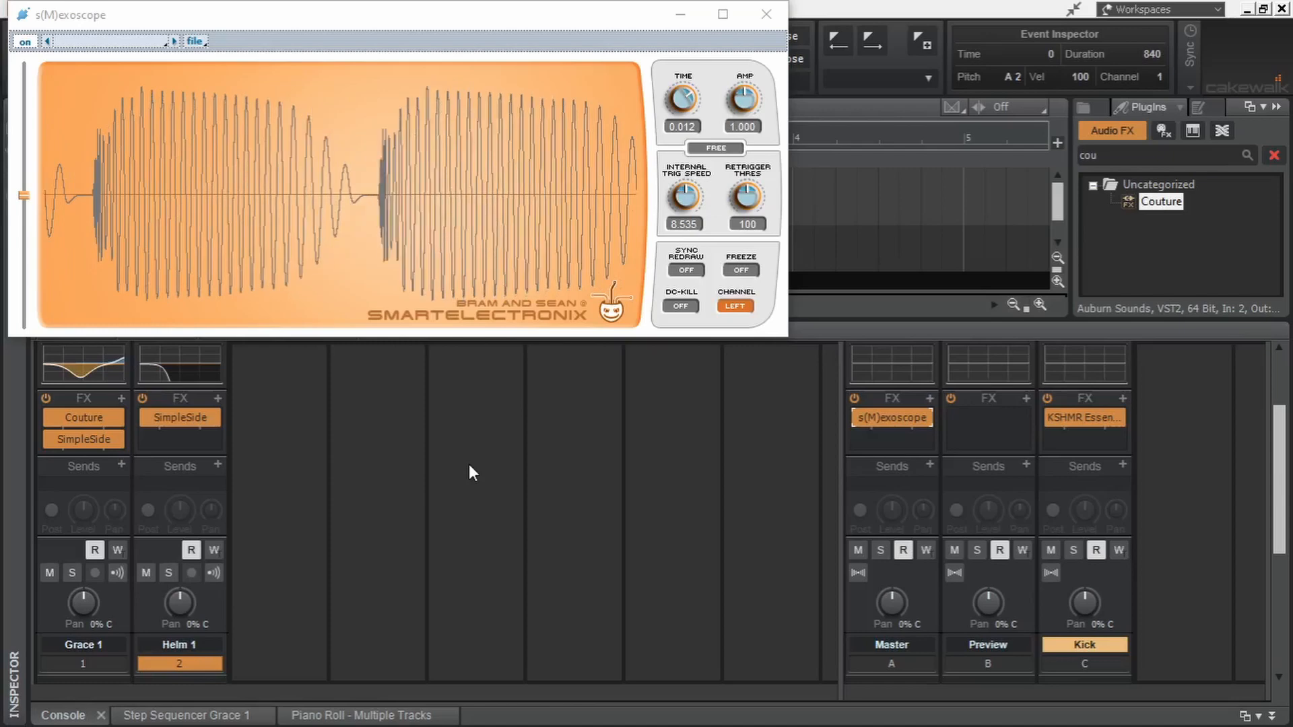
scroll(319, 507, down, 5)
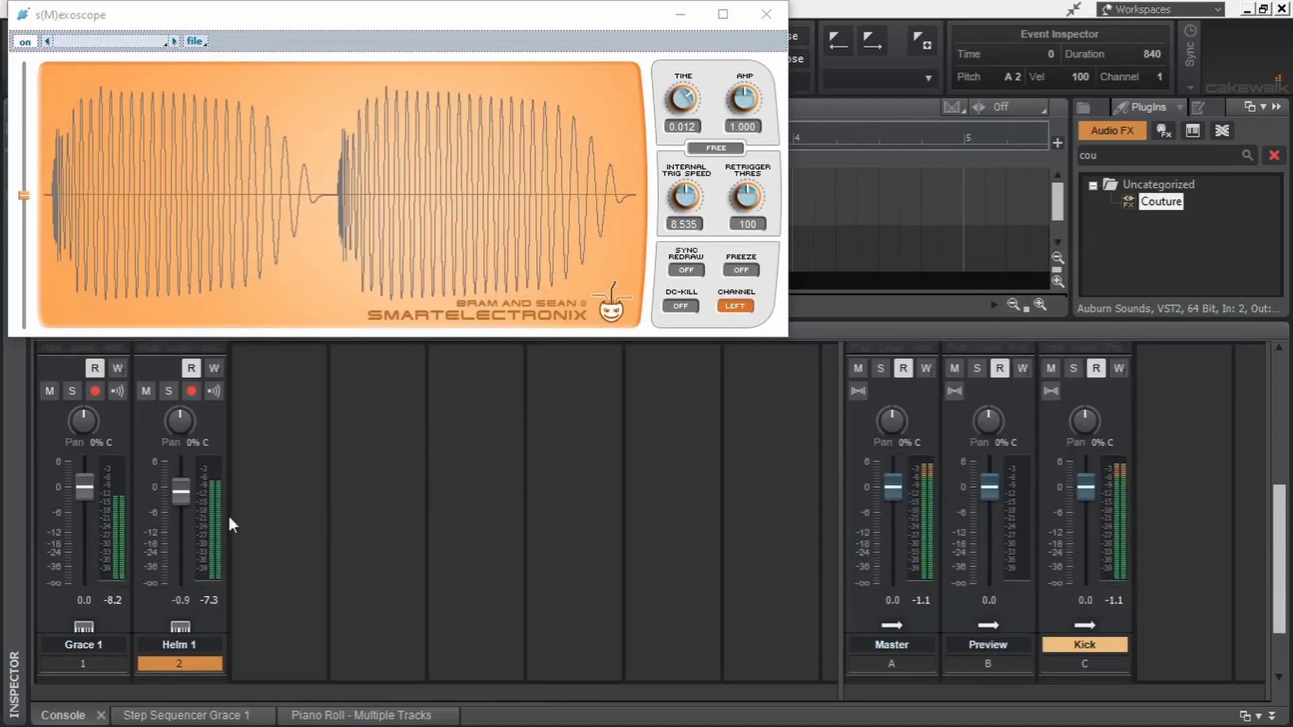
mouse_move(180, 491)
mouse_down()
mouse_move(186, 514)
mouse_move(187, 503)
mouse_up()
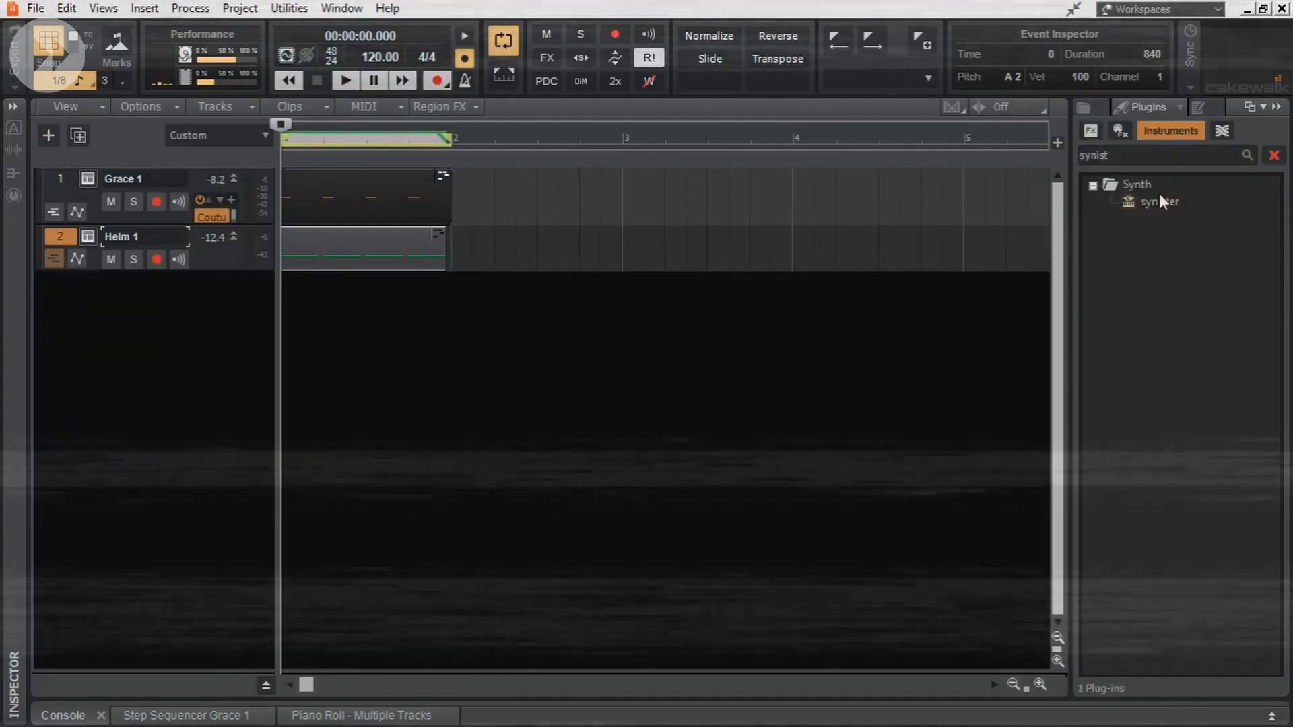
- Insert the synister soft synth as a simple instrument track and solo it
drag(1158, 201, 850, 208)
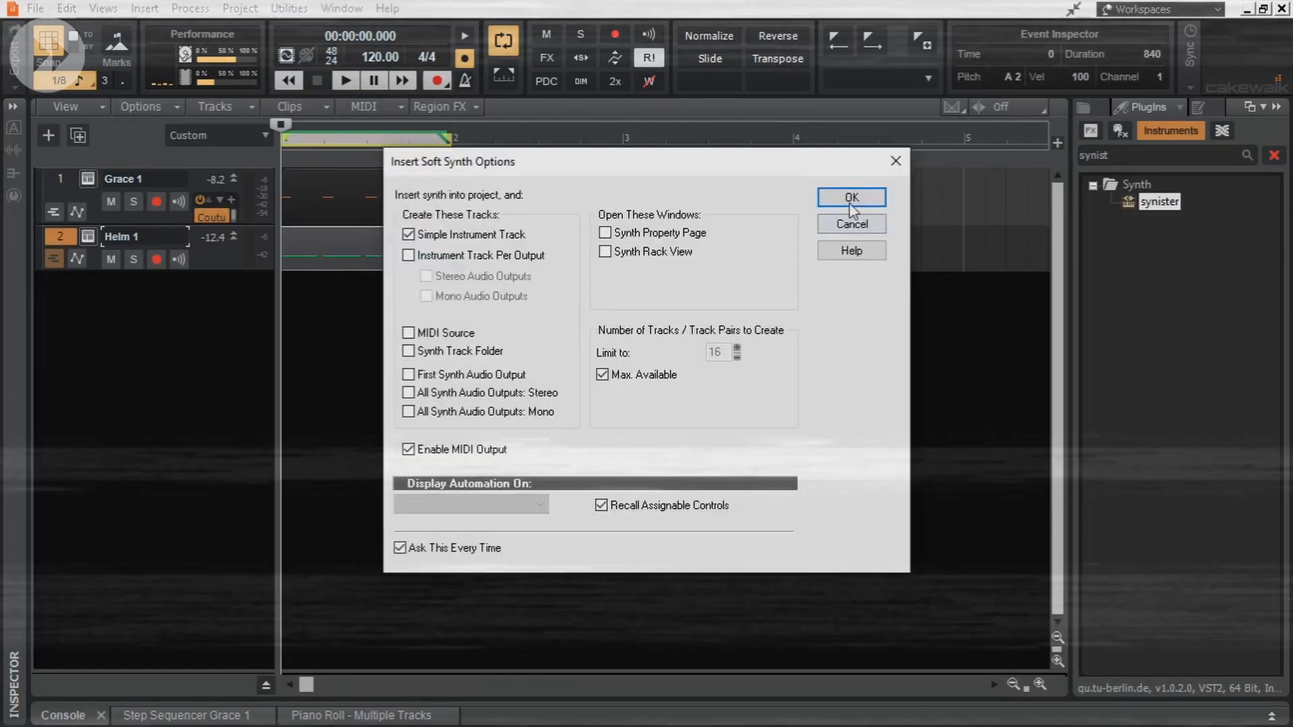
click(850, 202)
click(133, 305)
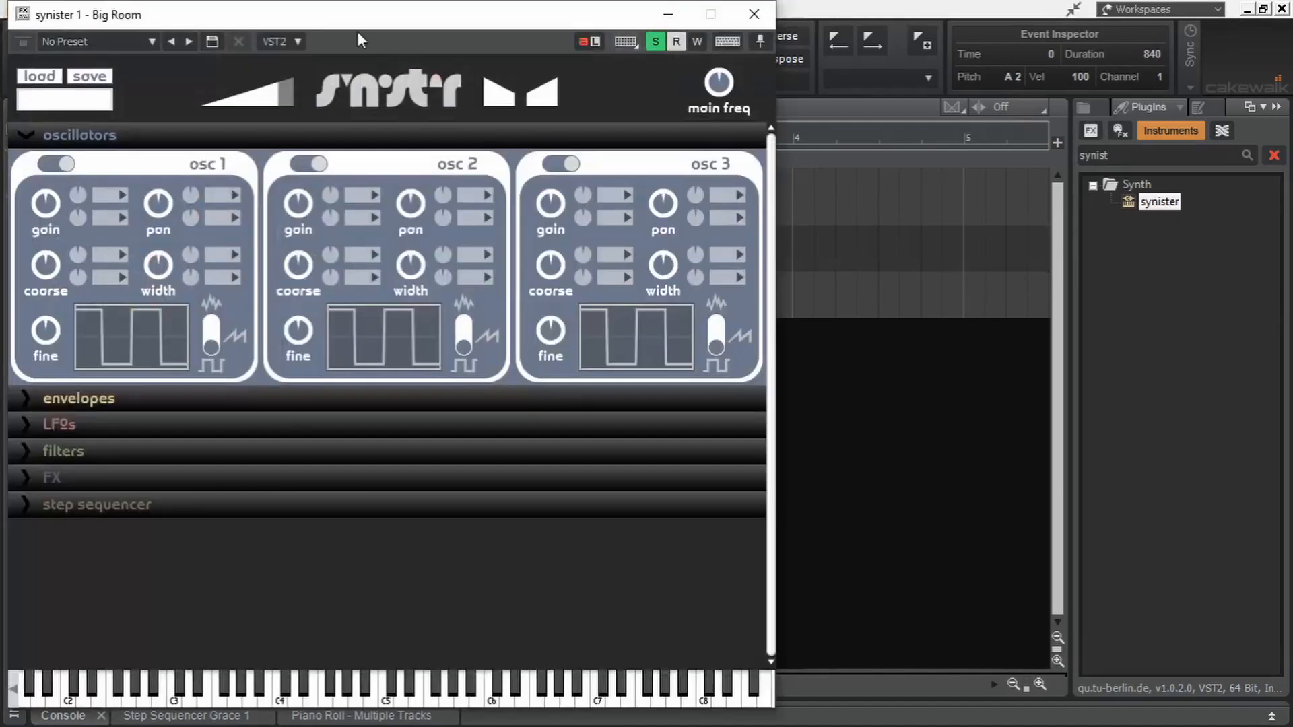
- Switch off oscillators 2 and 3 in synister 1, leaving only oscillator 1 active
click(577, 169)
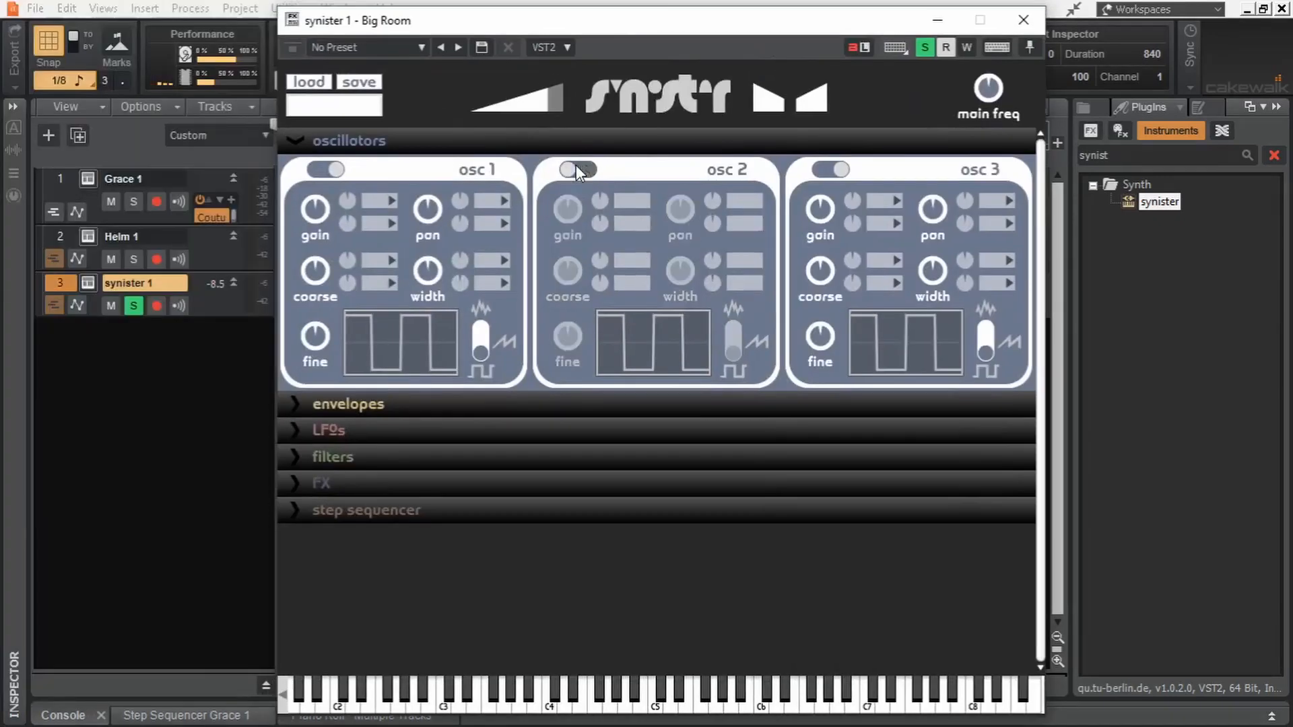
click(826, 169)
click(579, 169)
click(578, 169)
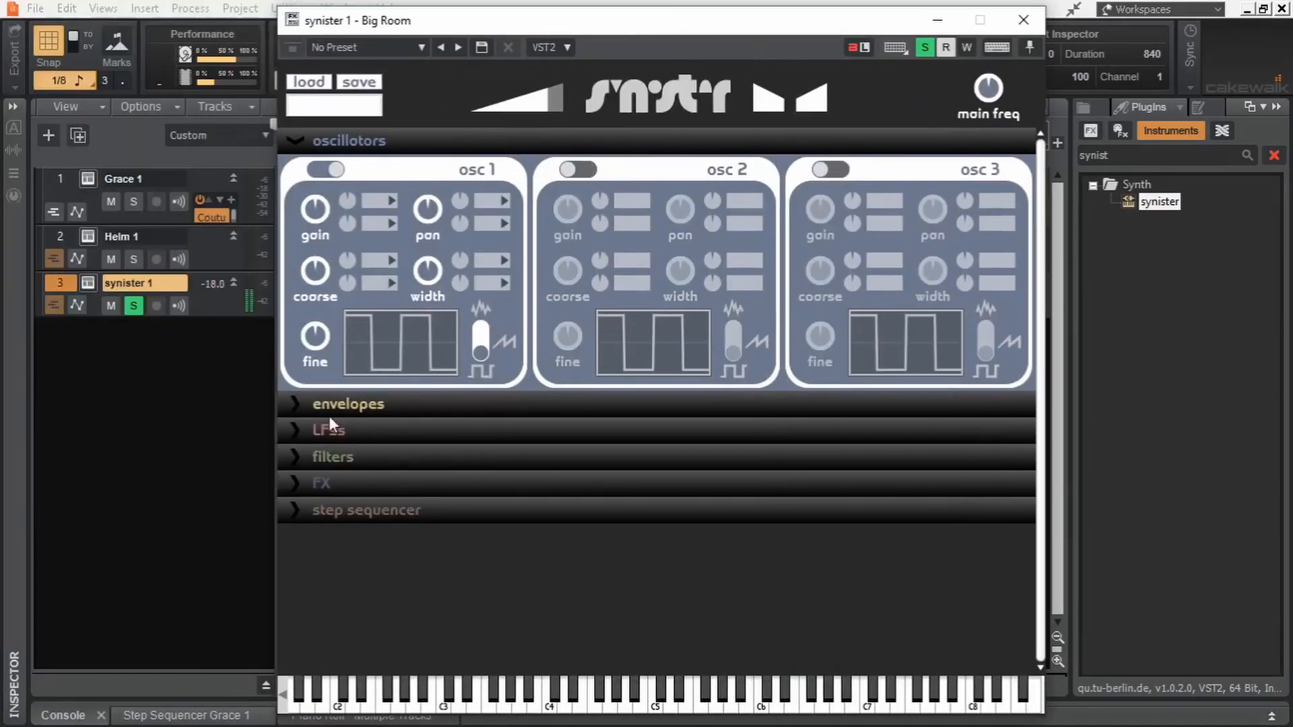
- Shape synister 1's volume envelope into a short blip with minimum sustain, a short decay and a short release
click(294, 406)
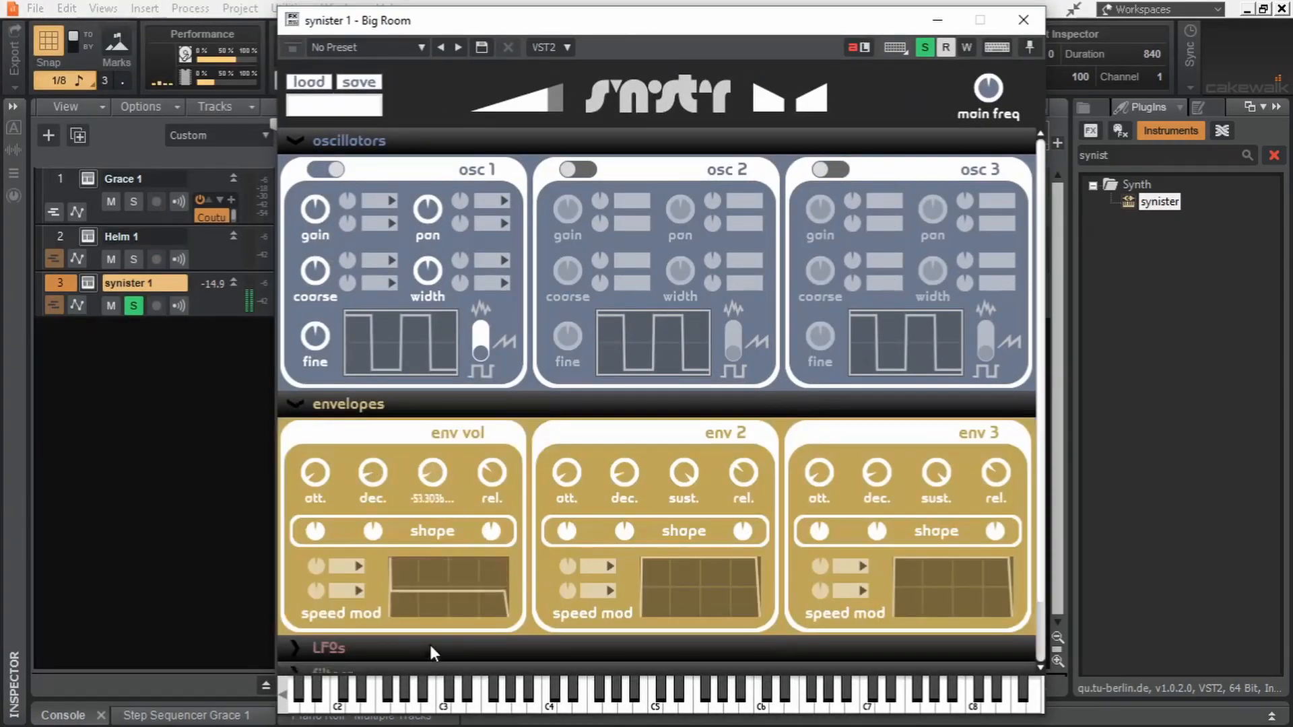
drag(432, 472, 398, 464)
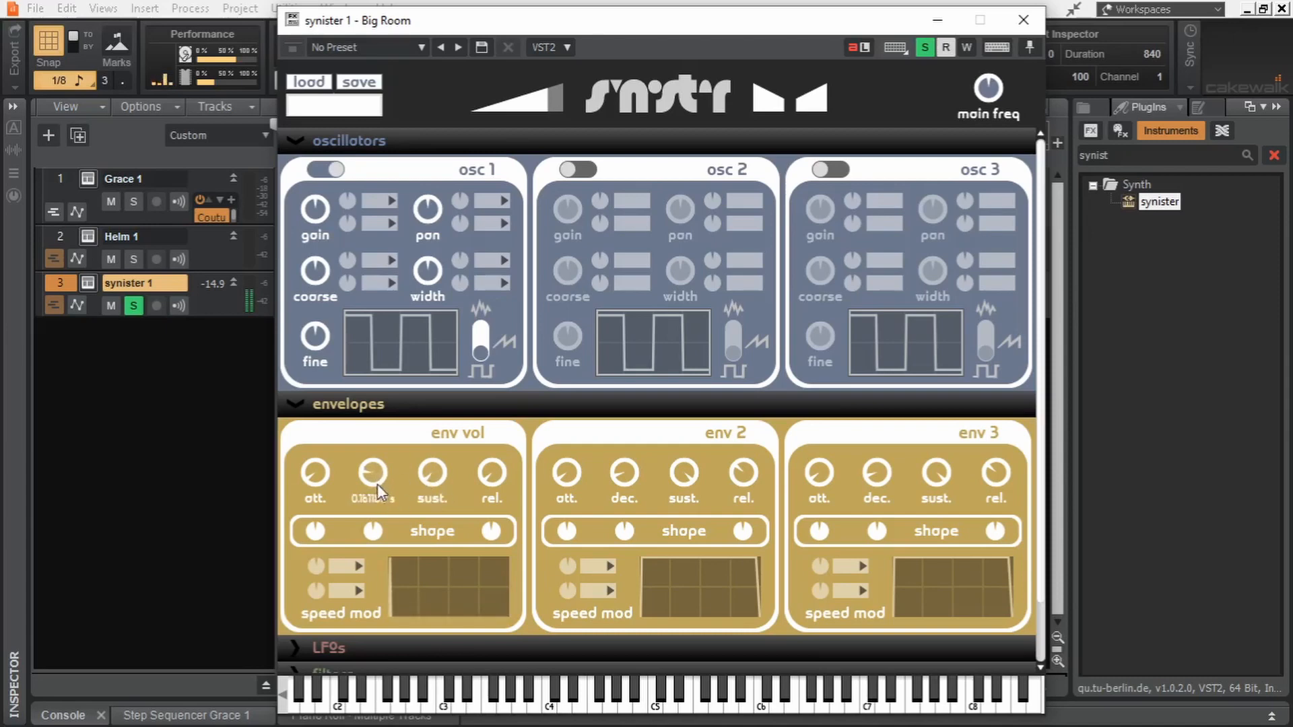
drag(378, 483, 374, 479)
drag(490, 477, 489, 470)
drag(375, 478, 377, 483)
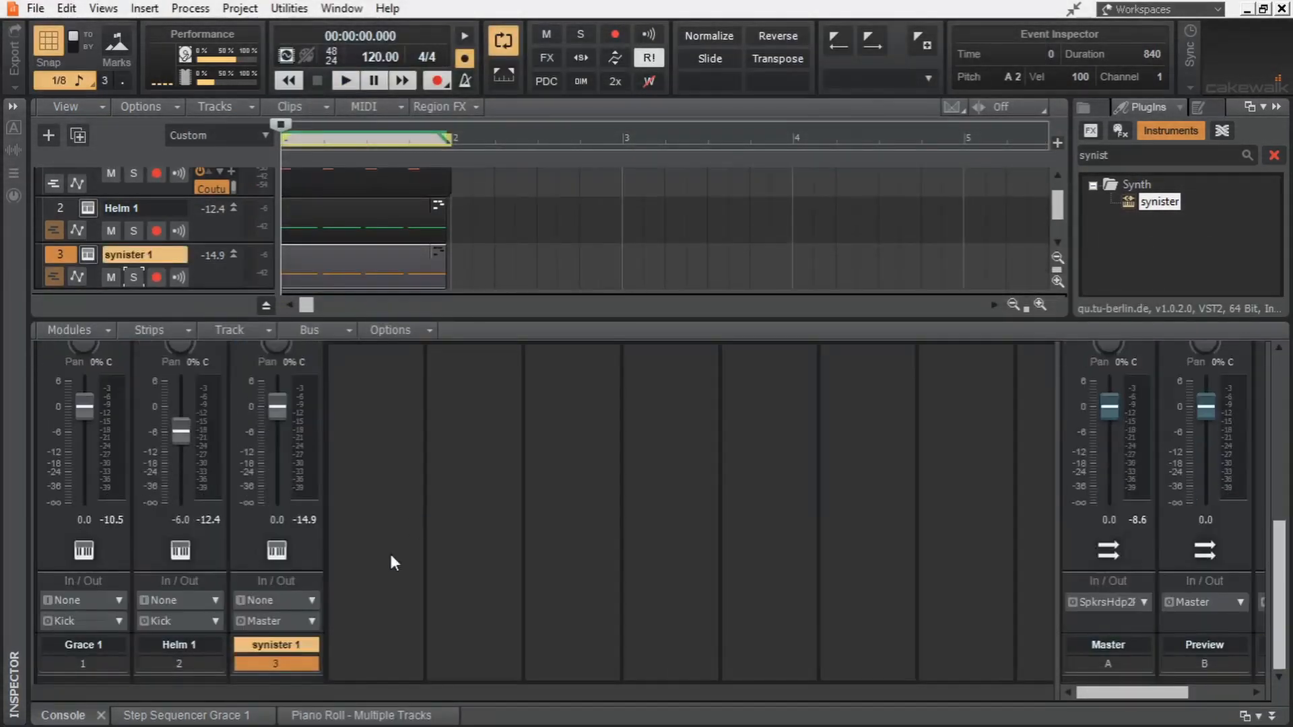
- Route synister 1's output to the Kick bus and lower its volume fader during playback
click(312, 621)
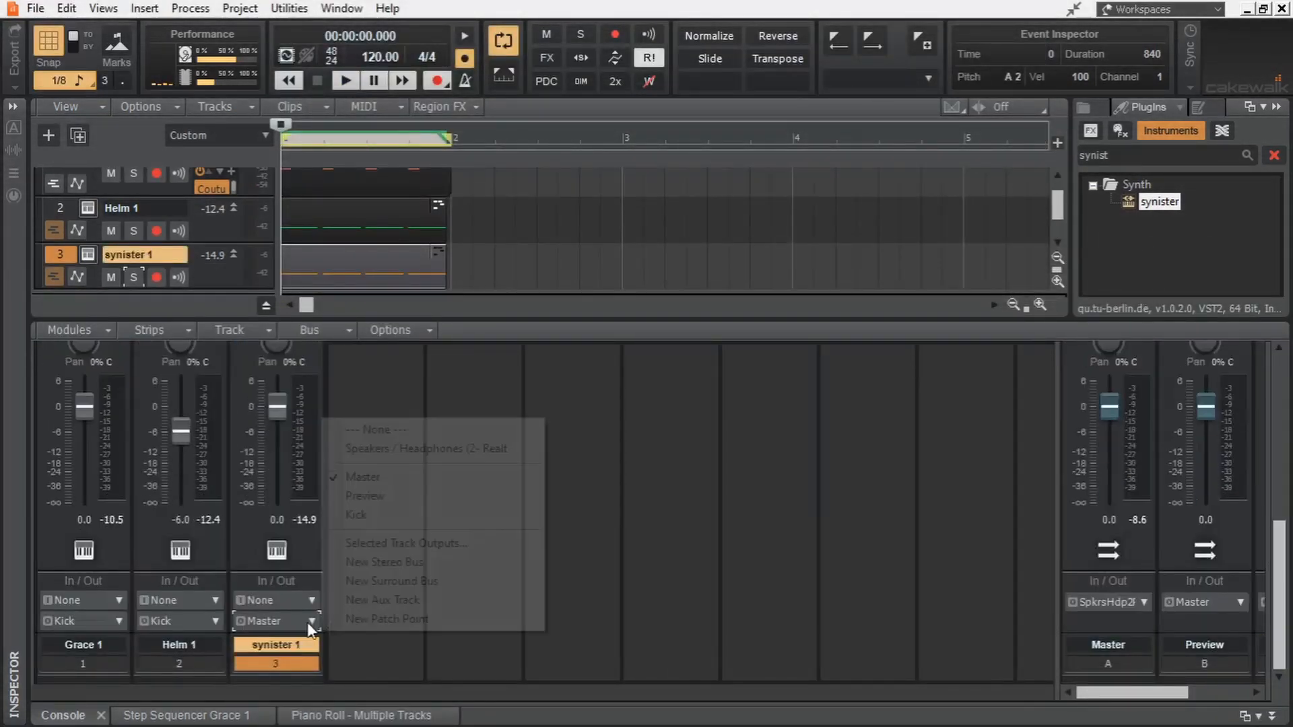
click(406, 519)
scroll(406, 562, up, 3)
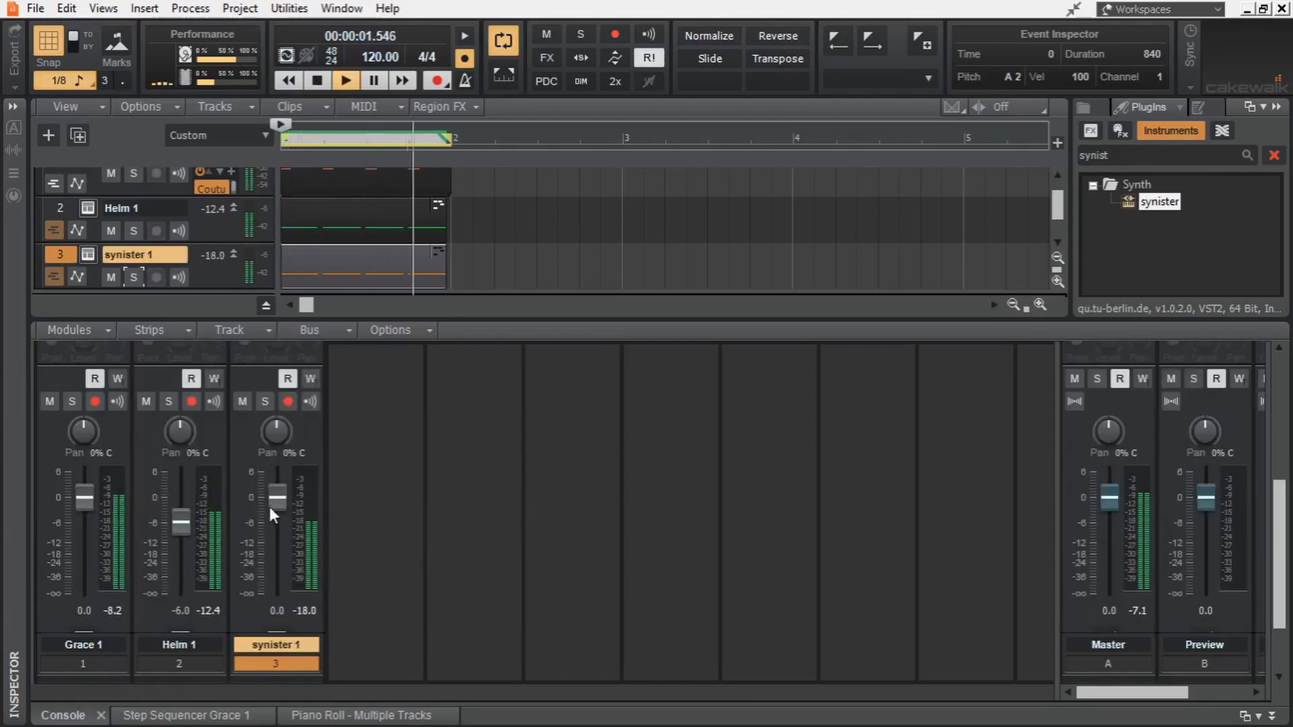
drag(276, 497, 277, 521)
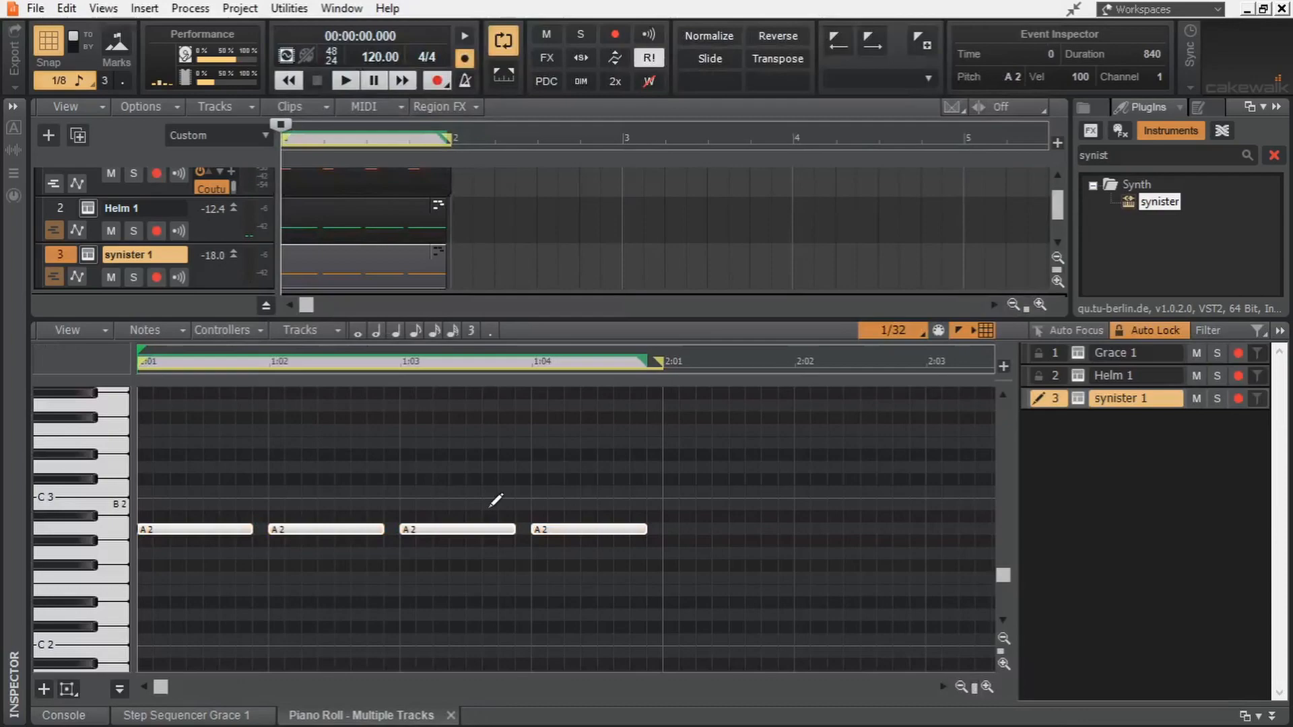
- Try synister 1's piano roll notes an octave lower at A 1 and play the kick
scroll(496, 500, up, 3)
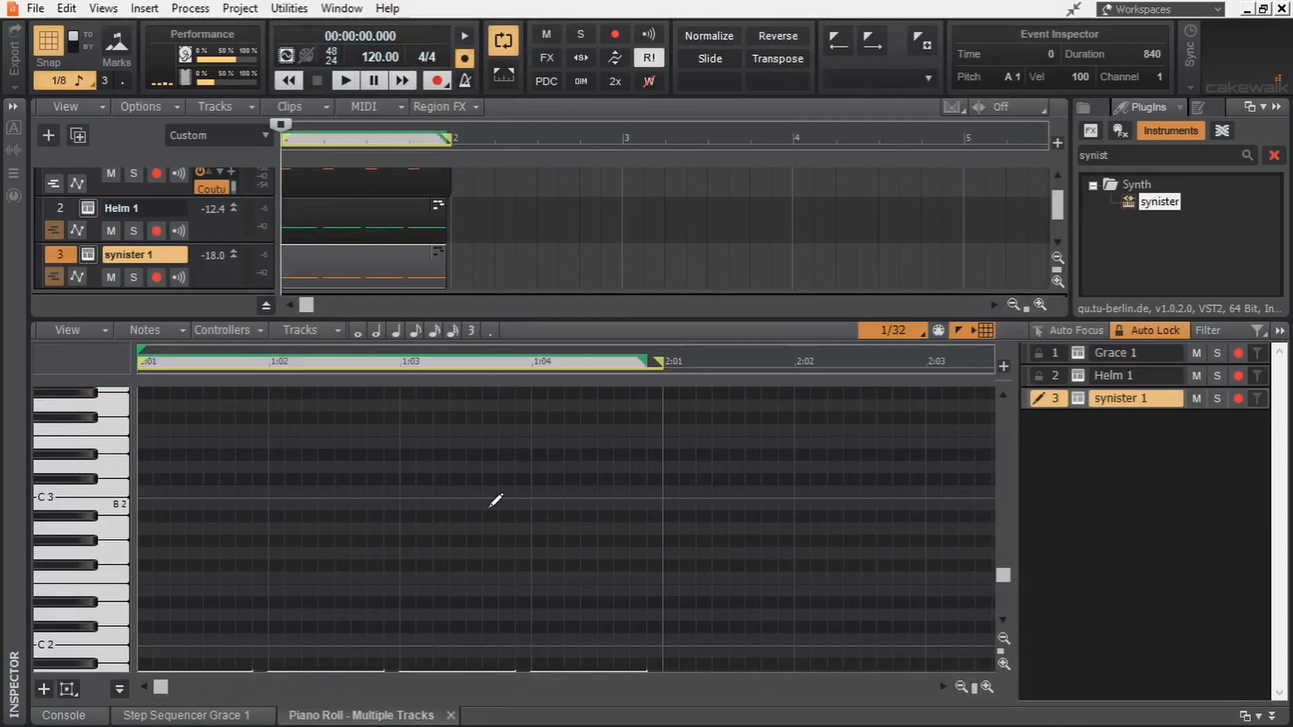
key(space)
scroll(497, 500, down, 3)
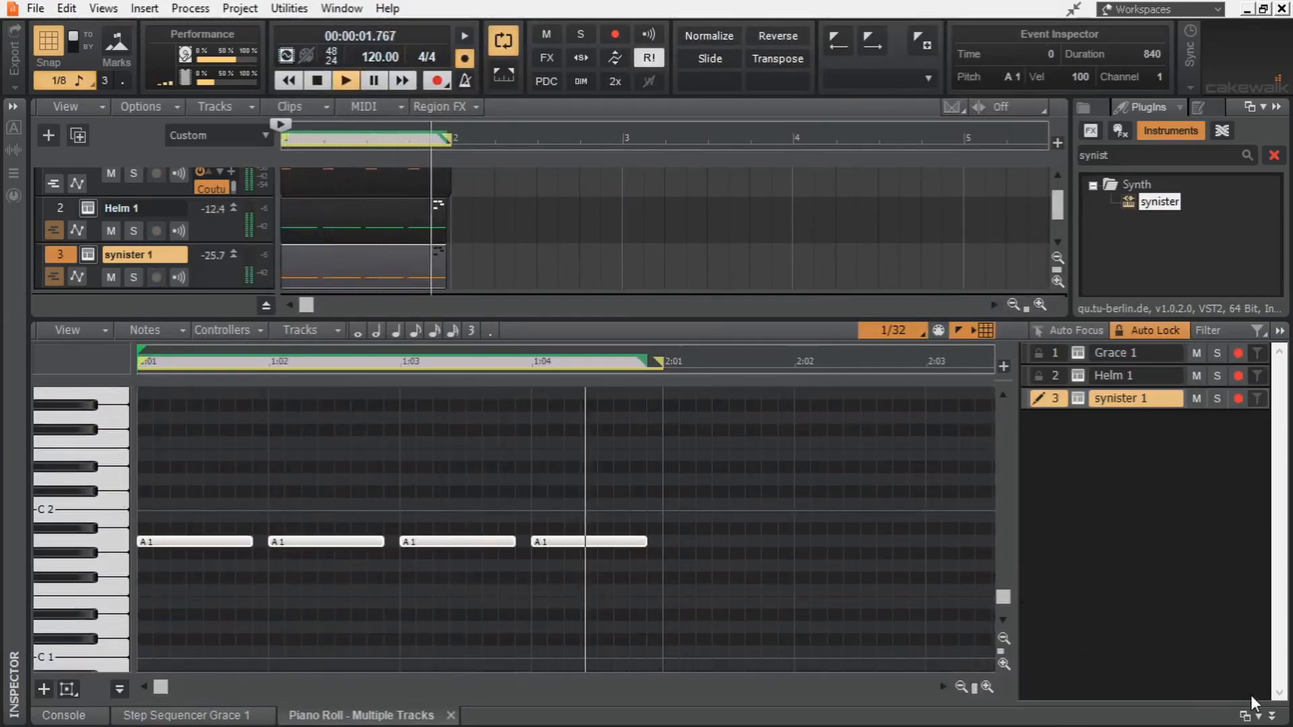
- Shorten synister 1's volume envelope decay to about 0.103 s and enable the KSHMR Essentials effect on the Kick bus
click(1272, 715)
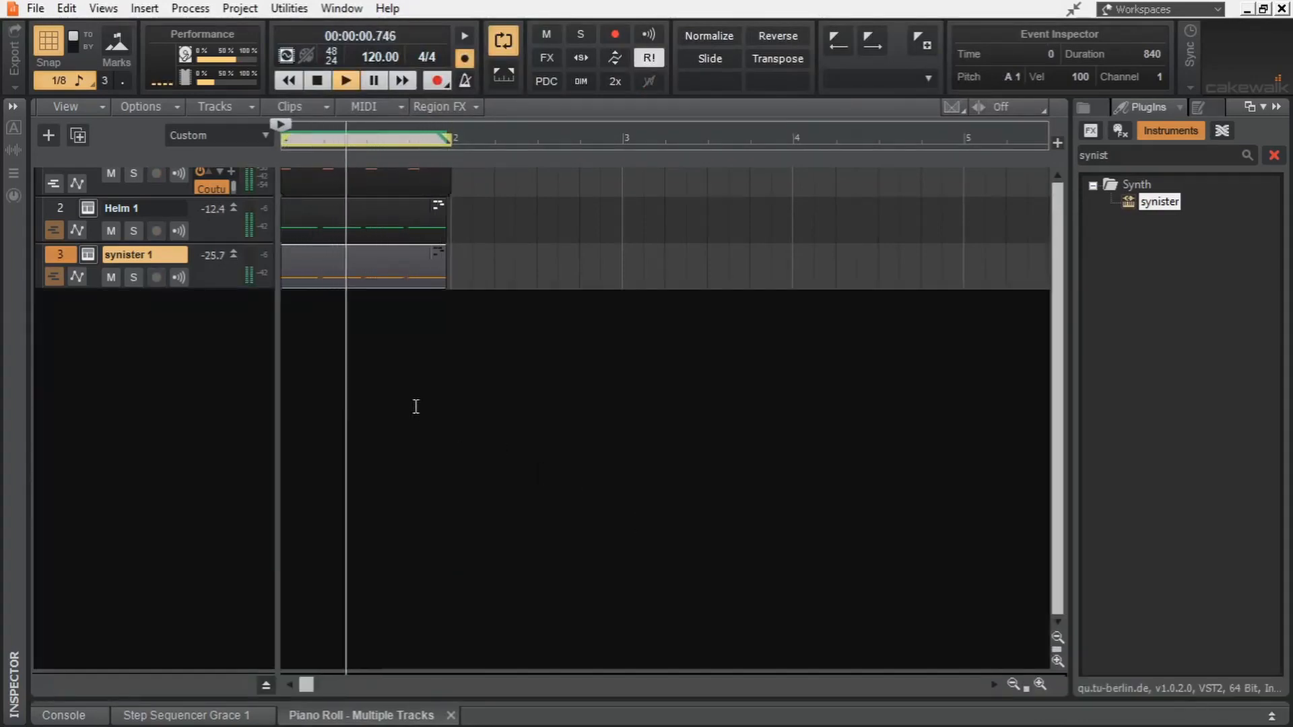
click(88, 254)
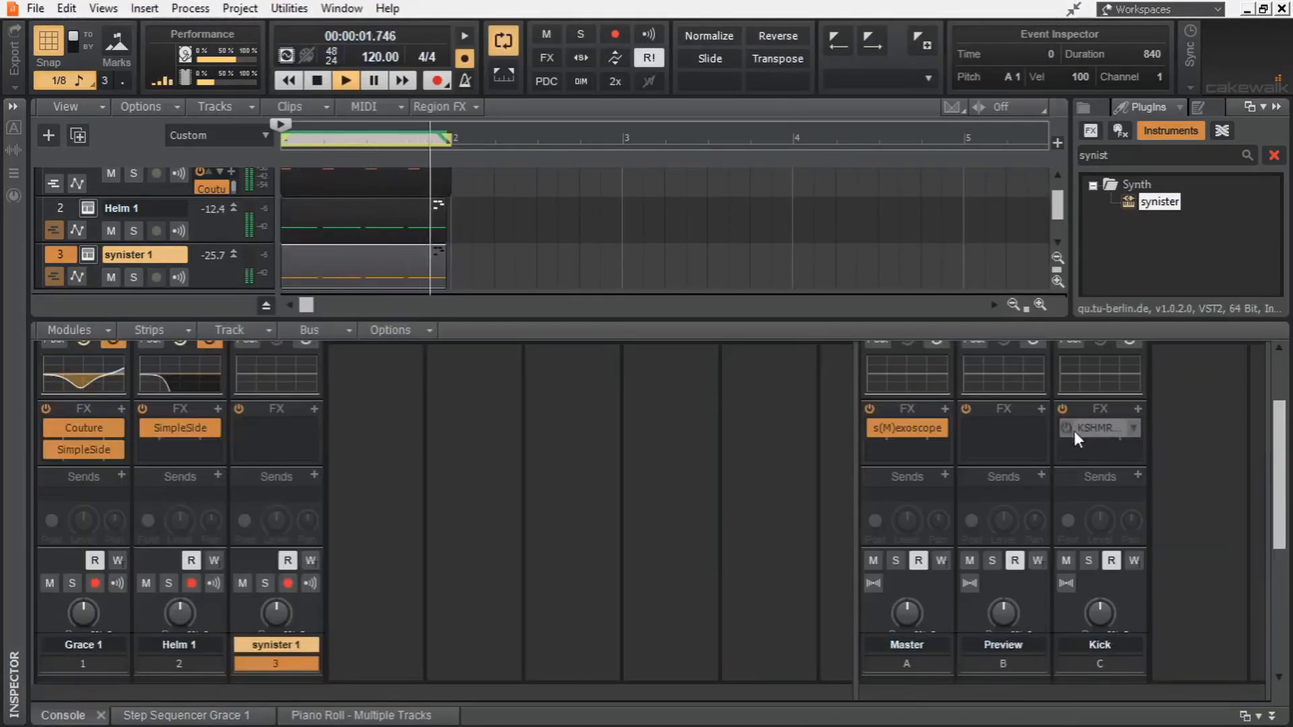
click(1075, 432)
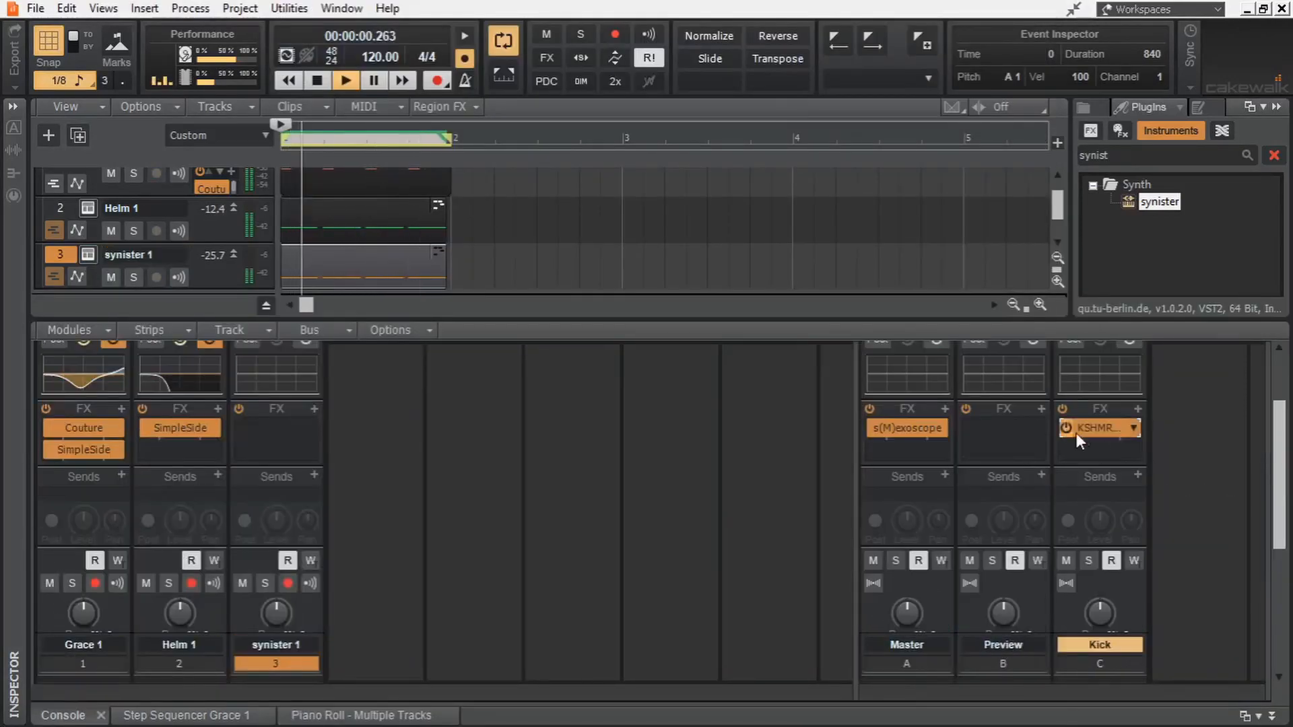
- Lower synister 1's volume fader to -17.0 and compare the kick with the track muted and unmuted
scroll(583, 518, down, 5)
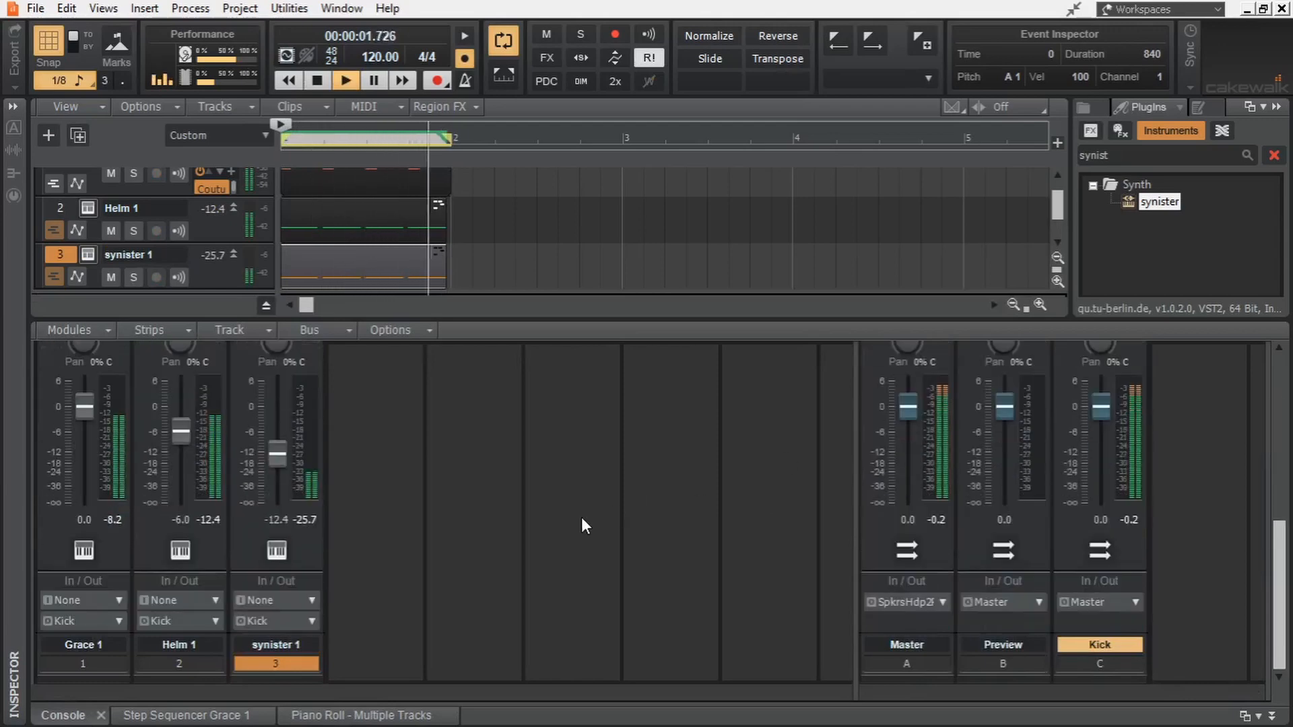
click(273, 462)
scroll(403, 442, up, 3)
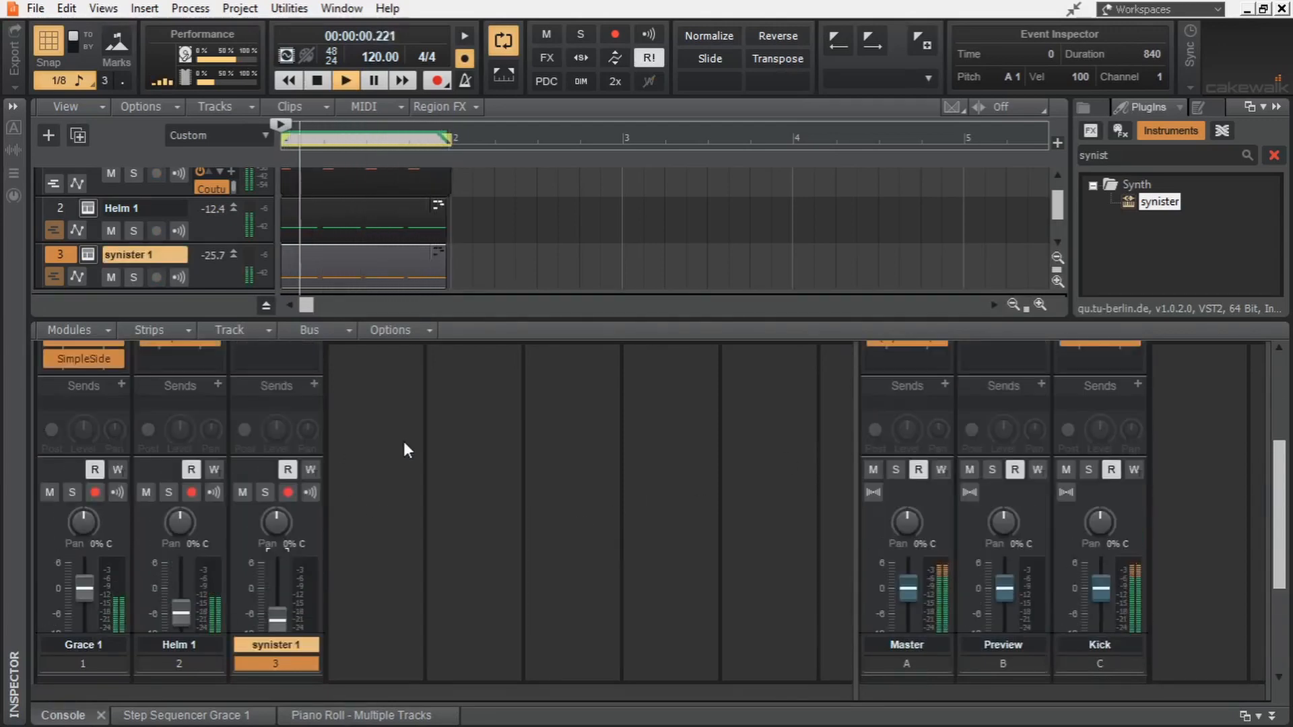
click(243, 491)
click(243, 493)
- Insert a second synister instrument track and copy synister 1's MIDI clip onto it
drag(1160, 201, 204, 355)
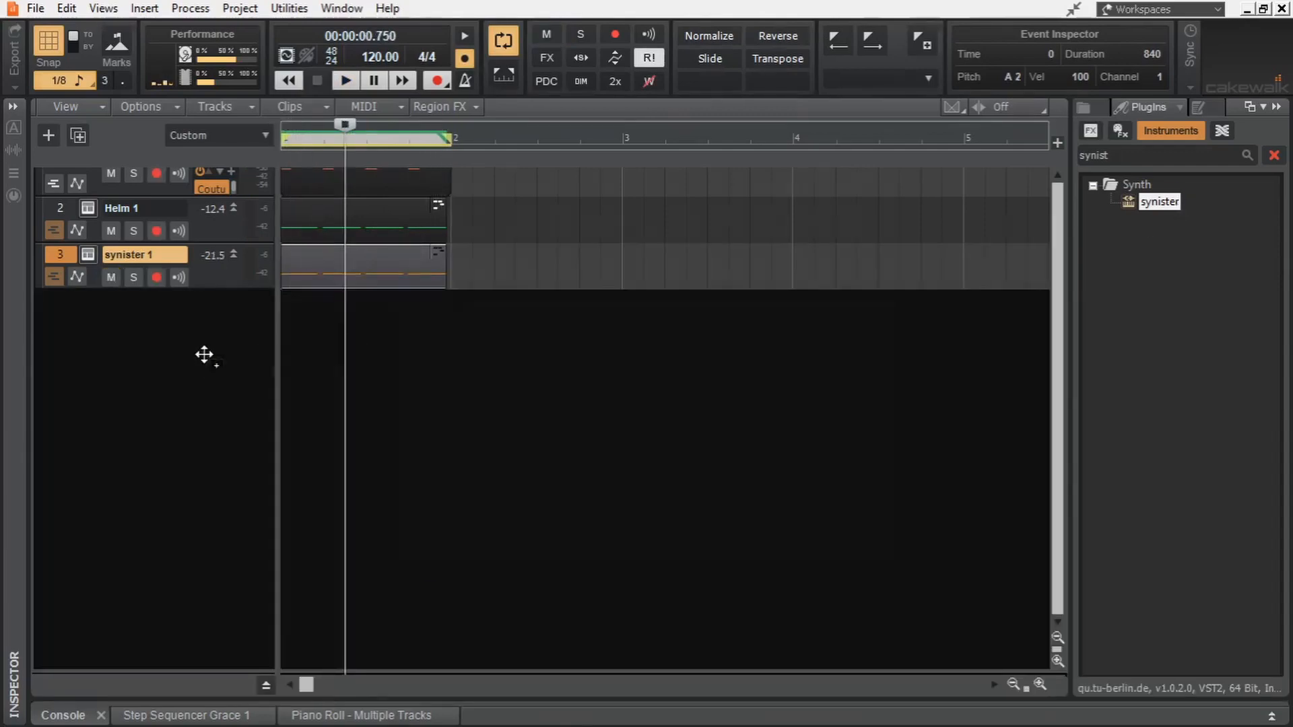
key(Return)
drag(382, 262, 381, 354)
drag(382, 353, 382, 310)
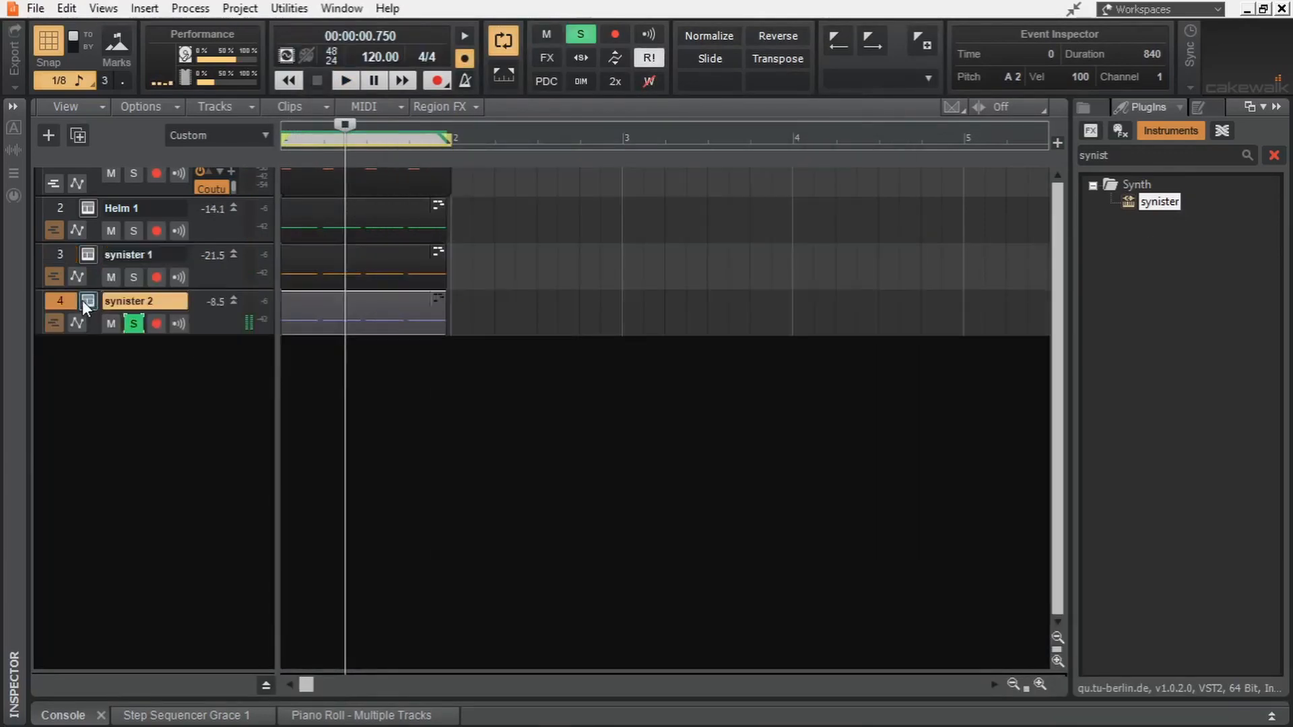
- Set oscillator 1 of synister 2 to noise, switch off oscillators 2 and 3, and open the envelopes section
click(88, 301)
drag(487, 346, 487, 303)
click(593, 164)
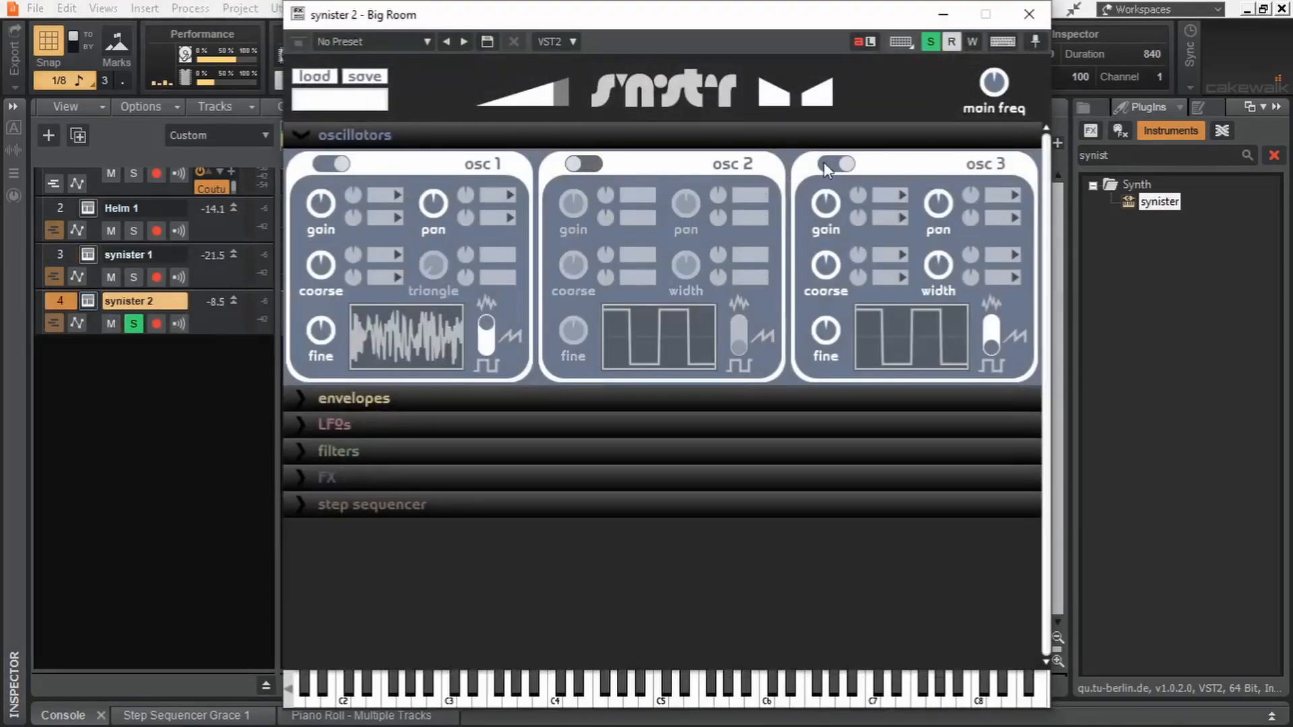
click(827, 164)
click(404, 398)
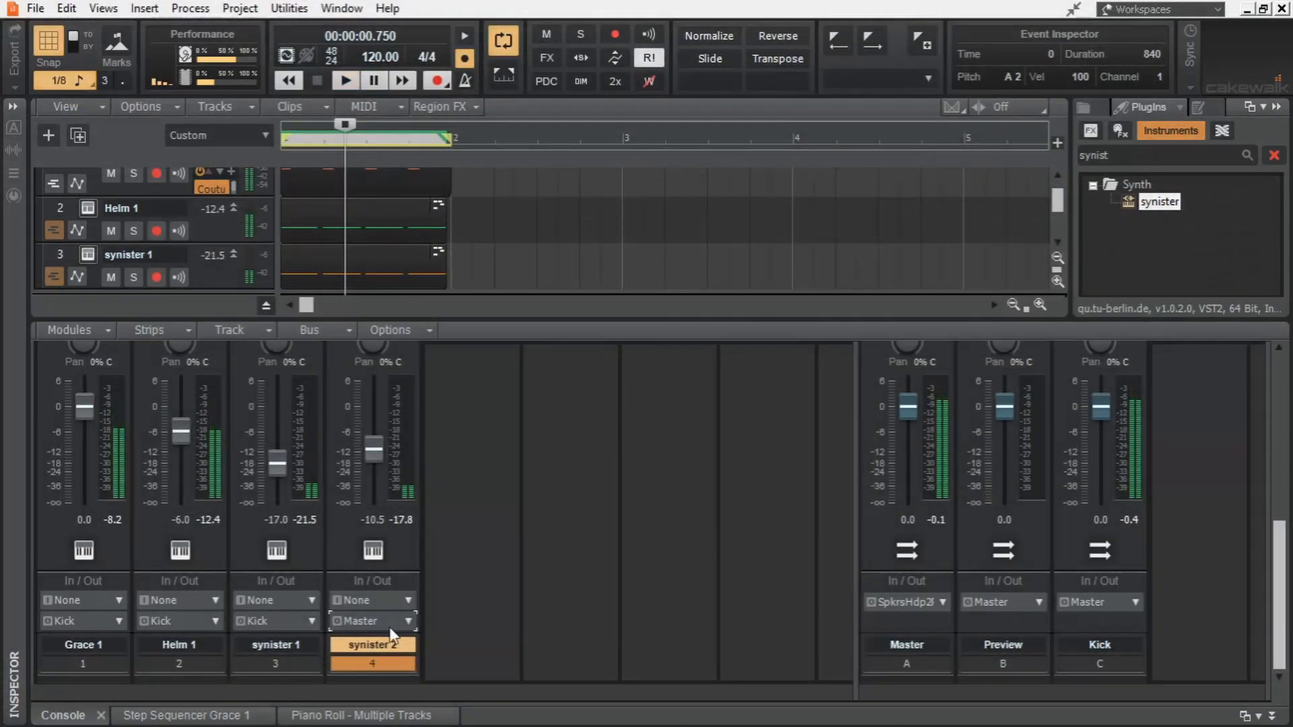
- Route synister 2 to the Kick bus and lower the faders of synister 1 to -18.0 and synister 2 to about -17
click(390, 621)
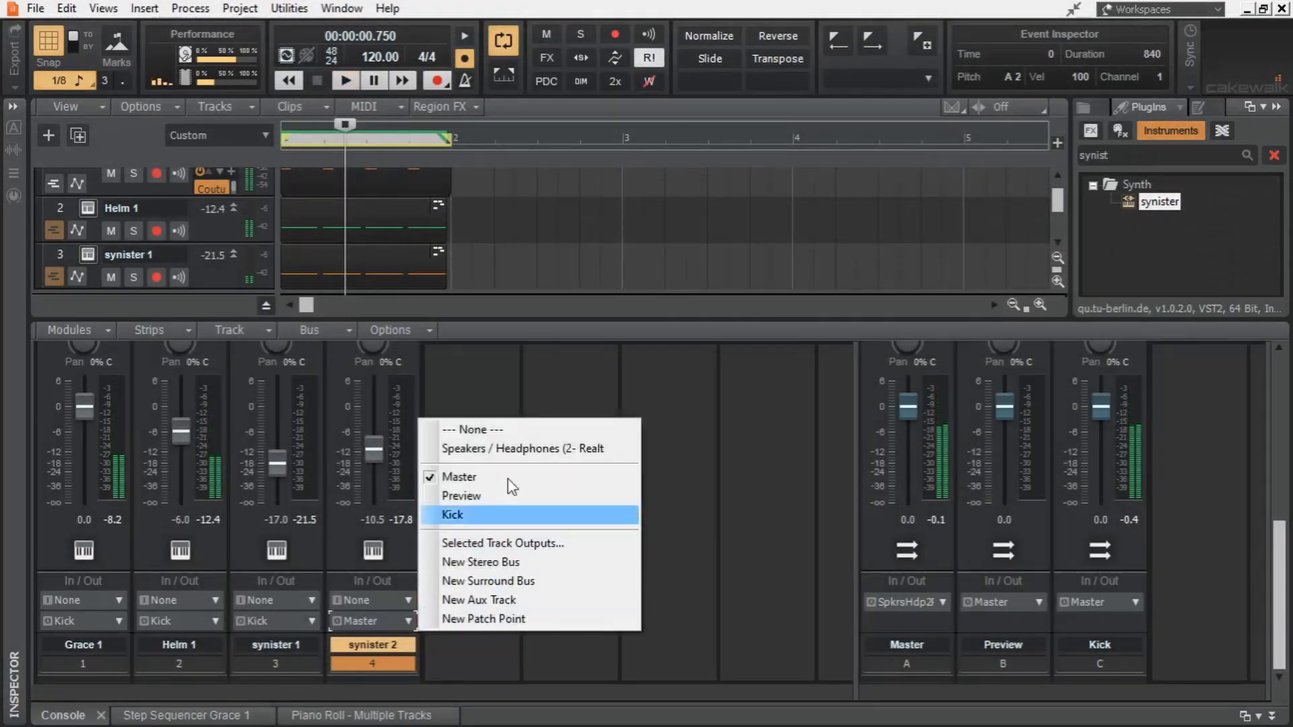
click(499, 519)
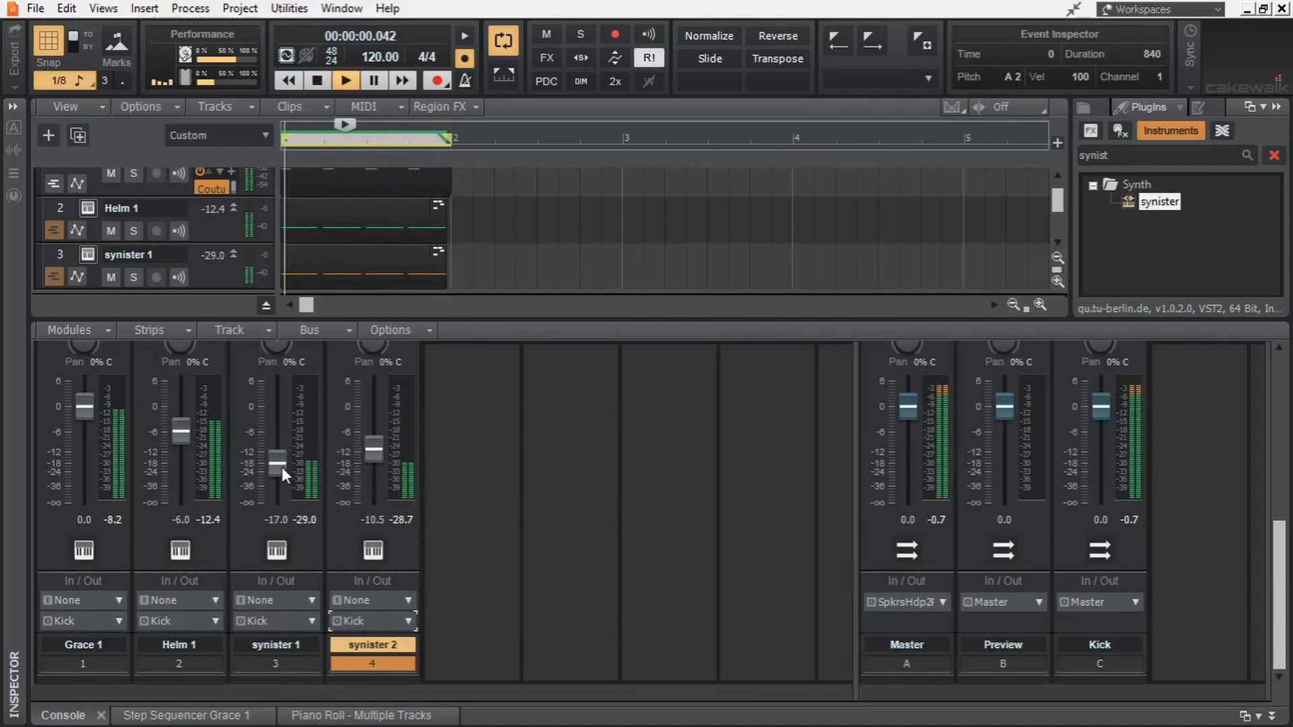
drag(281, 466, 281, 468)
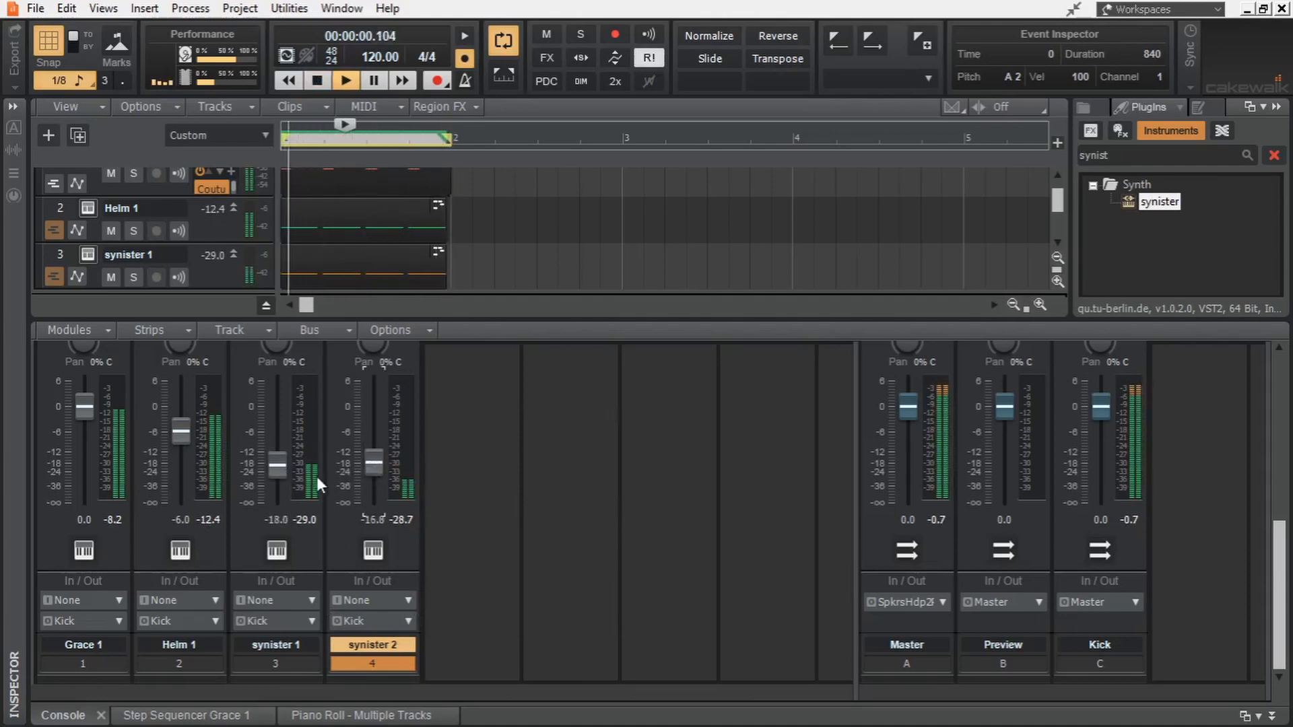
- Enable synister 2's QuadCurve Equalizer and high-pass the noise at about 5657 Hz during playback
scroll(558, 465, up, 5)
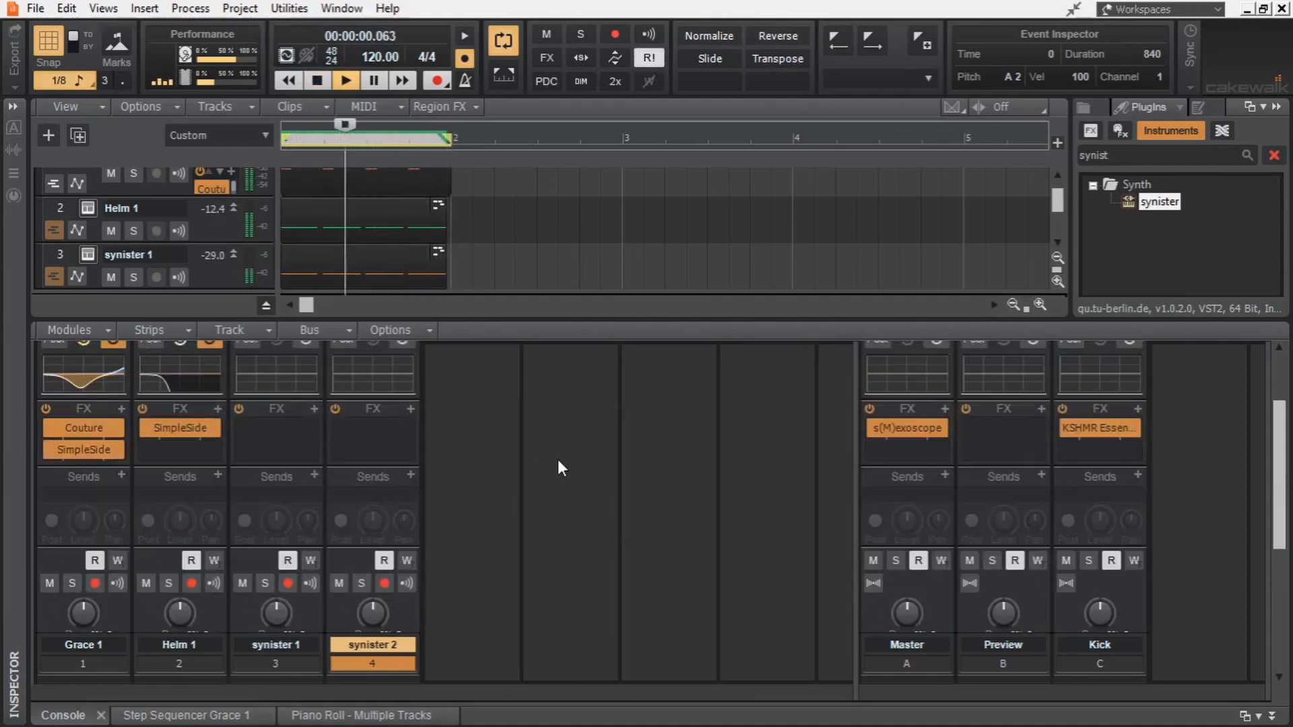
scroll(558, 459, up, 2)
click(409, 399)
double_click(532, 474)
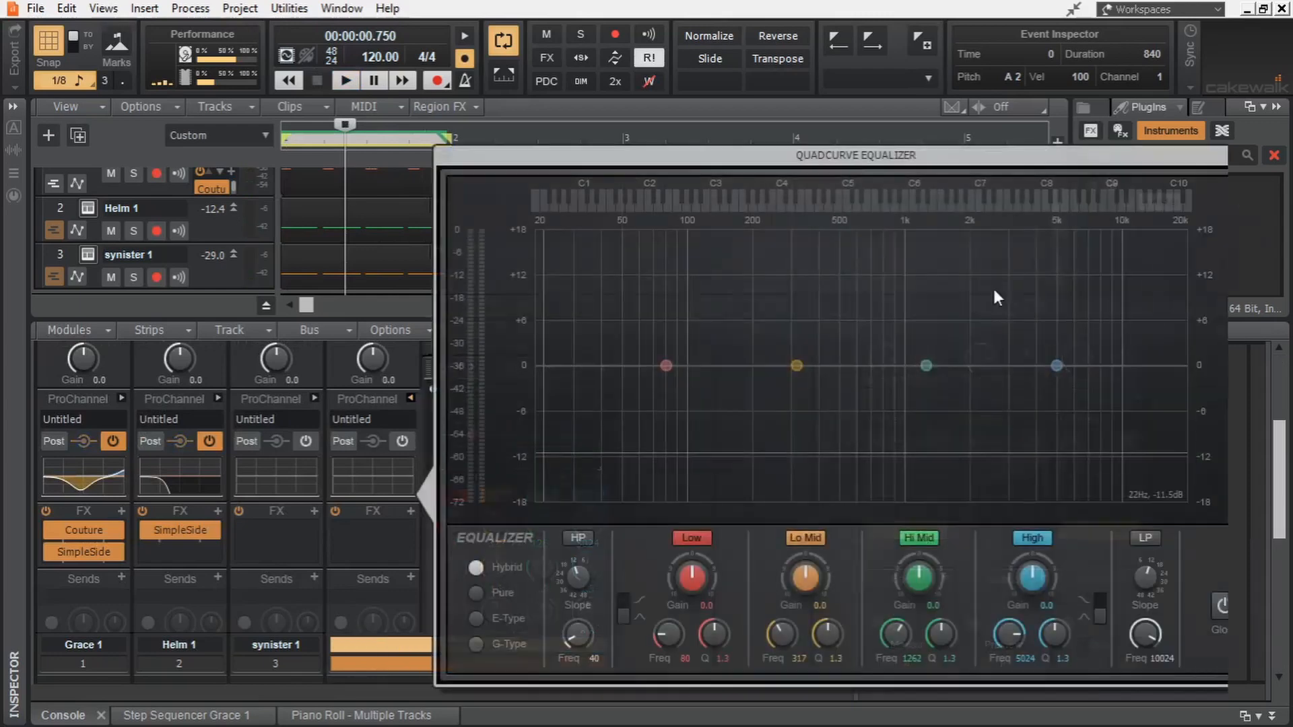
click(1247, 201)
key(space)
click(586, 538)
drag(578, 635, 578, 549)
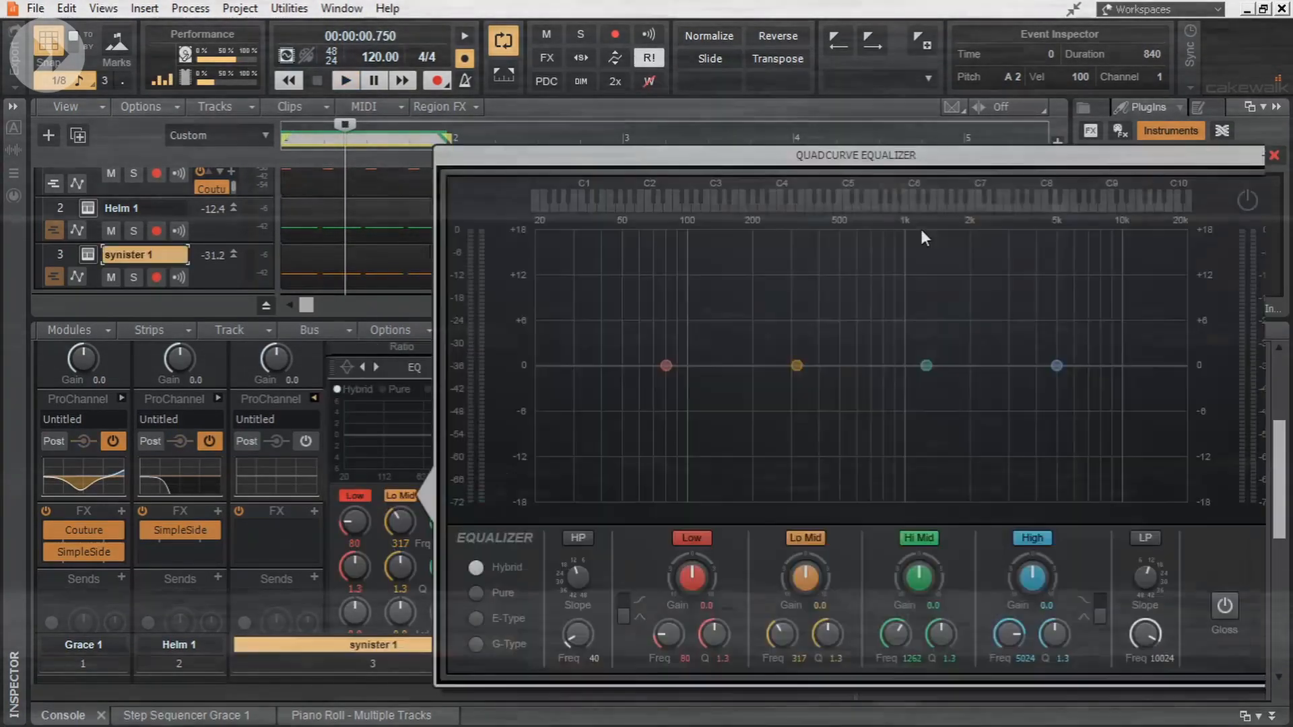
click(578, 538)
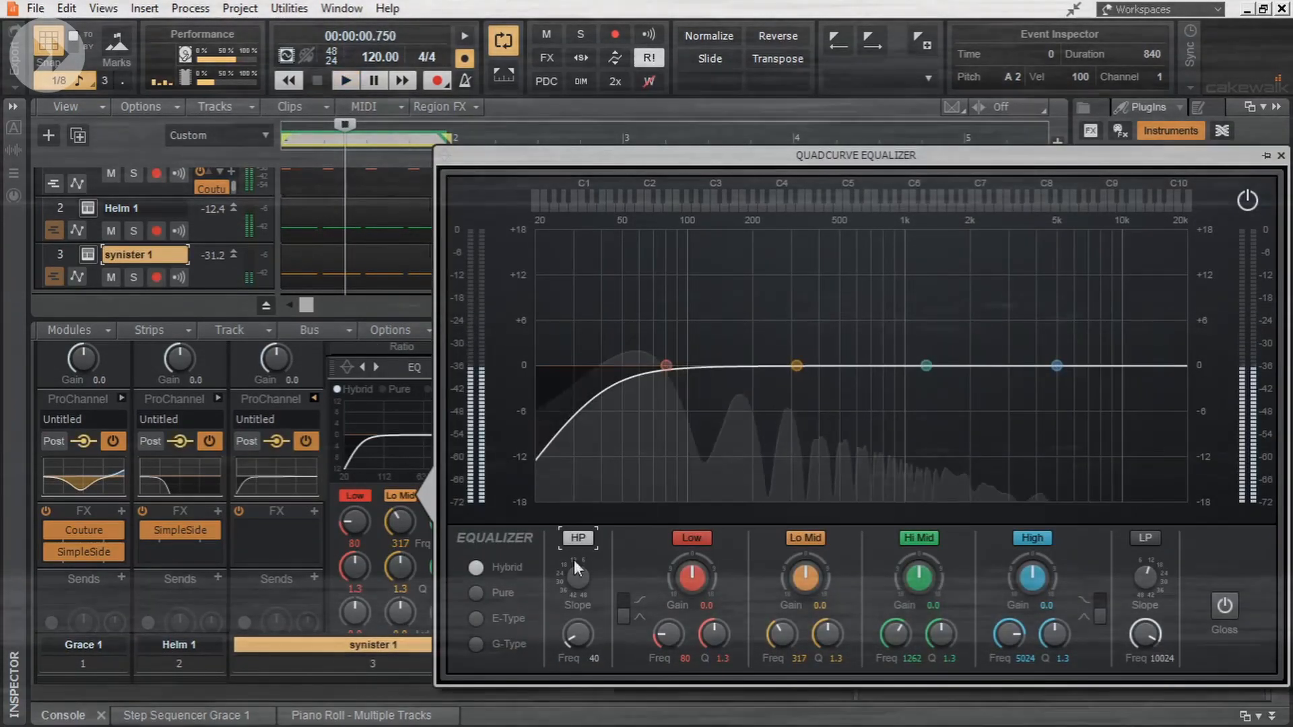
drag(578, 634, 578, 664)
click(578, 538)
- Cut synister 1's lows with a very wide Low band at about 26 Hz, -12.5 dB and Q 0.1, and play the kick
drag(668, 367, 635, 461)
drag(710, 634, 707, 677)
drag(633, 459, 566, 459)
key(space)
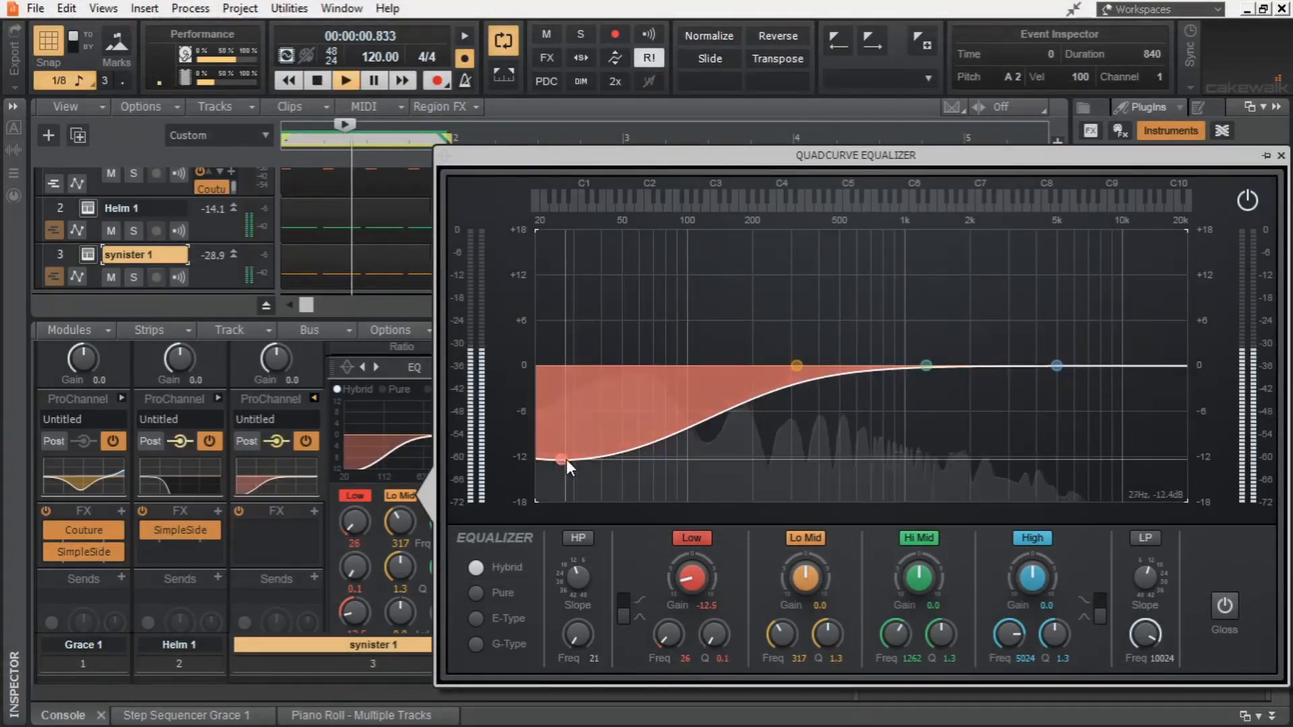
- Add a Lo Mid cut of -4.3 dB at 297 Hz with Q 0.9 on synister 1 and deepen the Low cut to -13.2 dB at 25 Hz
drag(797, 365, 790, 398)
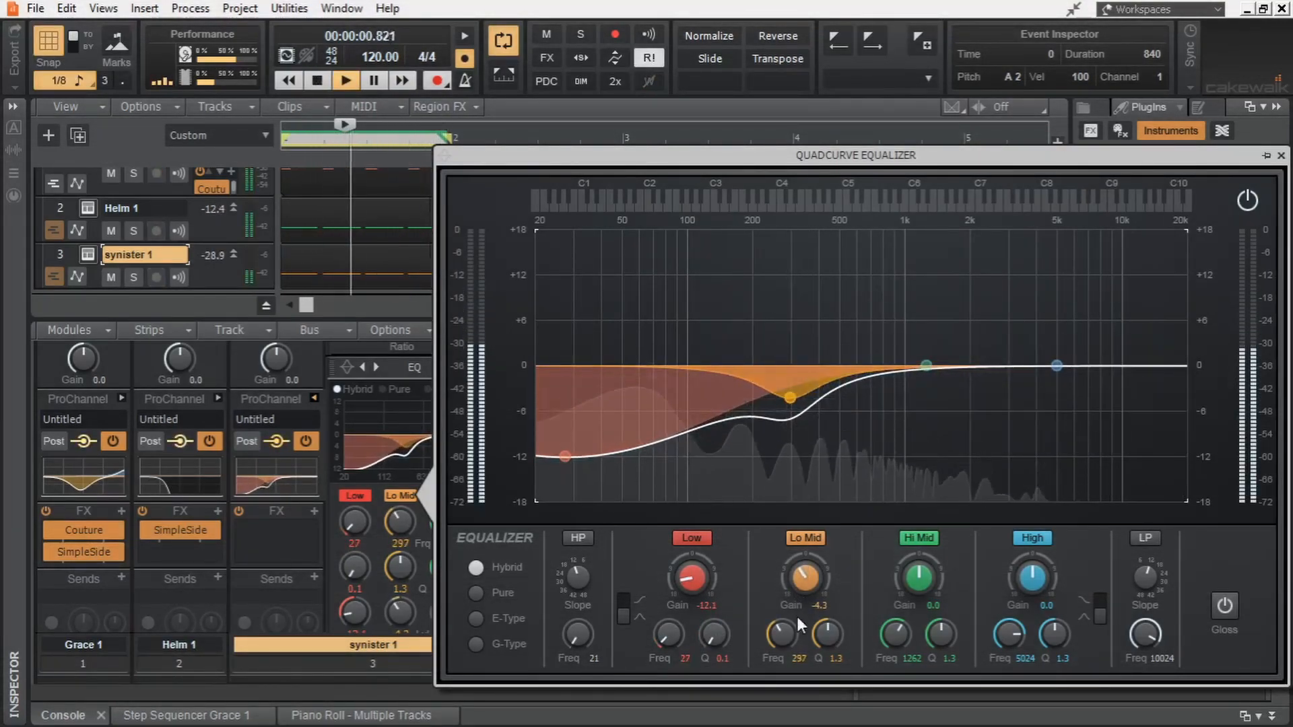
drag(827, 631, 827, 643)
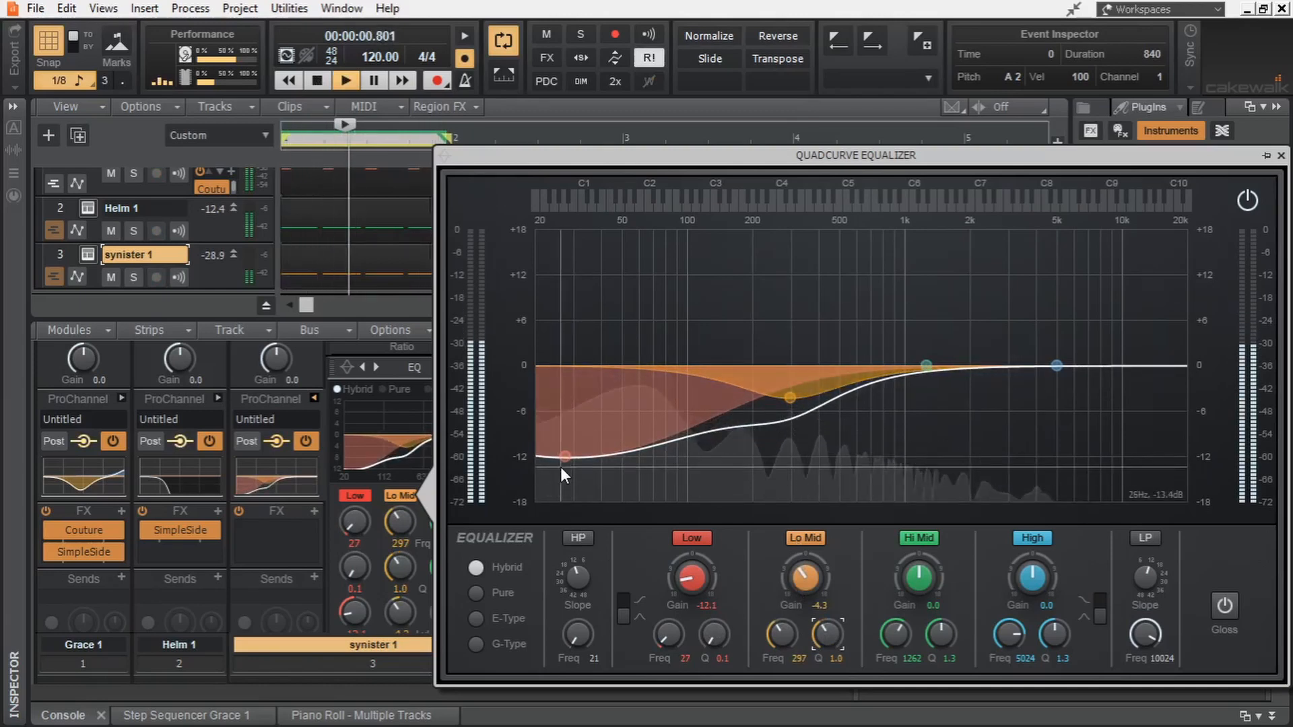
drag(561, 468, 552, 476)
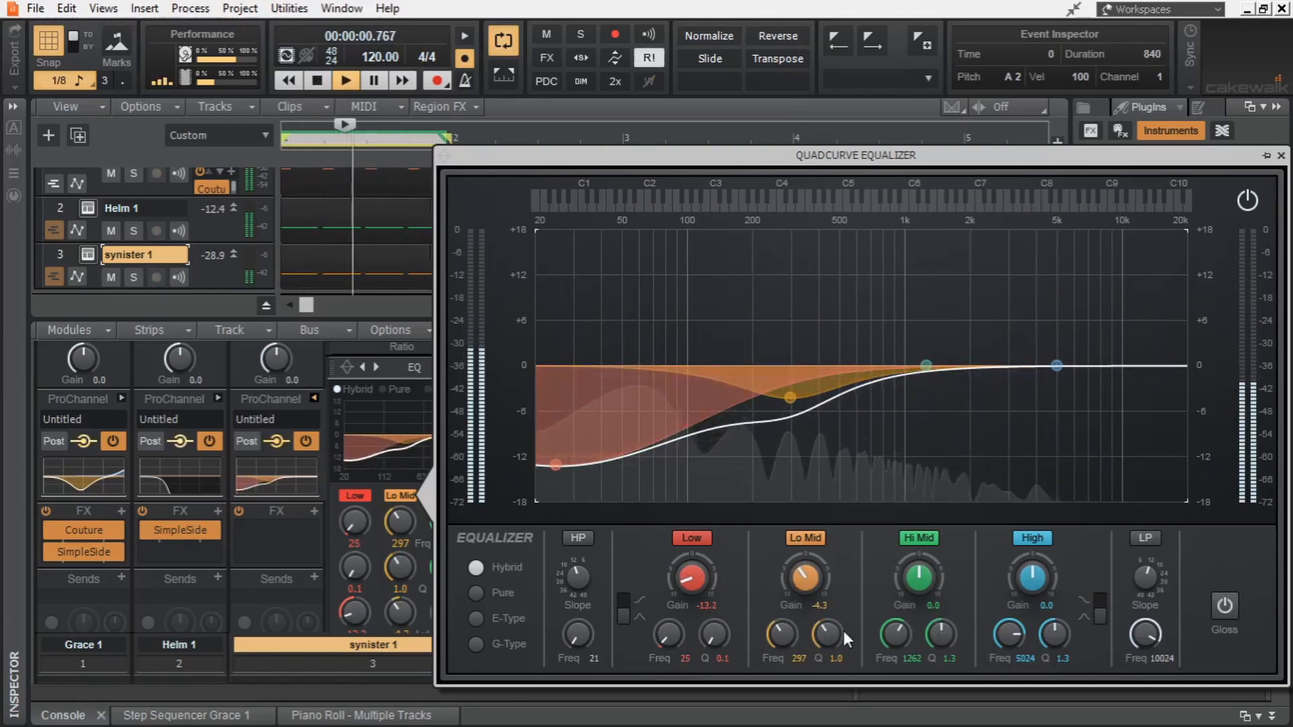
drag(842, 630, 842, 635)
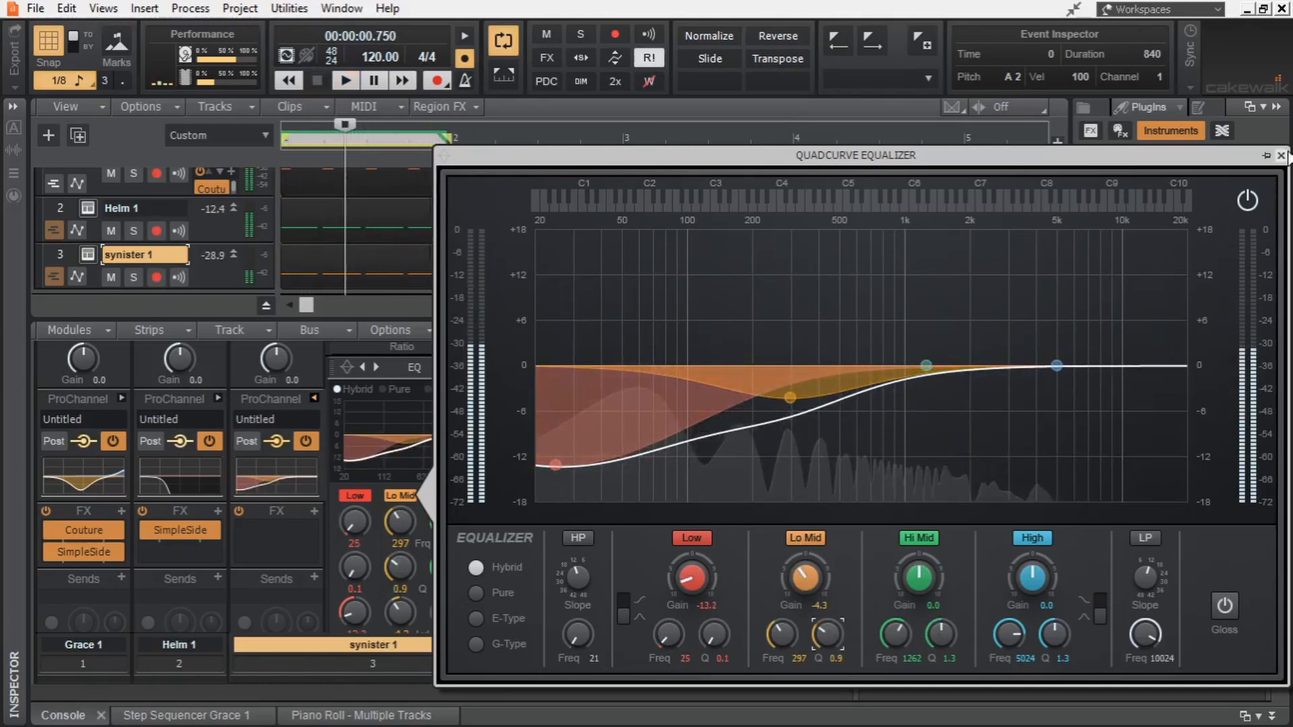
click(1282, 155)
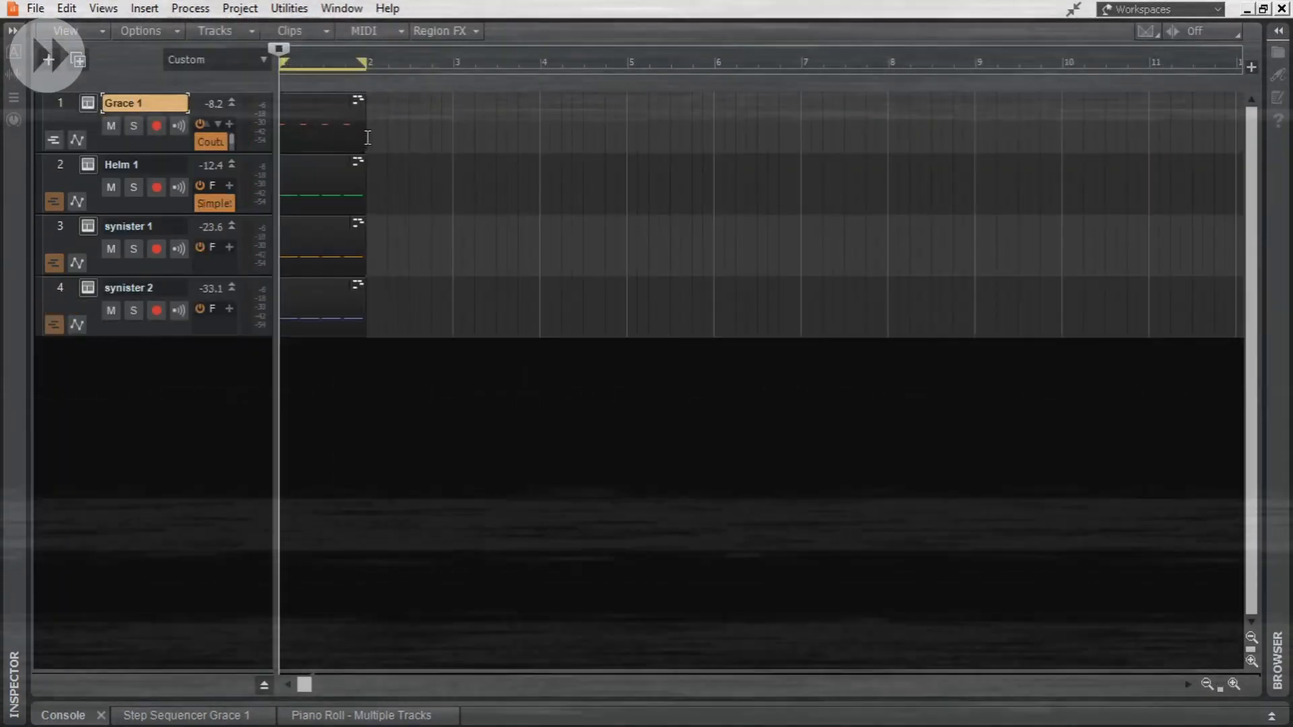
- Extend Grace 1's clip to the start of bar 5 and duplicate the Helm 1, synister 1 and synister 2 clips into bar 2
drag(368, 137, 627, 133)
drag(289, 190, 370, 320)
key(ctrl+d)
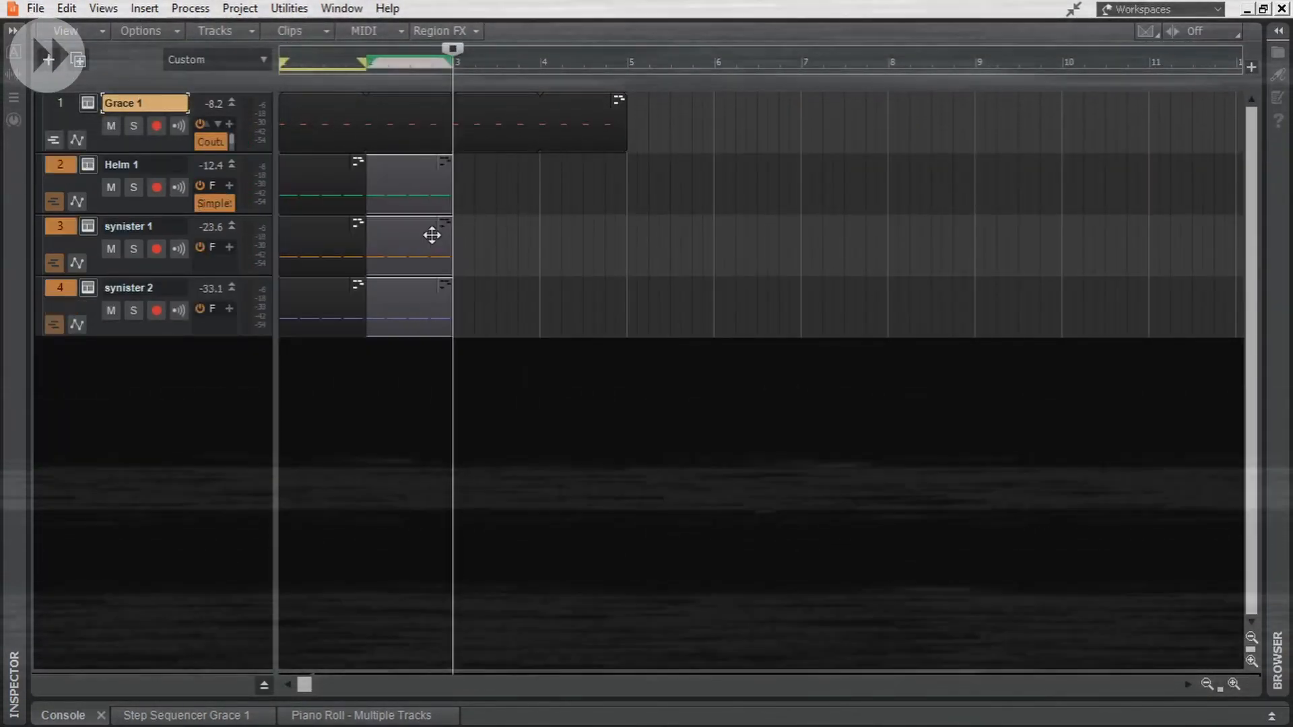
- Duplicate Helm 1's clip into bar 3 and open the new clip in the piano roll
click(431, 178)
key(ctrl+d)
double_click(497, 161)
click(496, 161)
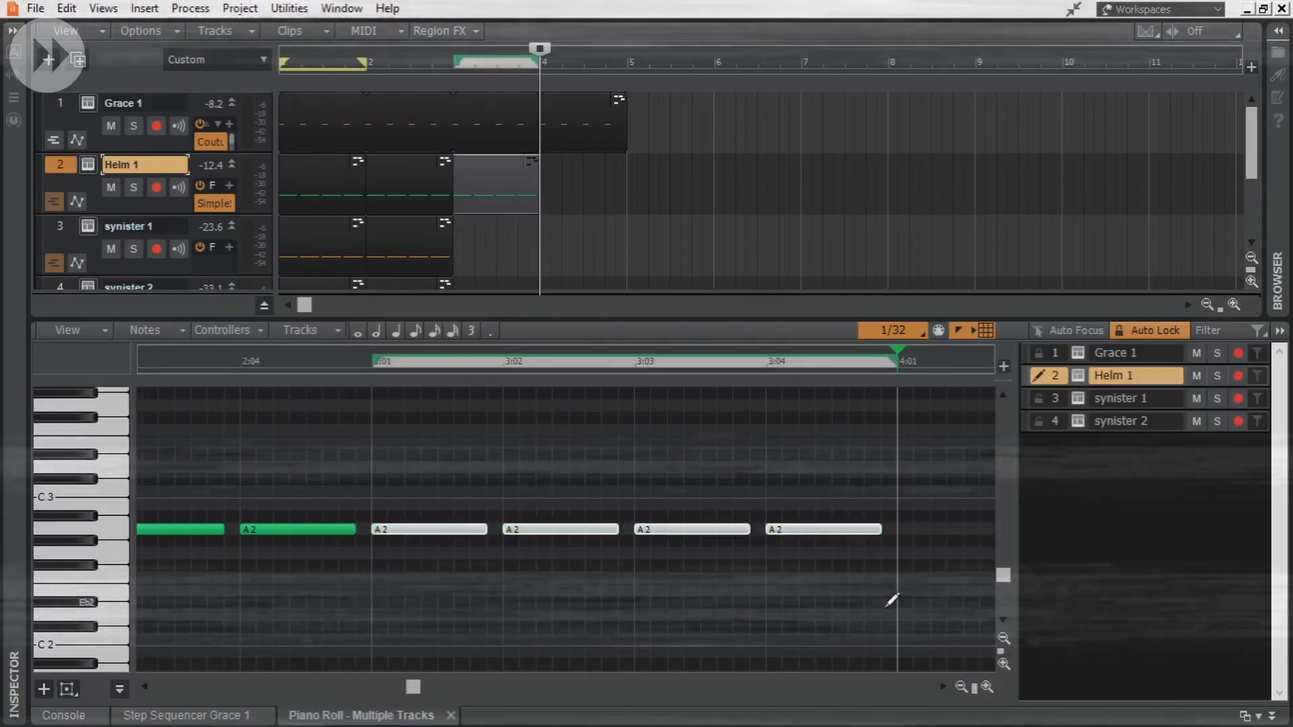
- Transpose Helm 1's bar 3 notes up three semitones to C3 and copy the clip to bar 3 of synister 1 and synister 2
key(Up)
key(Up)
key(Up)
key(d)
drag(489, 175, 489, 237)
drag(489, 238, 489, 300)
- Duplicate Helm 1's bar 3 clip into bar 4 and transpose the new clip's notes down to G2
click(506, 179)
key(ctrl+d)
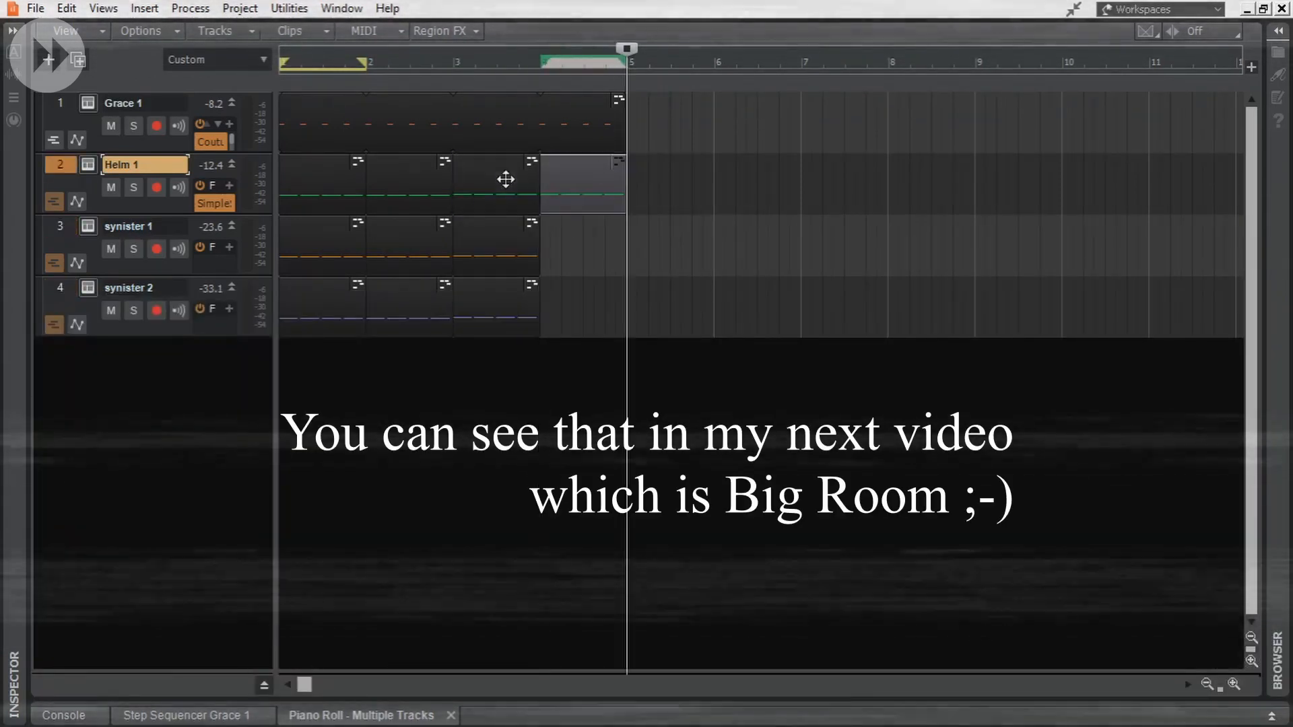
double_click(598, 173)
key(Down)
key(Down)
key(Down)
key(Down)
key(Down)
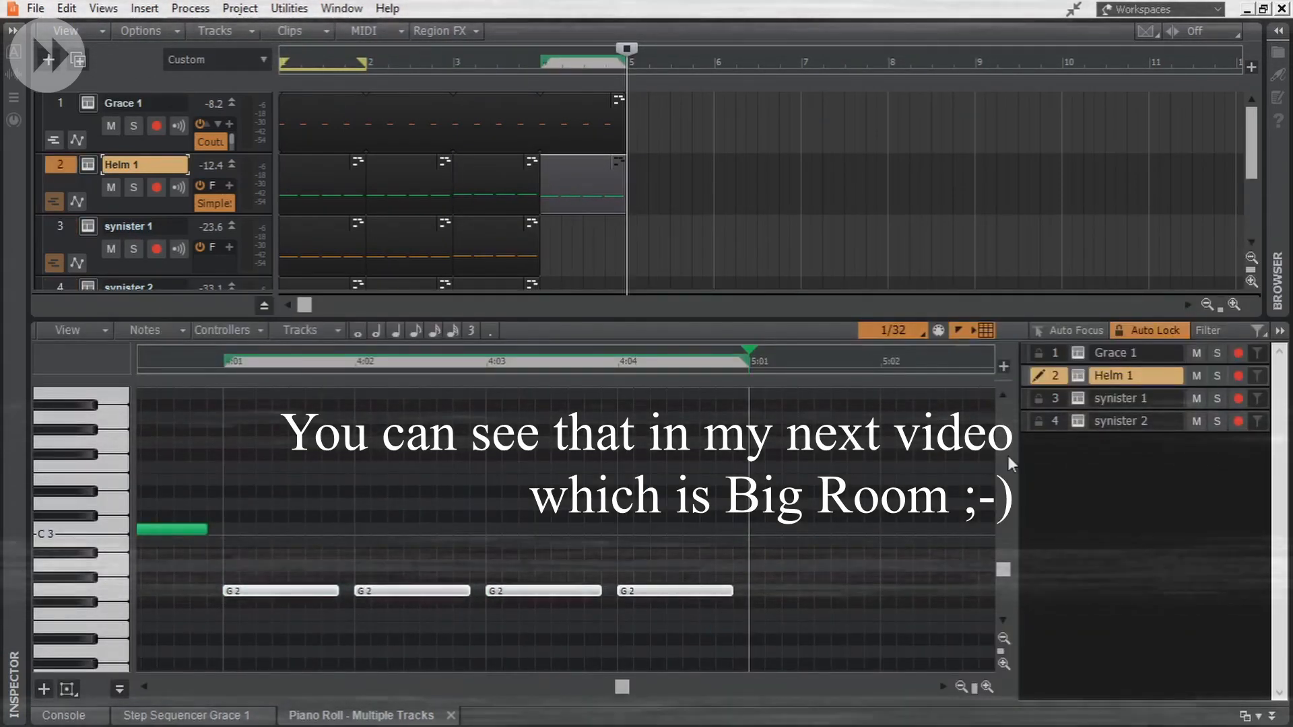
- Copy Helm 1's bar 4 clip to bar 4 of the synister 1 and synister 2 tracks
key(d)
drag(588, 173, 589, 237)
drag(589, 237, 588, 301)
- Extend the loop region to the start of bar 5 and play the four-bar pattern from the beginning
drag(362, 62, 627, 63)
key(w)
key(ctrl+Right)
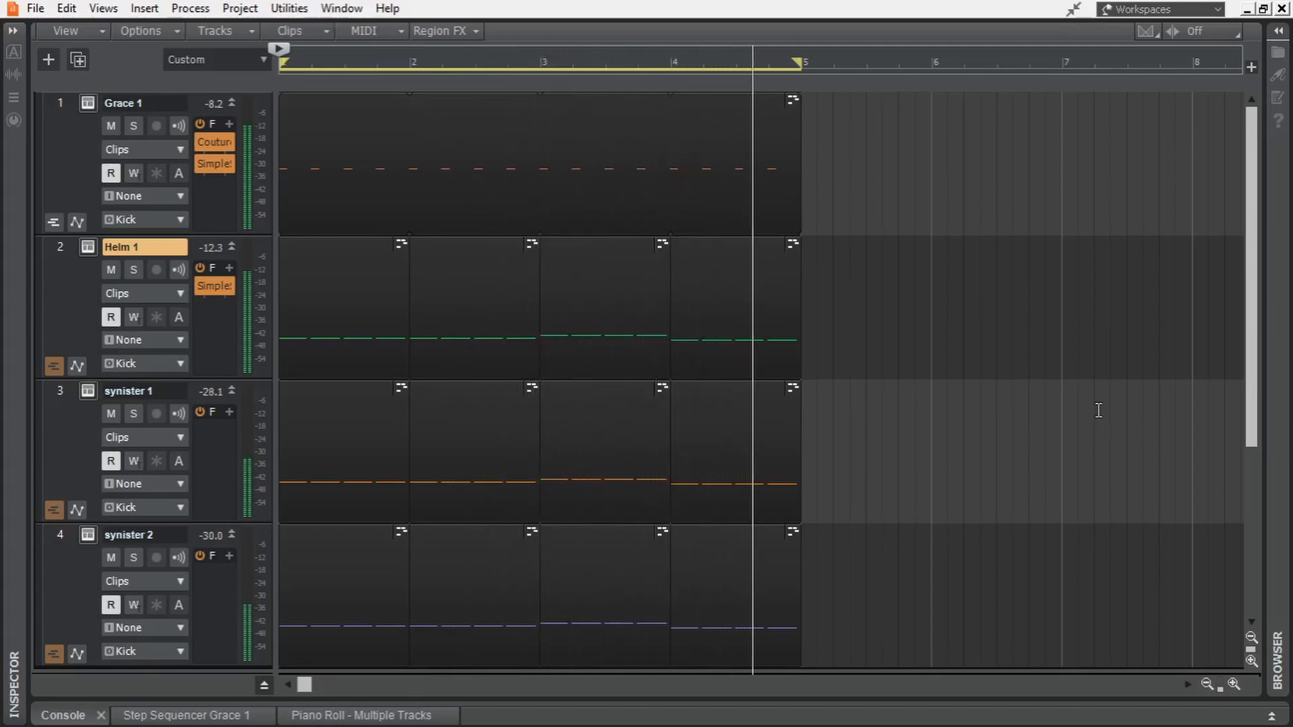
key(space)
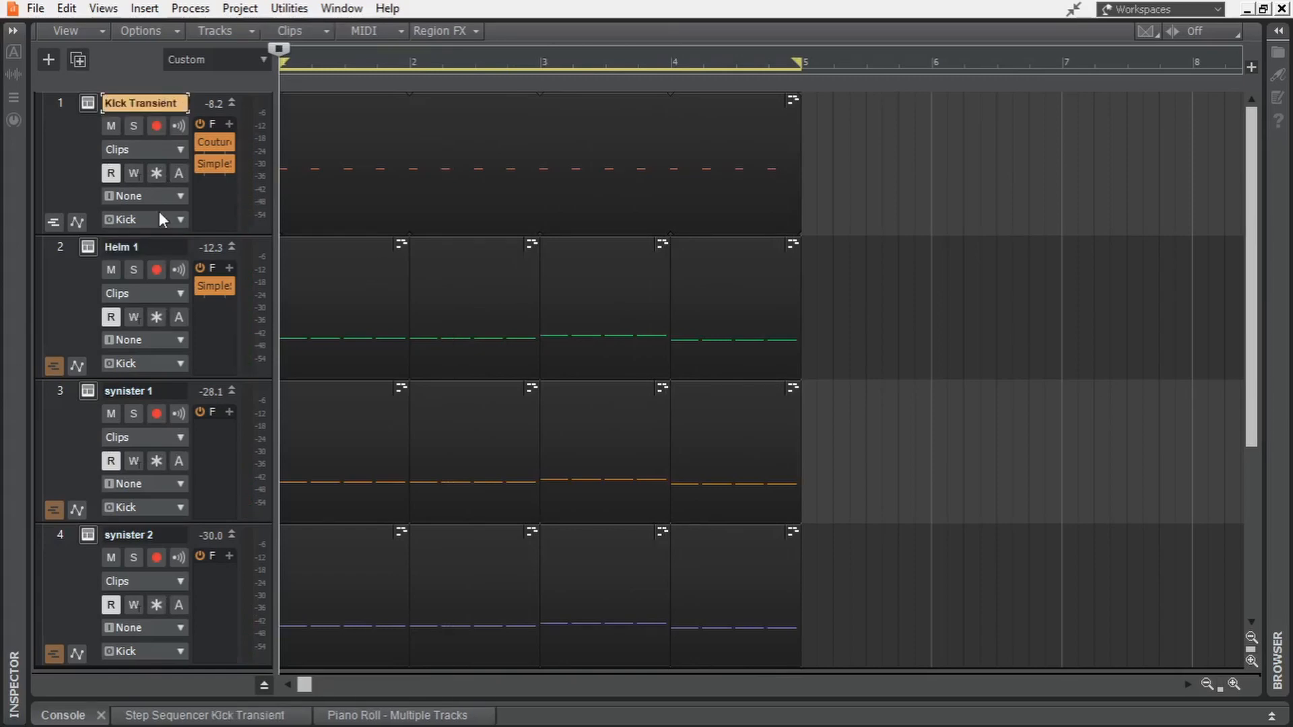
- Rename the Helm 1 track as Kick Sub and the synister 1 track as Kick Mid
key(Tab)
text(Kick Sub)
key(Tab)
text(Kick)
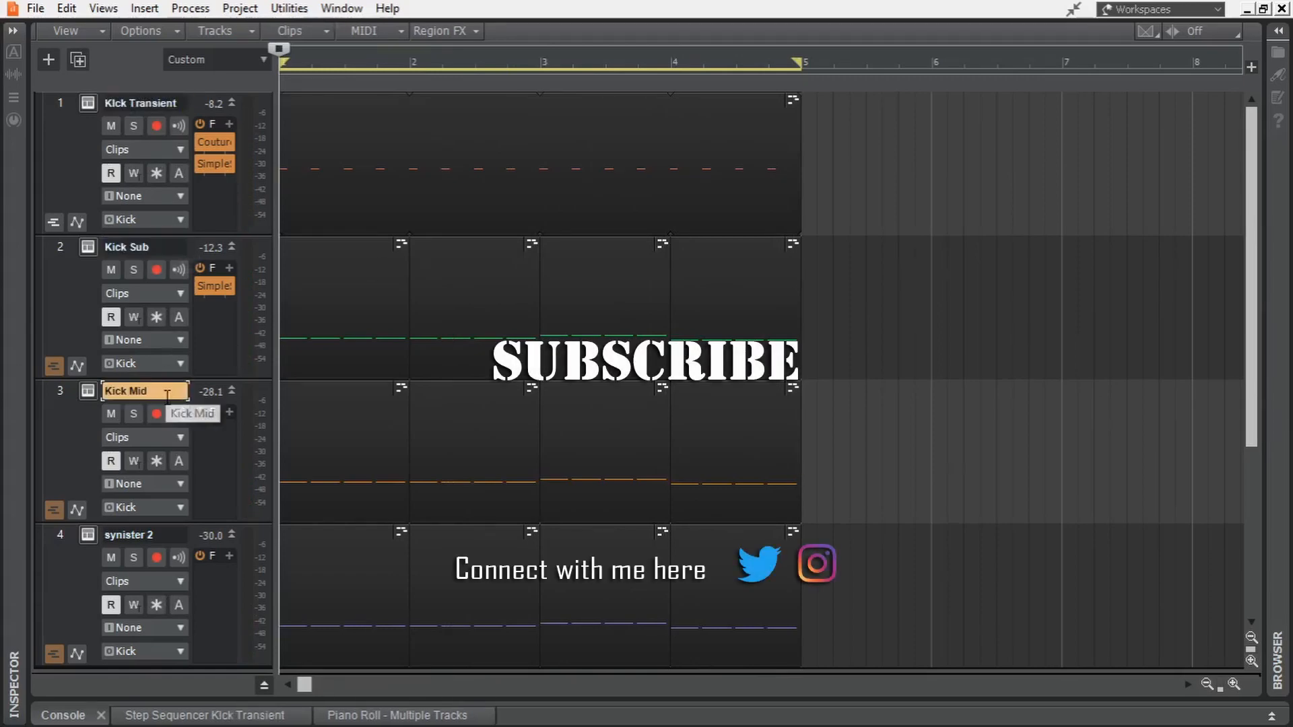
- Move all four kick tracks into a new track folder and name the folder Kick
drag(62, 105, 58, 591)
right_click(56, 464)
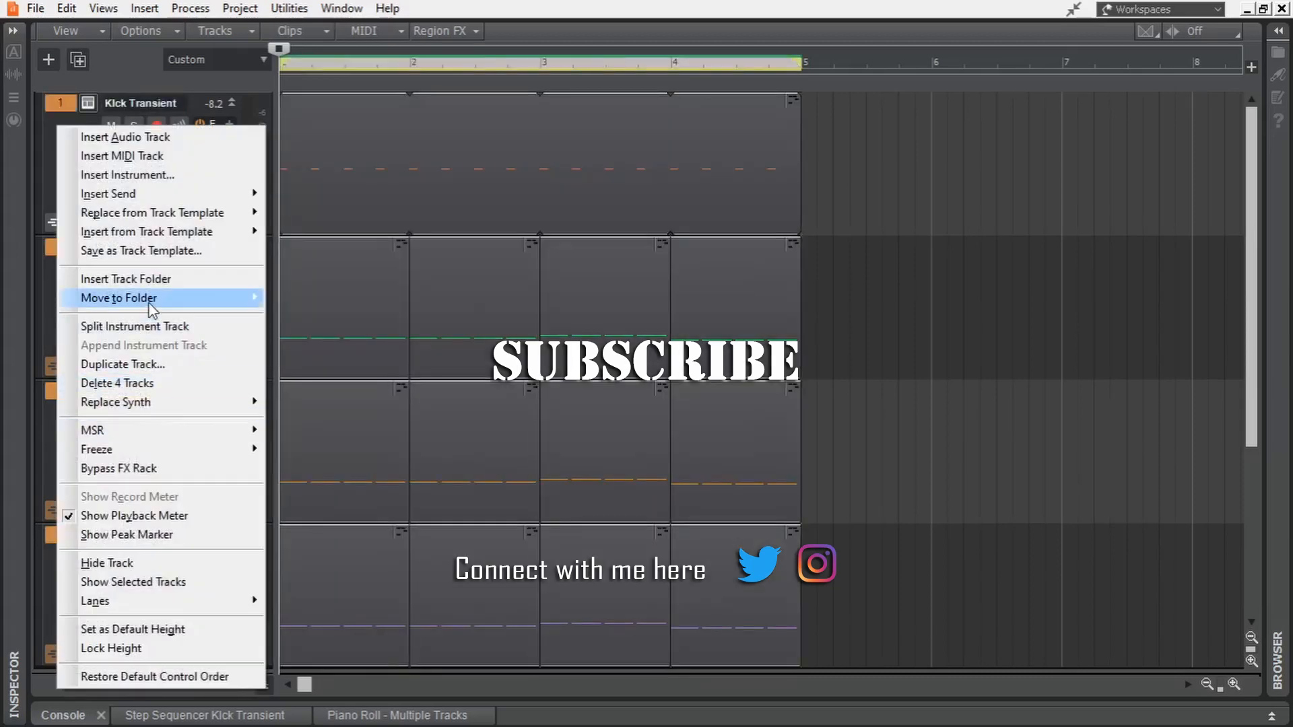
mouse_move(151, 300)
click(303, 300)
double_click(153, 101)
- Reduce the height of the four tracks in the Kick folder together and clear the selection
drag(63, 156, 67, 599)
scroll(86, 438, down, 2)
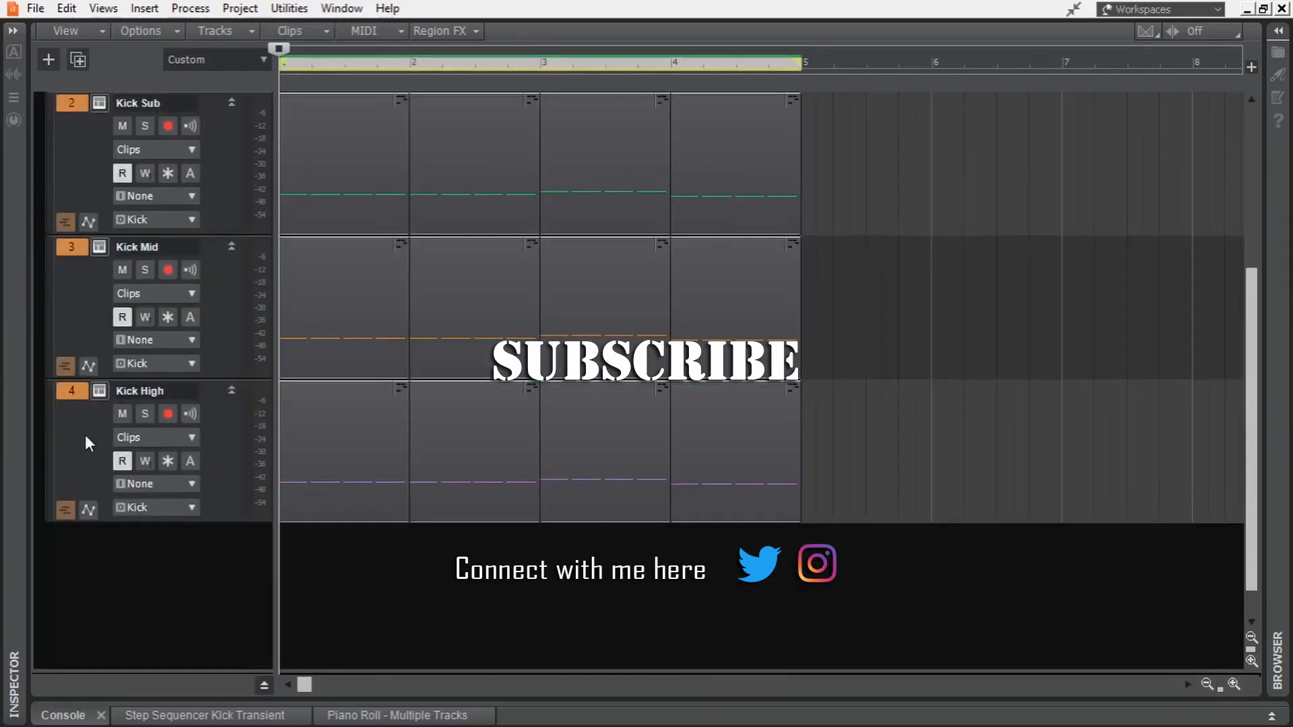
scroll(85, 438, up, 2)
drag(116, 280, 140, 187)
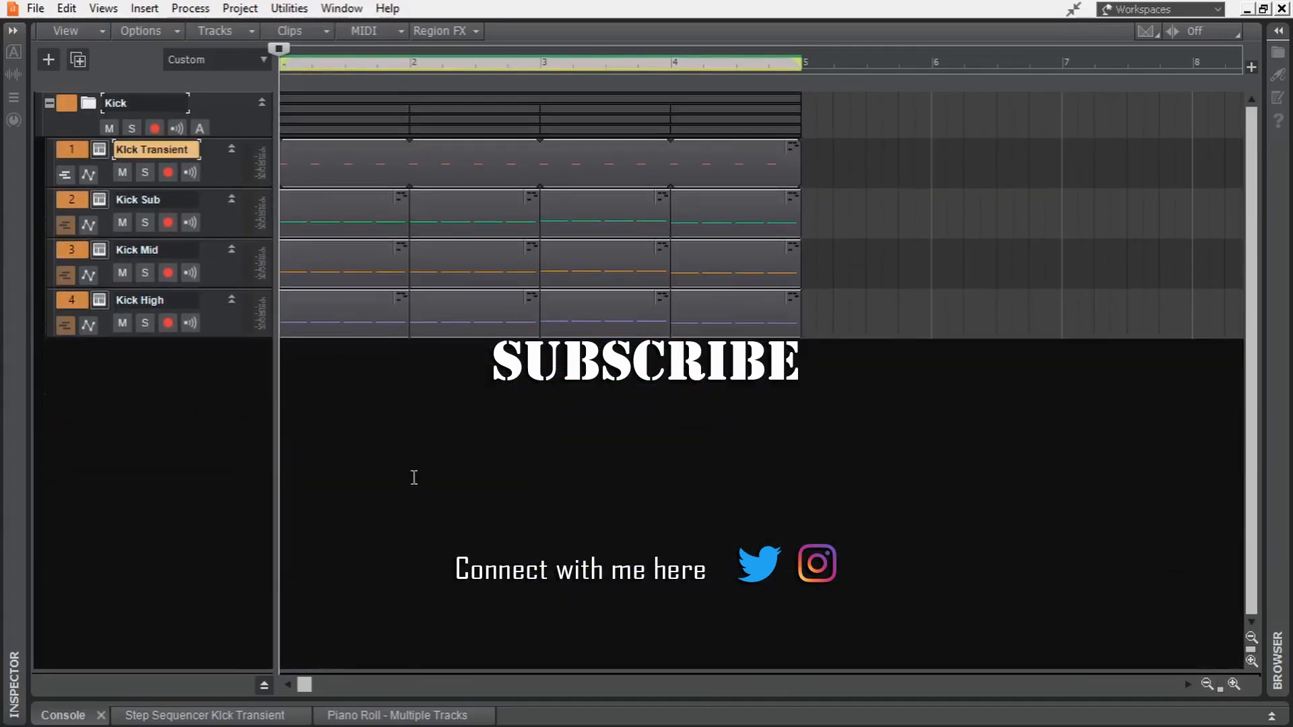
click(413, 476)
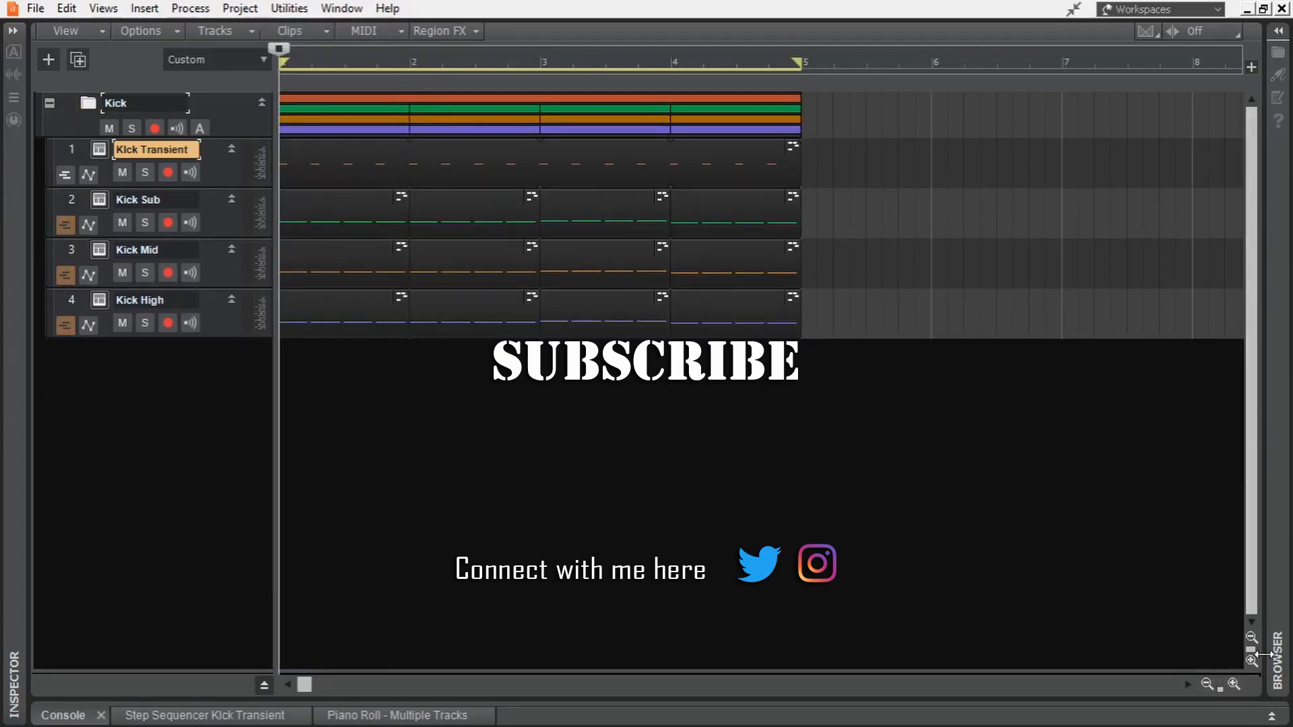